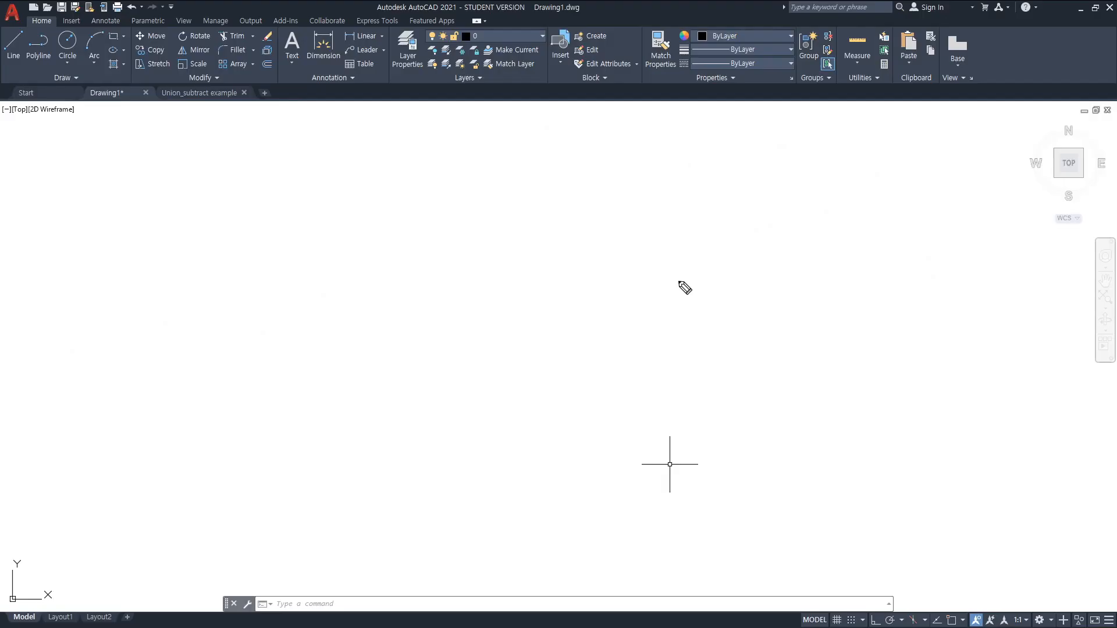
pyautogui.moveTo(657, 266)
pyautogui.mouseDown()
pyautogui.moveTo(683, 278)
pyautogui.moveTo(725, 272)
pyautogui.moveTo(742, 305)
pyautogui.moveTo(781, 274)
pyautogui.moveTo(823, 300)
pyautogui.moveTo(817, 259)
pyautogui.mouseUp()
pyautogui.moveTo(697, 354); pyautogui.dragTo(661, 385)
pyautogui.moveTo(703, 368)
pyautogui.mouseDown()
pyautogui.moveTo(731, 369)
pyautogui.moveTo(740, 384)
pyautogui.moveTo(788, 351)
pyautogui.moveTo(867, 383)
pyautogui.moveTo(912, 370)
pyautogui.mouseUp()
pyautogui.moveTo(900, 349); pyautogui.dragTo(925, 396)
pyautogui.moveTo(630, 279)
pyautogui.mouseDown()
pyautogui.moveTo(618, 279)
pyautogui.moveTo(624, 385)
pyautogui.mouseUp()
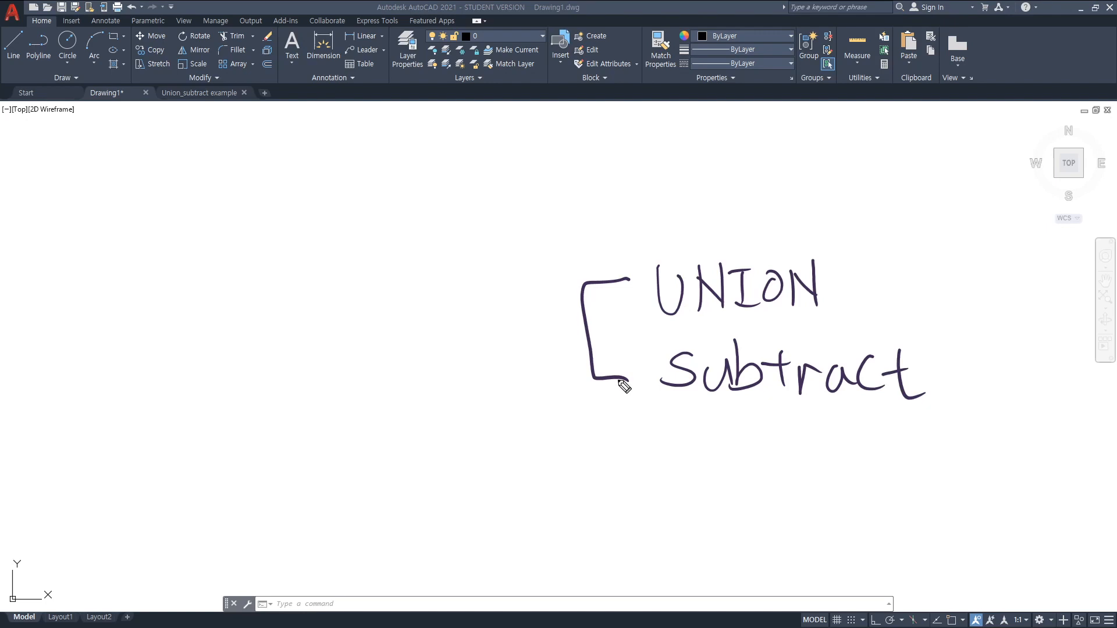
pyautogui.moveTo(645, 319); pyautogui.dragTo(849, 310)
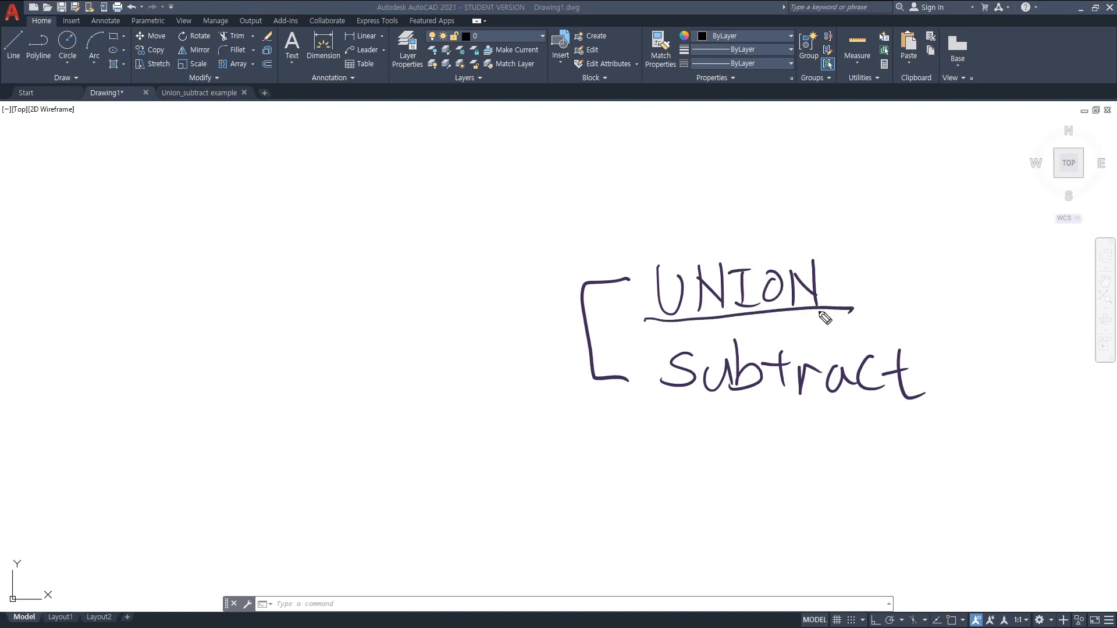
pyautogui.moveTo(652, 398); pyautogui.dragTo(914, 418)
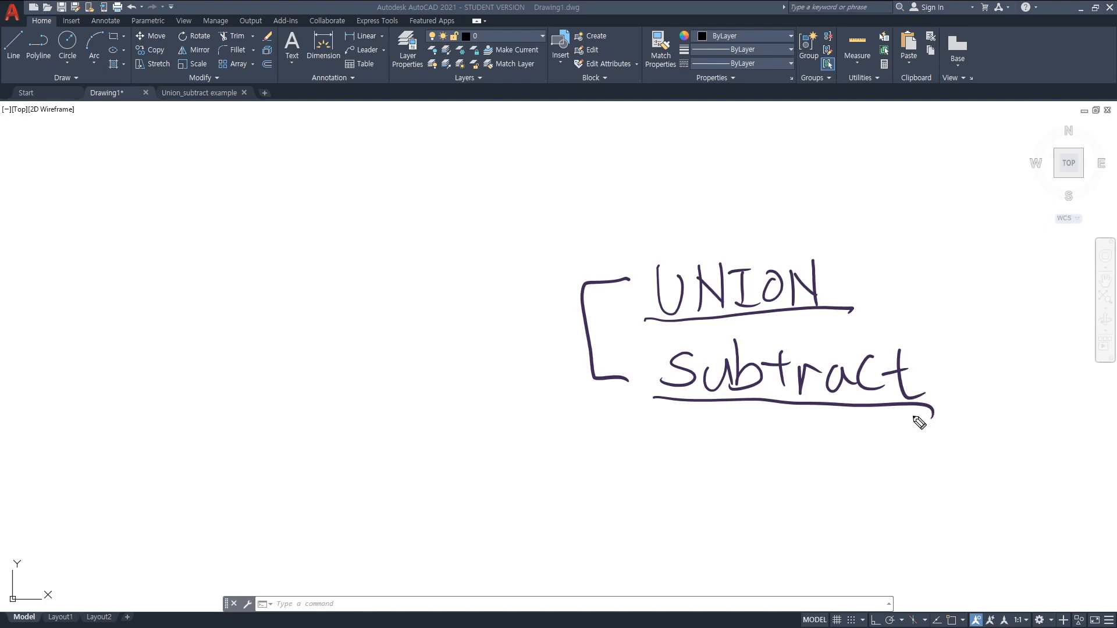
pyautogui.press('Escape')
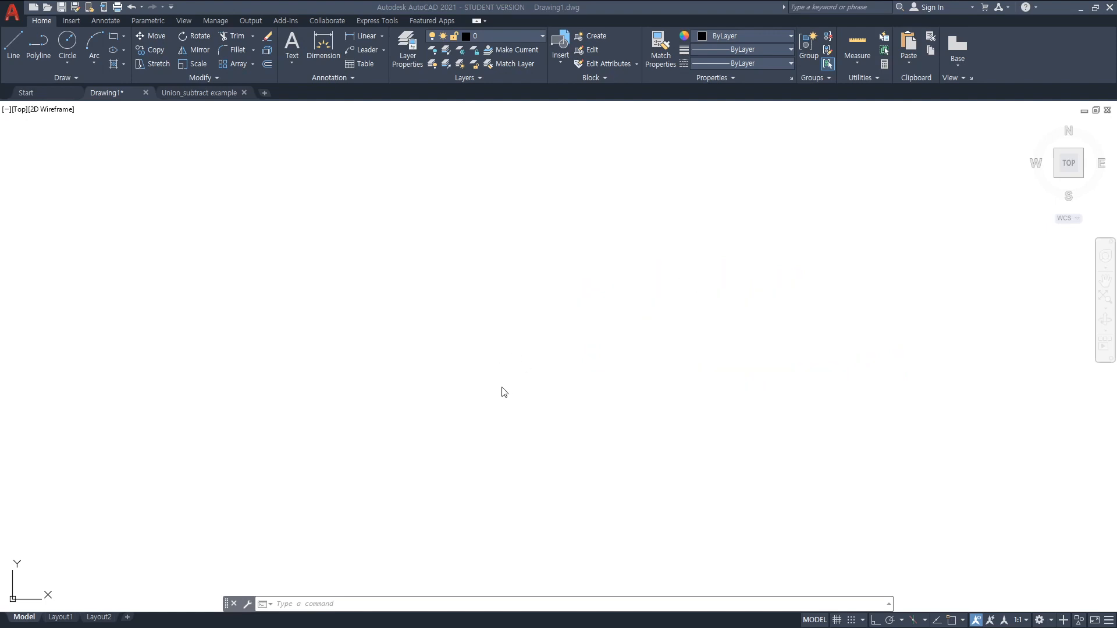
# Turn polar tracking off and draw a 600 by 600 square in the empty drawing
pyautogui.press('F10')
pyautogui.press('Escape')
pyautogui.write('rec')
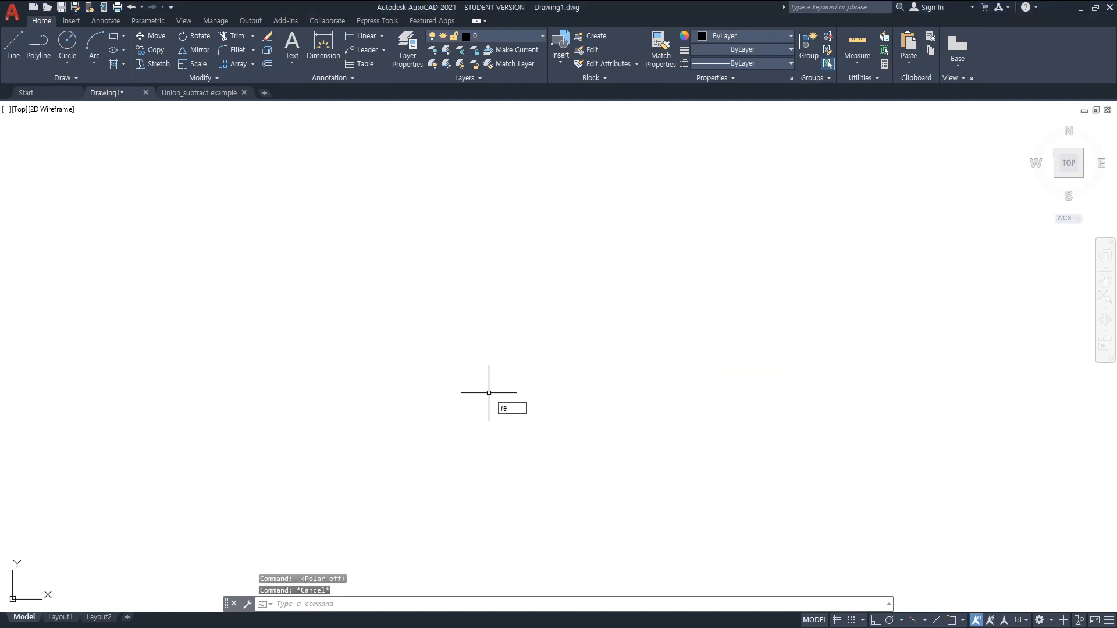
pyautogui.press('Return')
pyautogui.click(437, 440)
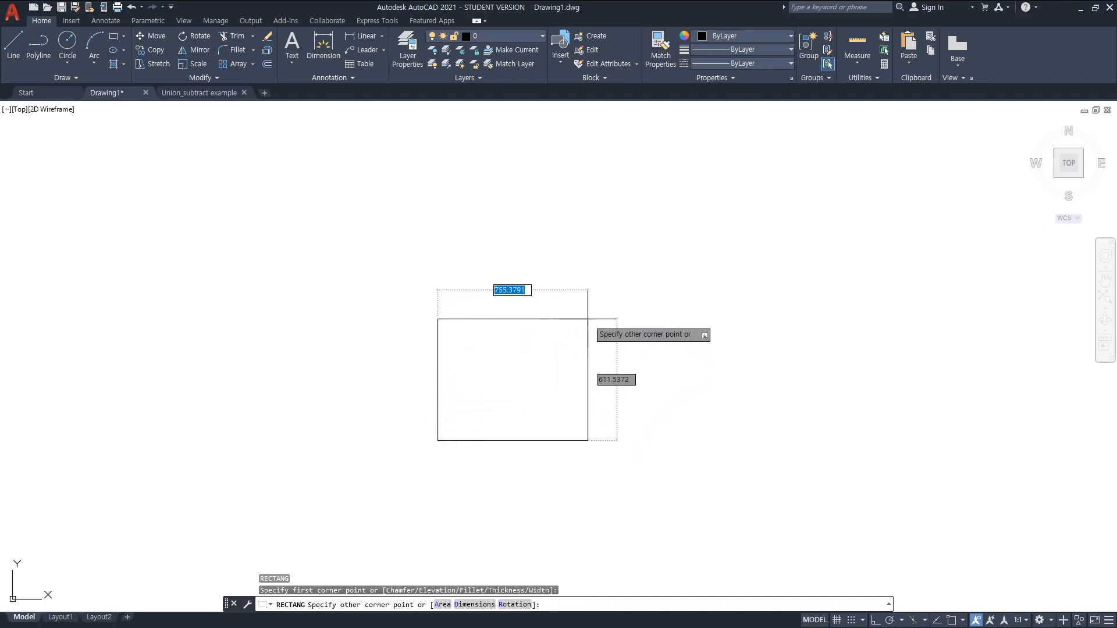
pyautogui.press('BackSpace')
pyautogui.write('@600')
pyautogui.press('Tab')
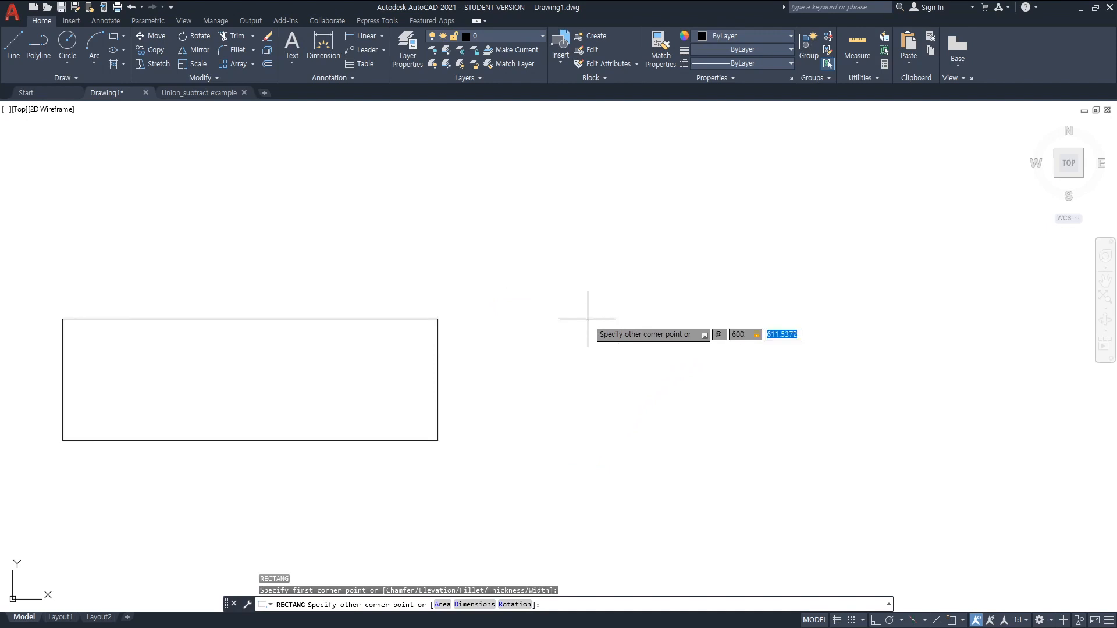
pyautogui.write('600')
pyautogui.press('Return')
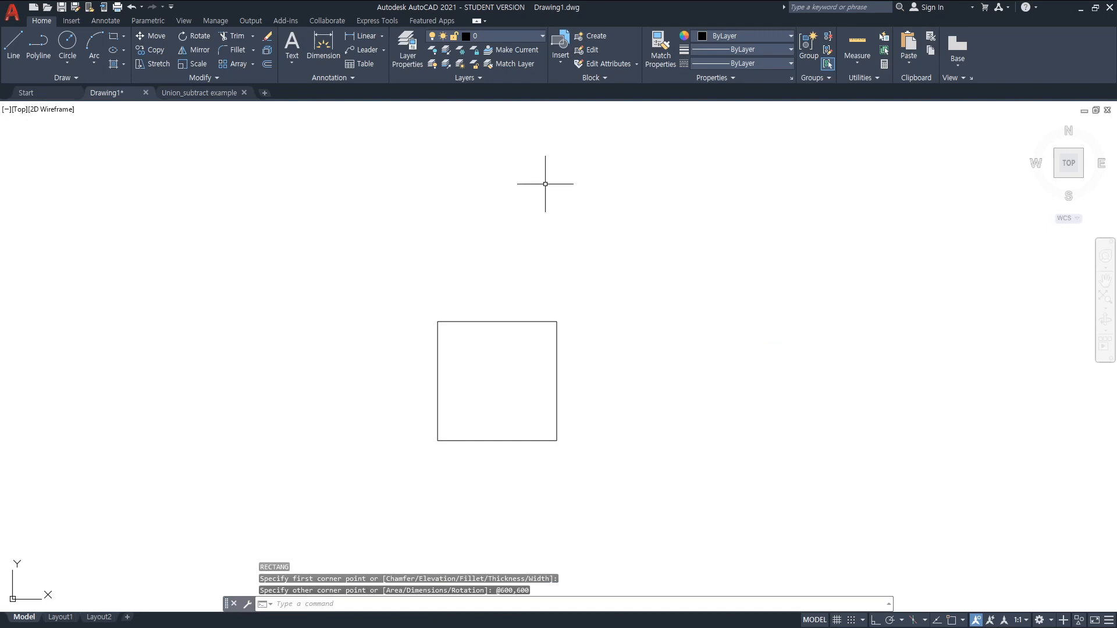
# Extrude the square upward to a height of 400 to make a solid box
pyautogui.moveTo(618, 301)
pyautogui.mouseDown(button='middle')
pyautogui.moveTo(541, 324)
pyautogui.moveTo(580, 346)
pyautogui.moveTo(573, 386)
pyautogui.moveTo(550, 389)
pyautogui.moveTo(564, 289)
pyautogui.moveTo(541, 297)
pyautogui.mouseUp(button='middle')
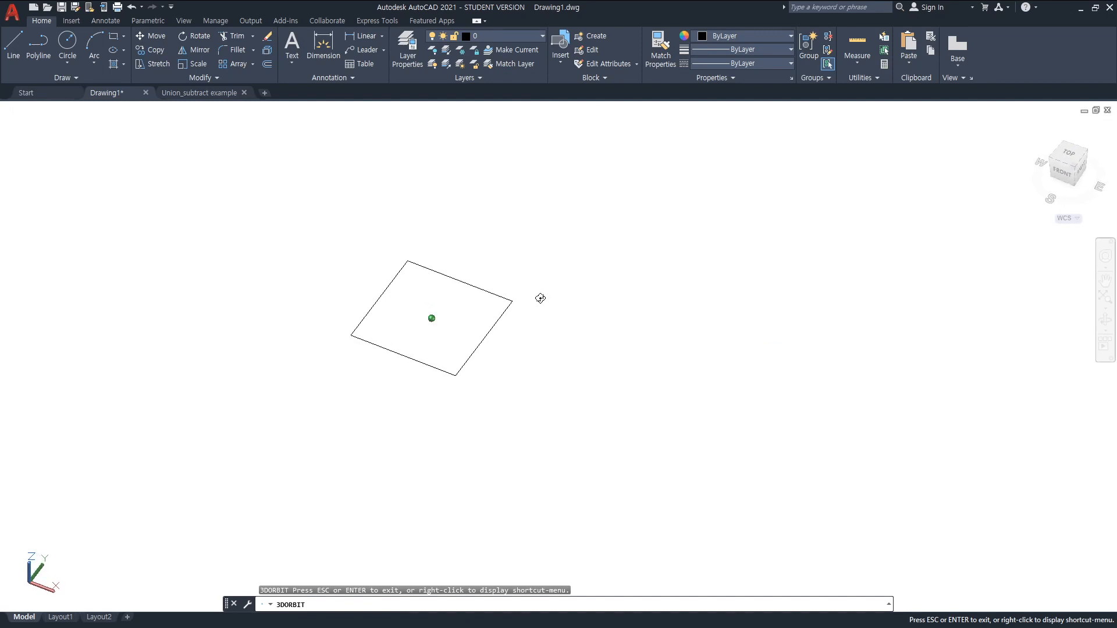
pyautogui.keyDown('shift'); pyautogui.moveTo(675, 324); pyautogui.dragTo(640, 368, button='middle'); pyautogui.keyUp('shift')
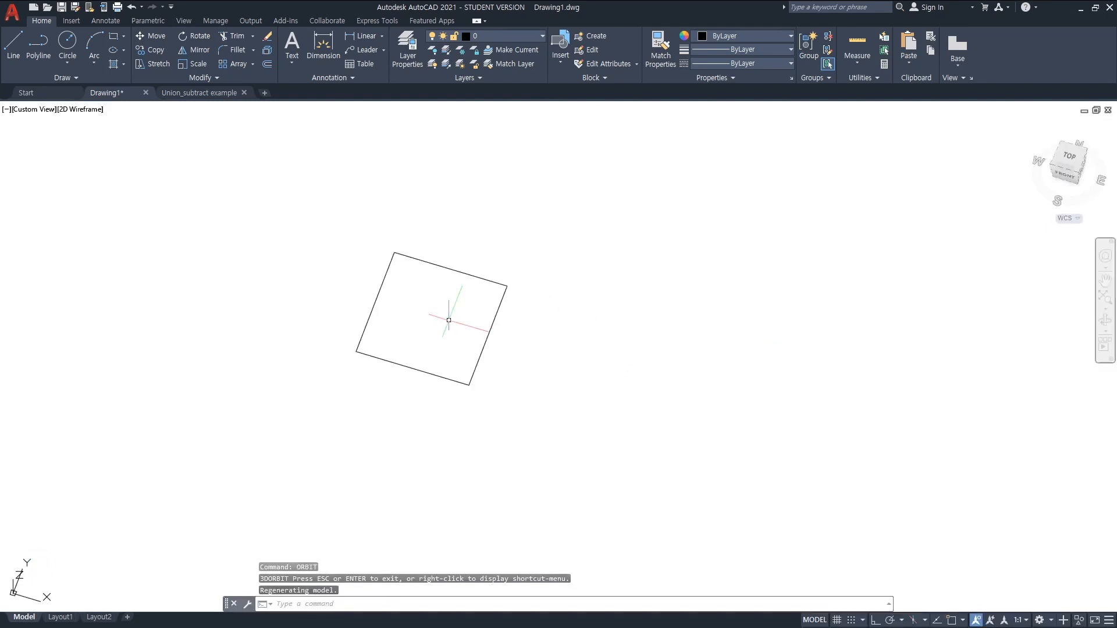
pyautogui.write('extrude')
pyautogui.press('Return')
pyautogui.click(472, 375)
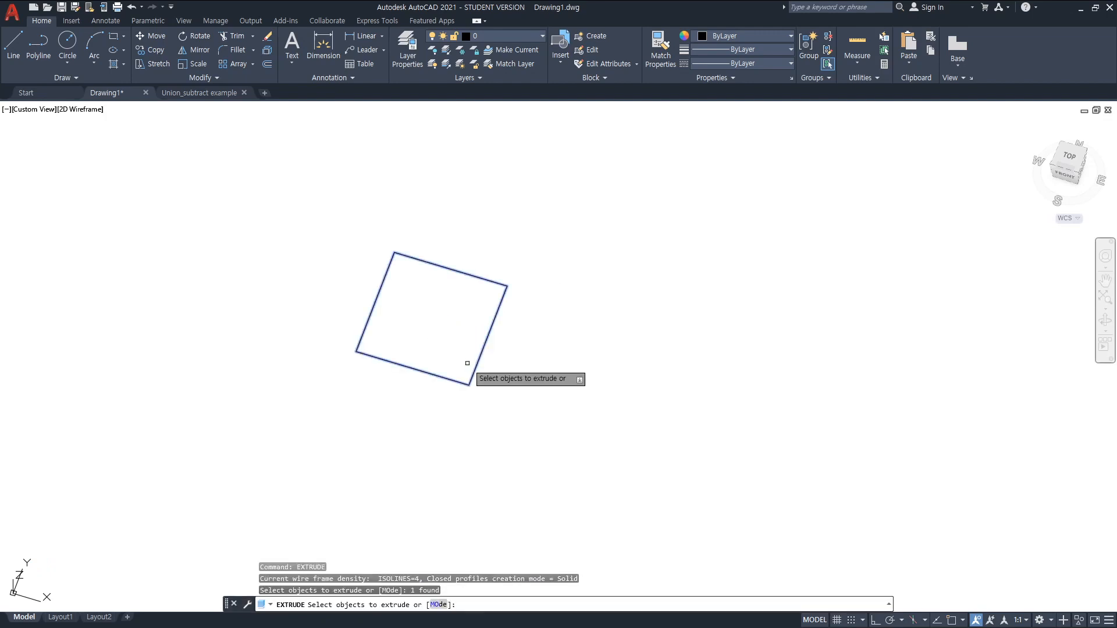
pyautogui.press('Return')
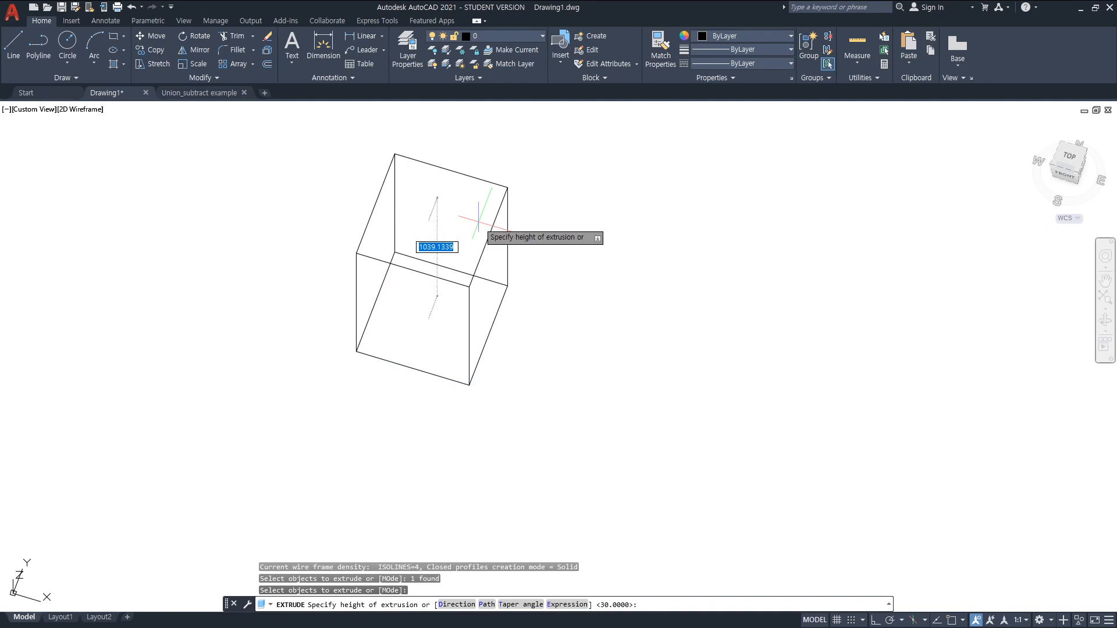
pyautogui.write('400')
pyautogui.press('Return')
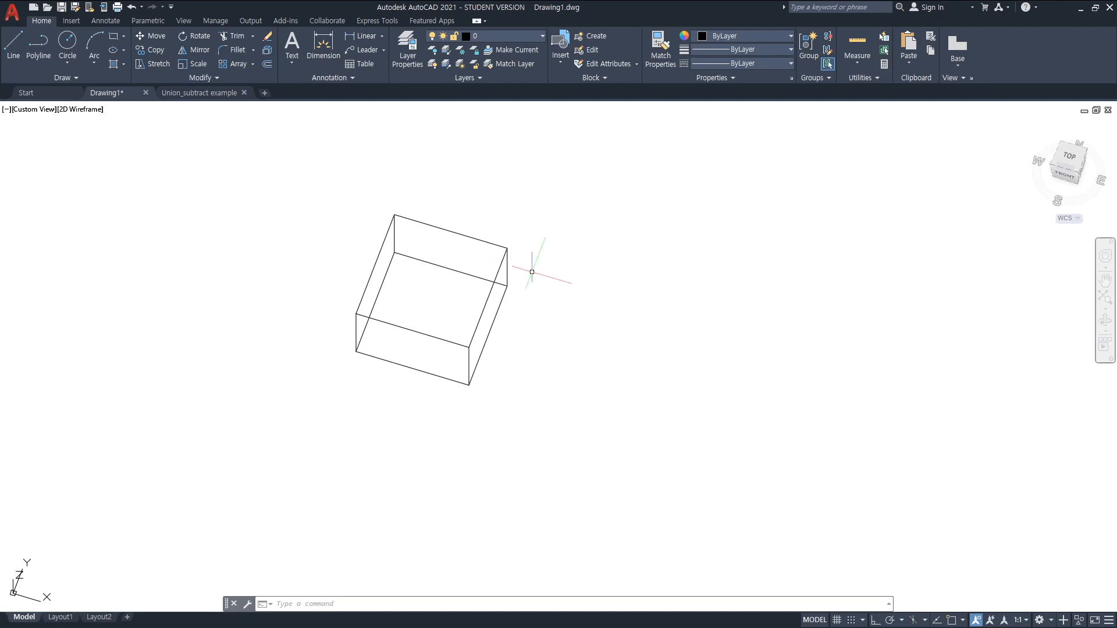
# Create a cylinder beside the box, wider than the box and about 1413 high
pyautogui.write('CYLinder')
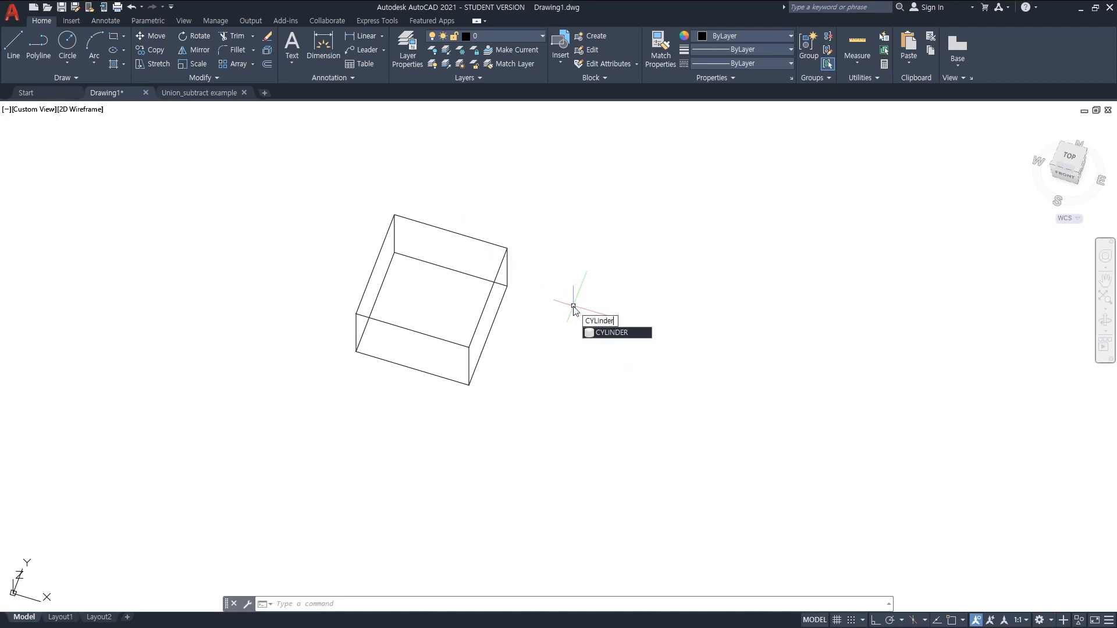
pyautogui.press('Return')
pyautogui.click(616, 334)
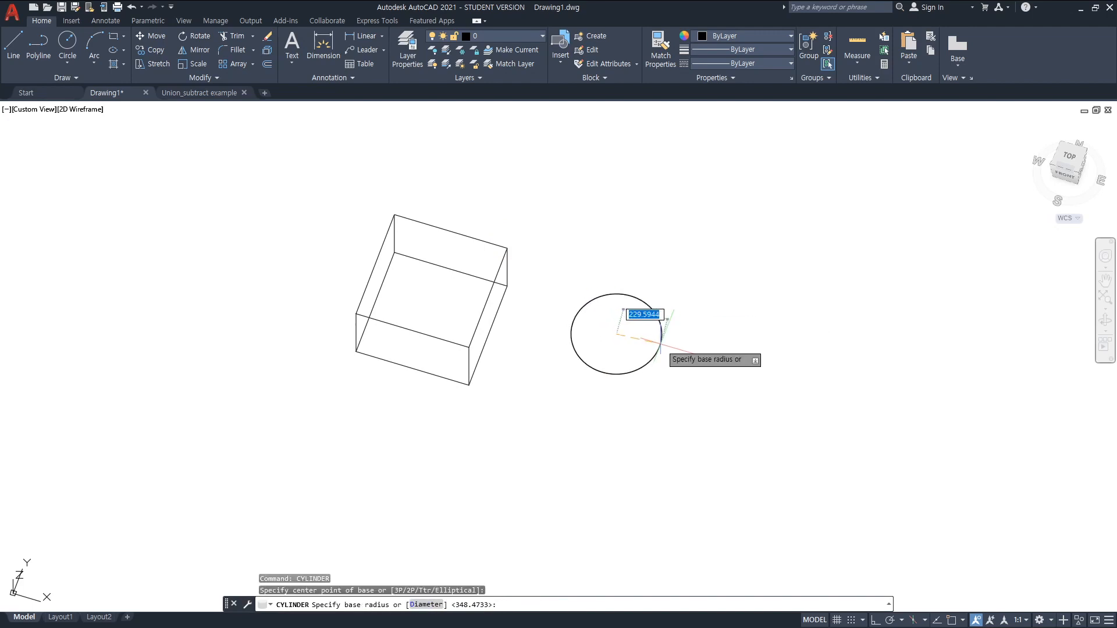
pyautogui.click(700, 348)
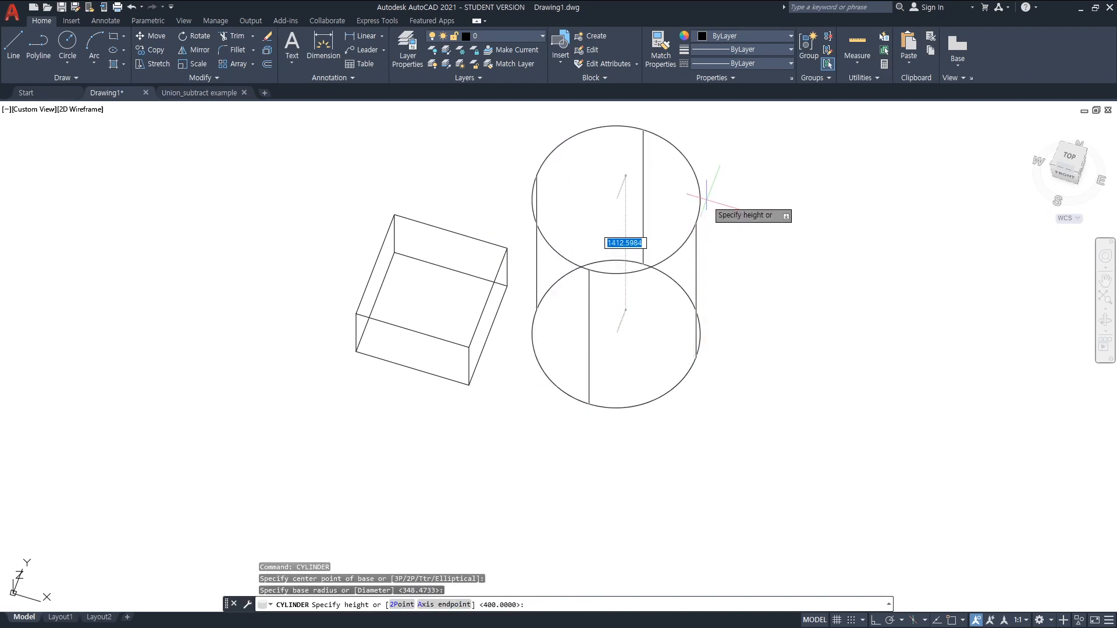
pyautogui.click(705, 197)
pyautogui.moveTo(755, 321); pyautogui.dragTo(706, 357, button='middle')
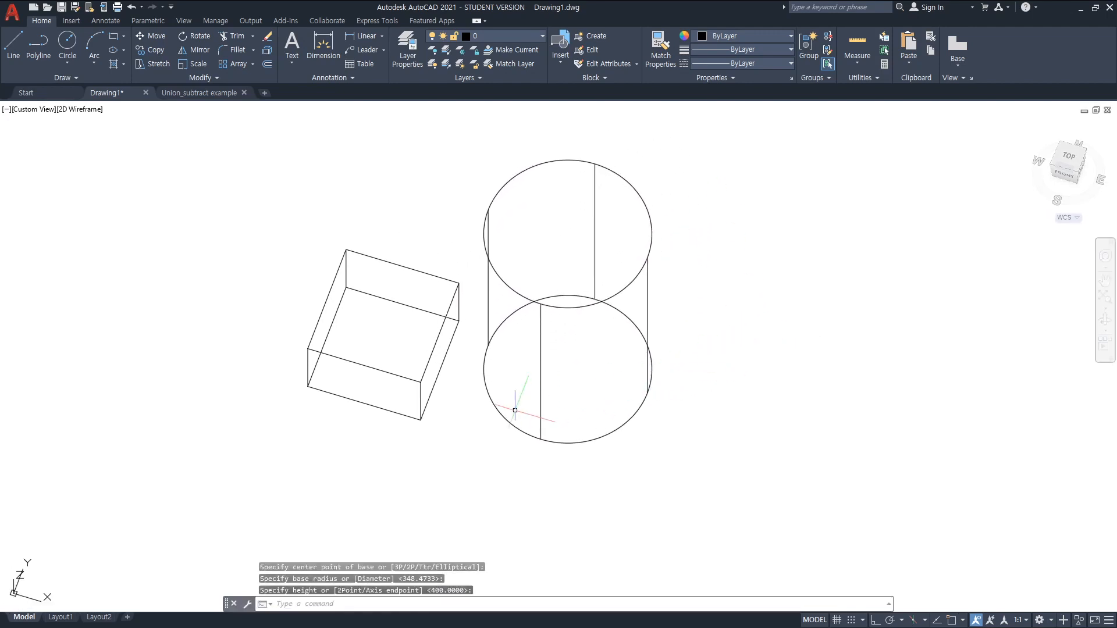
# Turn polar tracking on and move the box by its lower front corner so it partly overlaps the cylinder's base
pyautogui.keyDown('shift'); pyautogui.moveTo(407, 439); pyautogui.dragTo(458, 317, button='middle'); pyautogui.keyUp('shift')
pyautogui.press('F10')
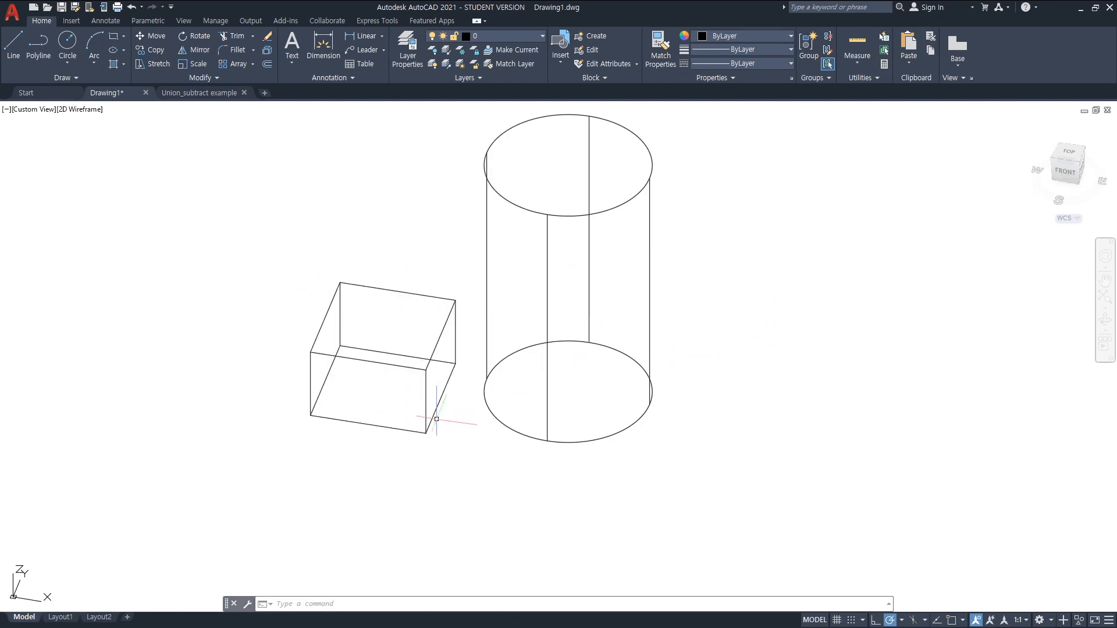
pyautogui.write('m')
pyautogui.press('Return')
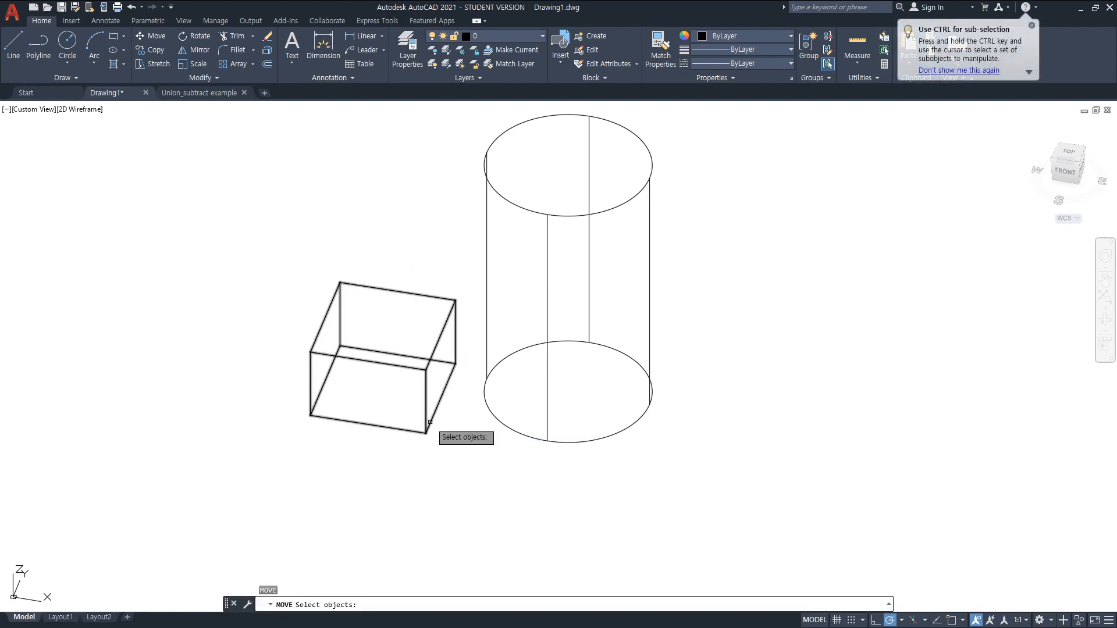
pyautogui.click(428, 423)
pyautogui.press('Return')
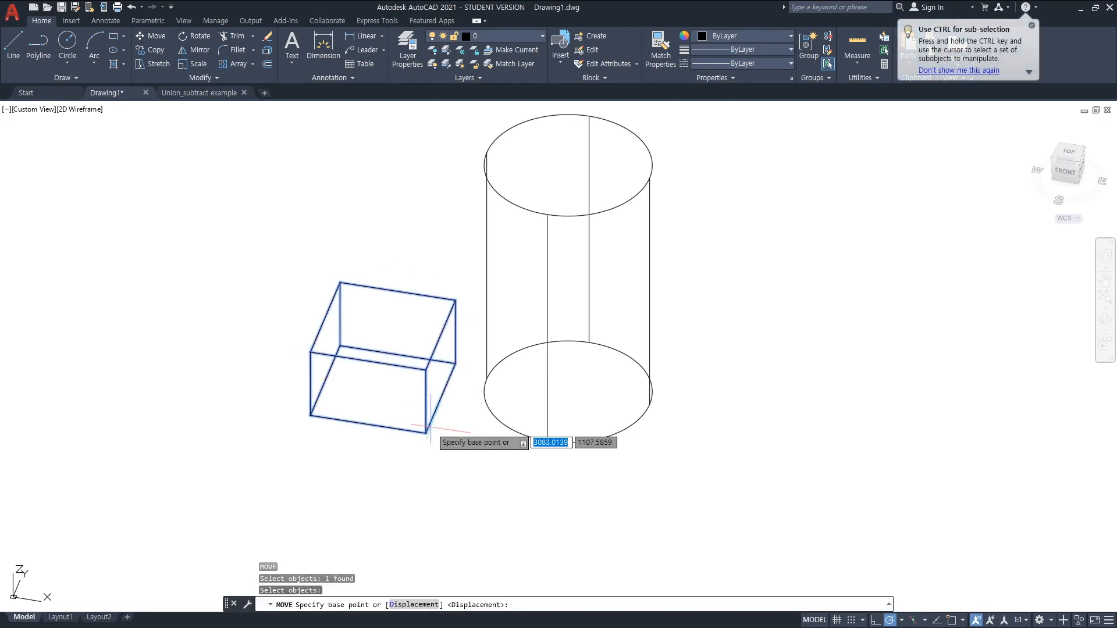
pyautogui.click(426, 431)
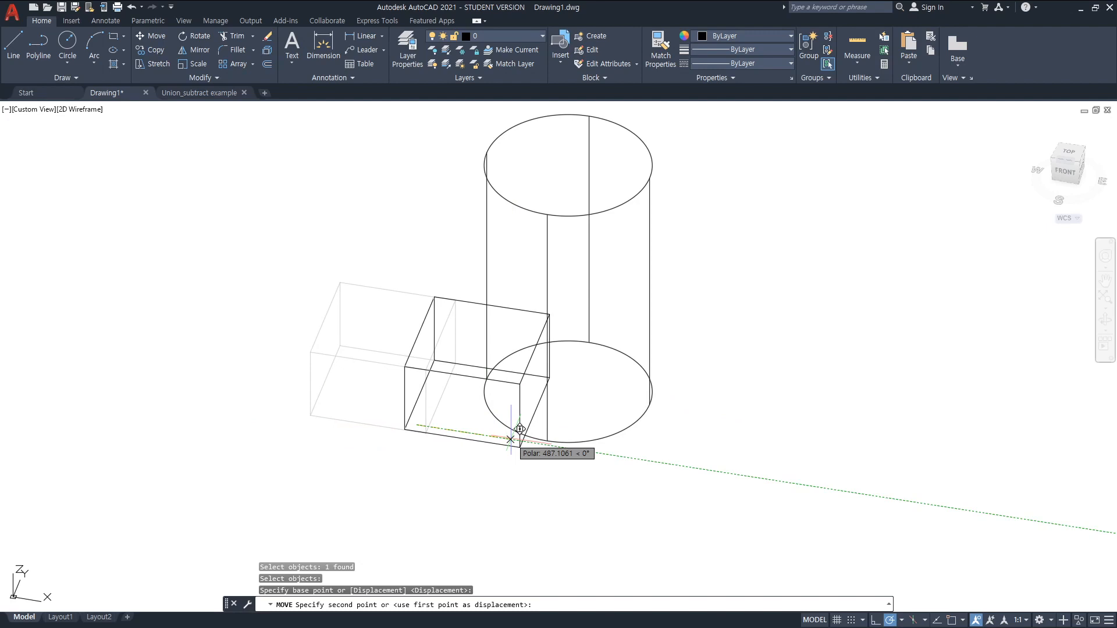
pyautogui.click(531, 445)
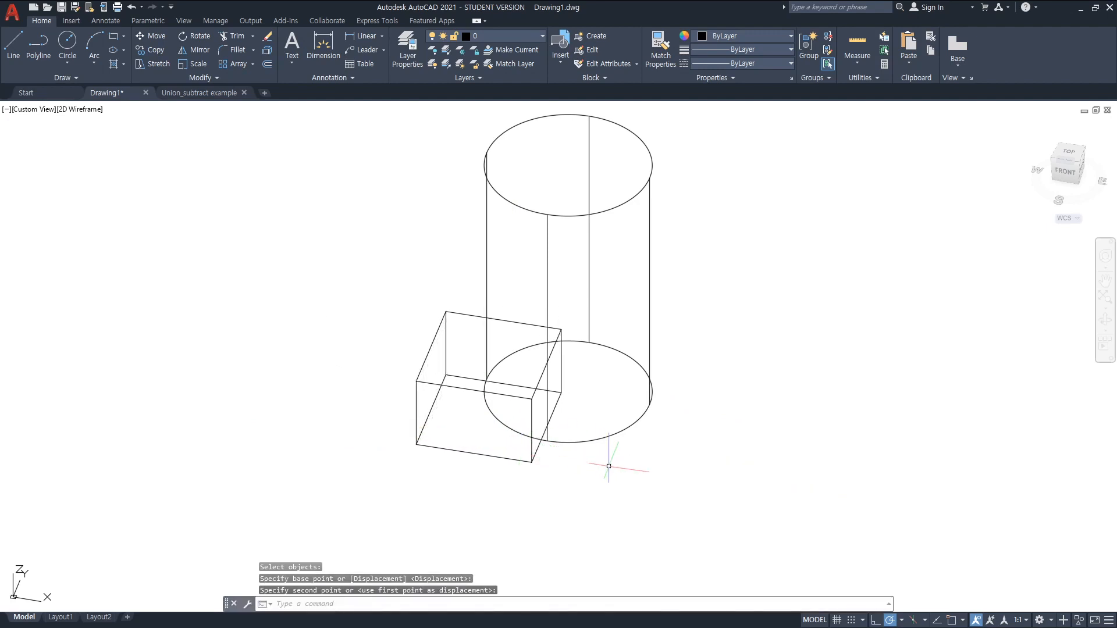
# Examine from low and raised 3D angles how the box sits relative to the cylinder's height and base
pyautogui.write('3do')
pyautogui.press('Return')
pyautogui.moveTo(611, 464); pyautogui.dragTo(559, 412)
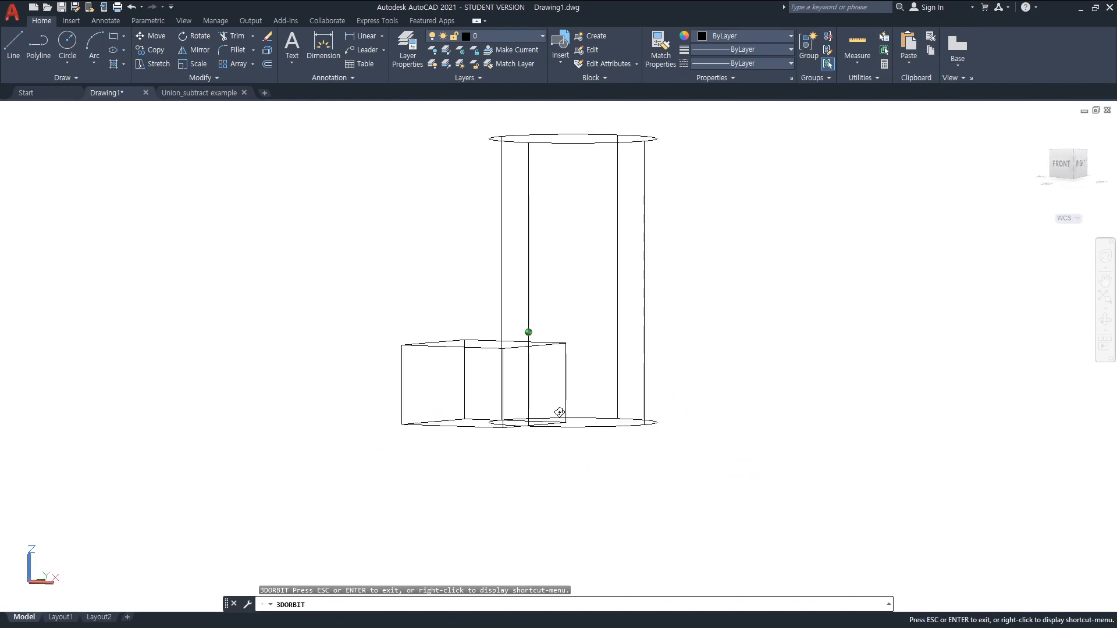
pyautogui.moveTo(559, 411); pyautogui.dragTo(570, 429)
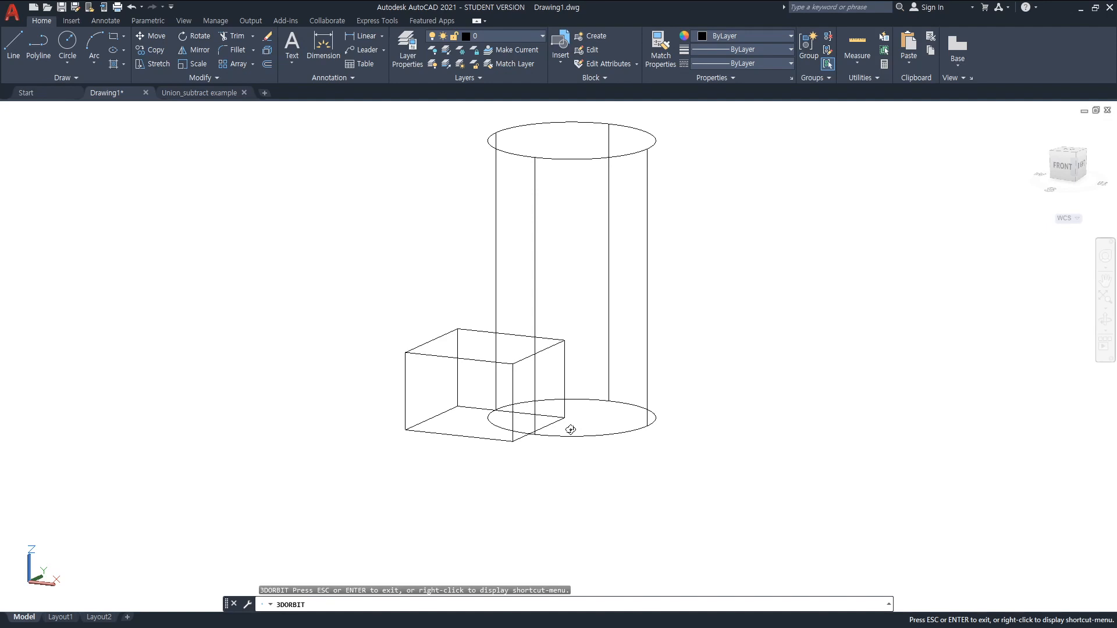
pyautogui.moveTo(571, 444); pyautogui.dragTo(563, 483)
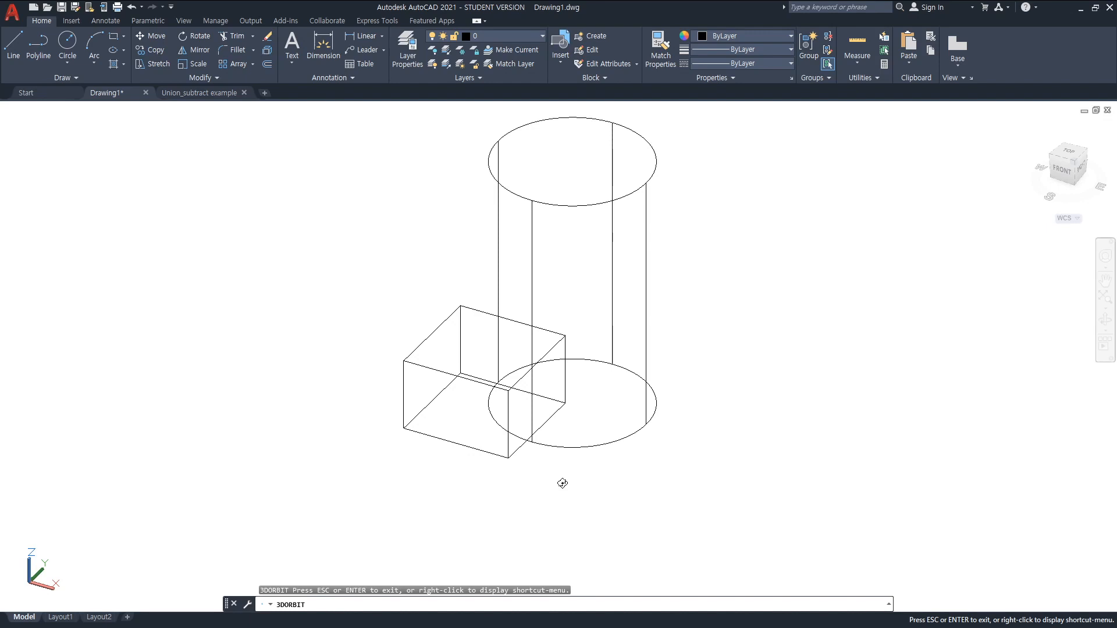
pyautogui.moveTo(562, 482); pyautogui.dragTo(508, 437)
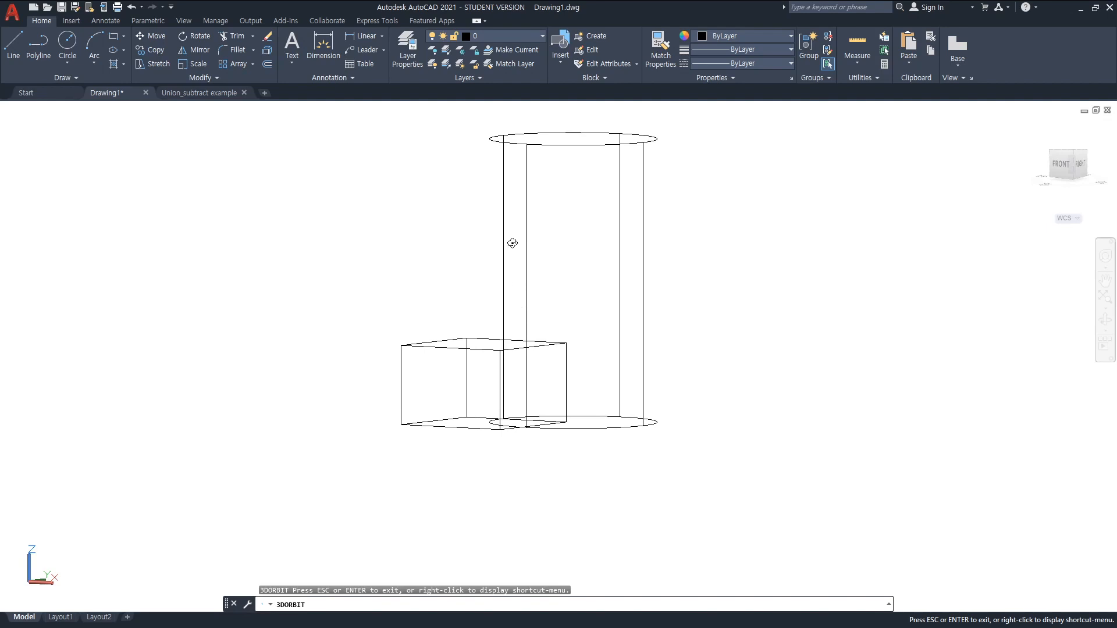
pyautogui.moveTo(546, 252); pyautogui.dragTo(563, 394)
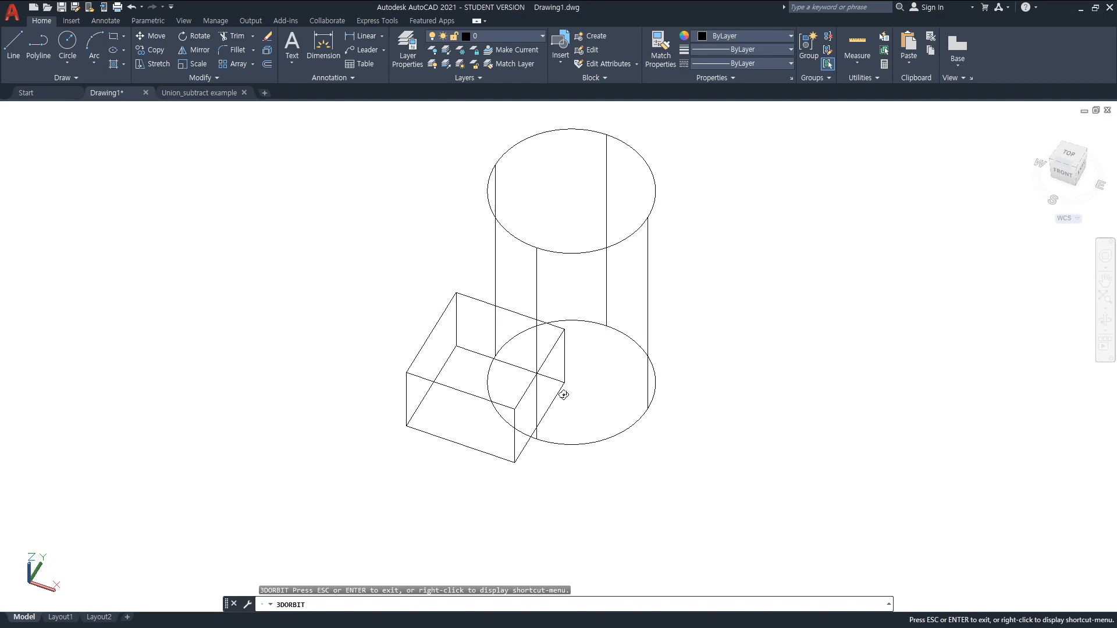
pyautogui.press('Escape')
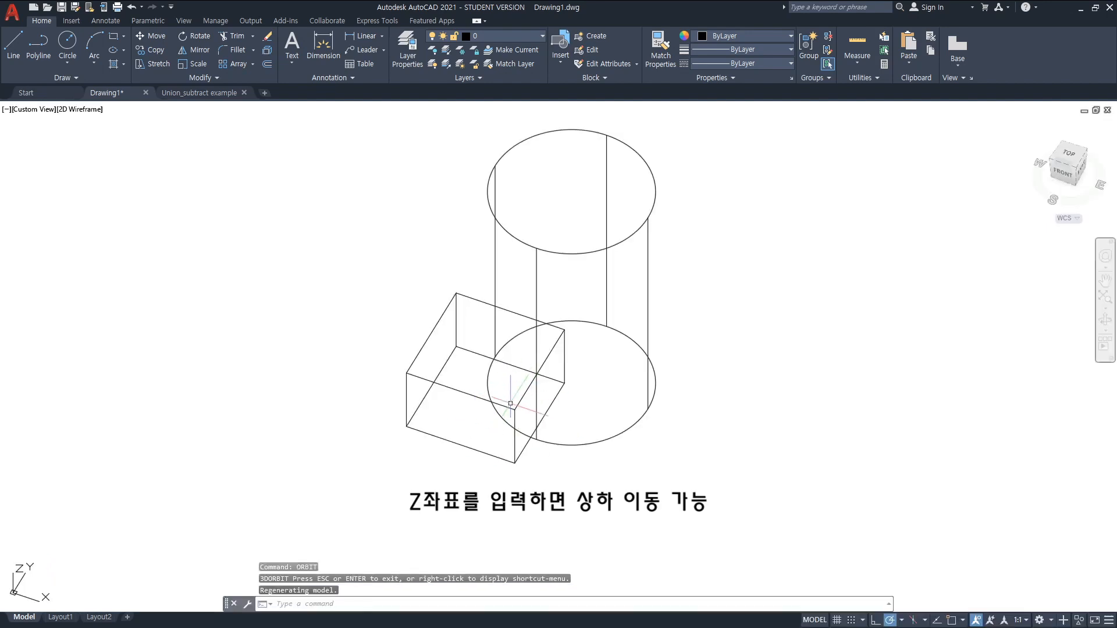
# Move the box straight up along the Z axis by the relative displacement 0,0,500
pyautogui.write('m')
pyautogui.press('Return')
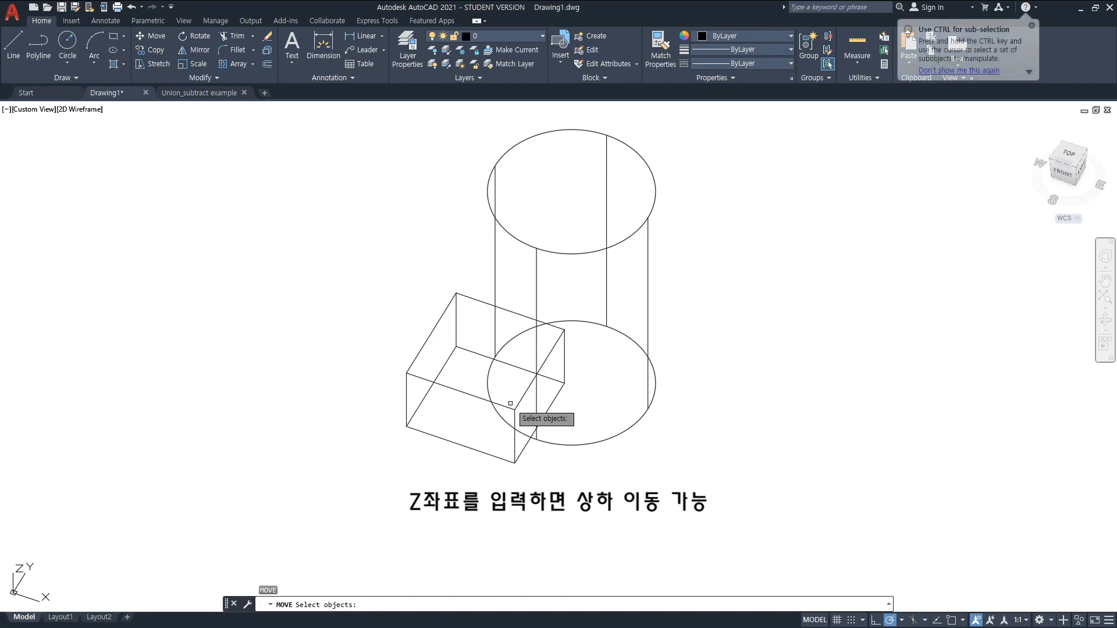
pyautogui.click(478, 390)
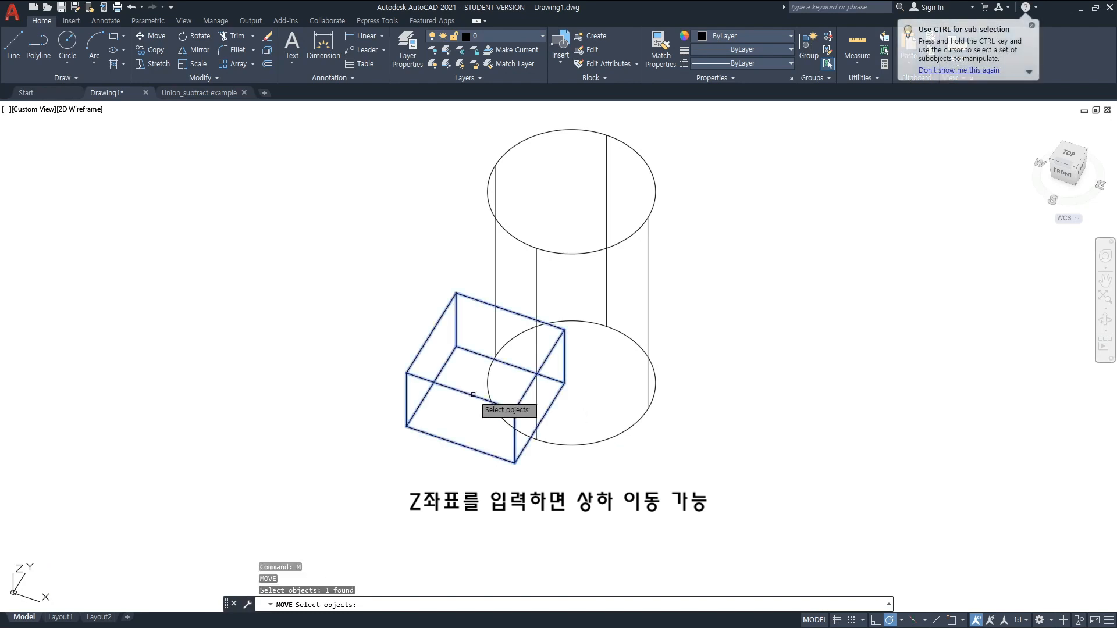
pyautogui.press('Return')
pyautogui.click(511, 463)
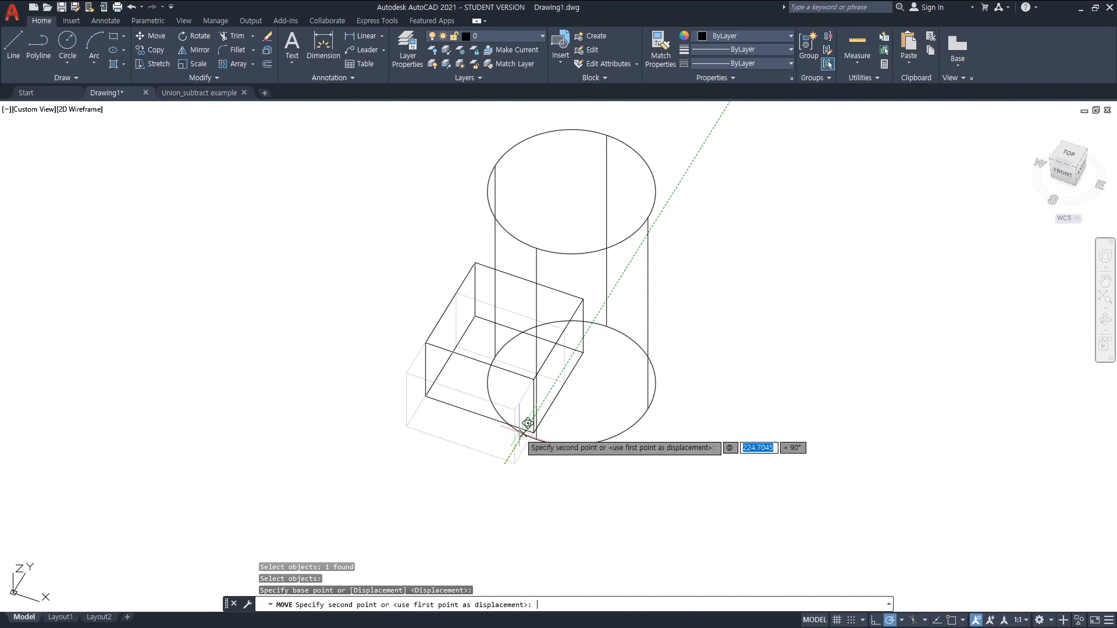
pyautogui.write('0,')
pyautogui.write('0')
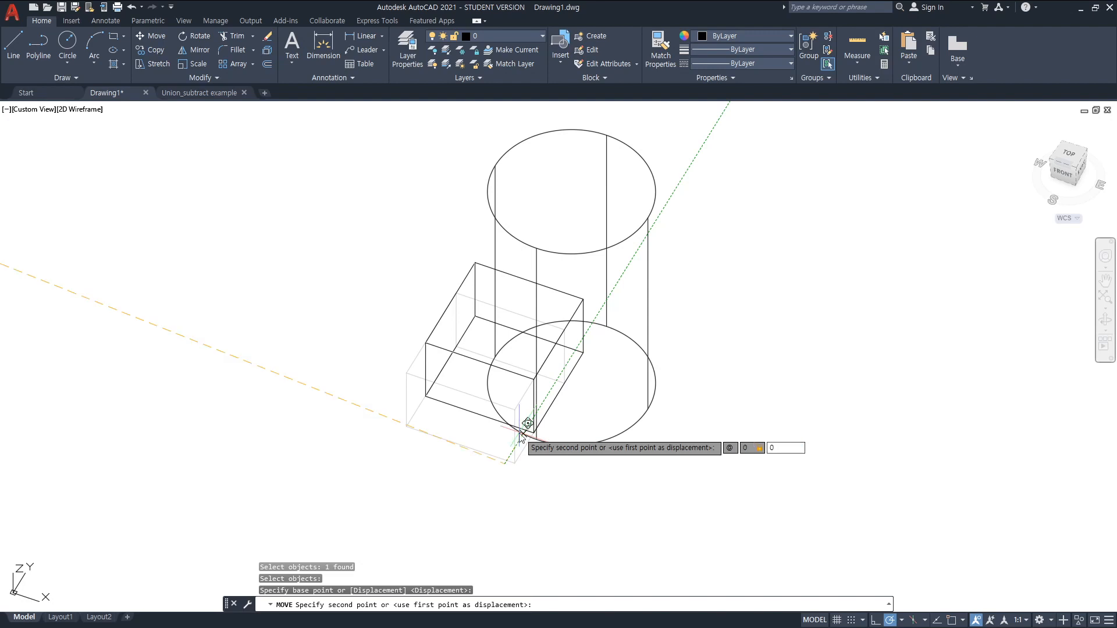
pyautogui.write(',')
pyautogui.write('500')
pyautogui.press('Return')
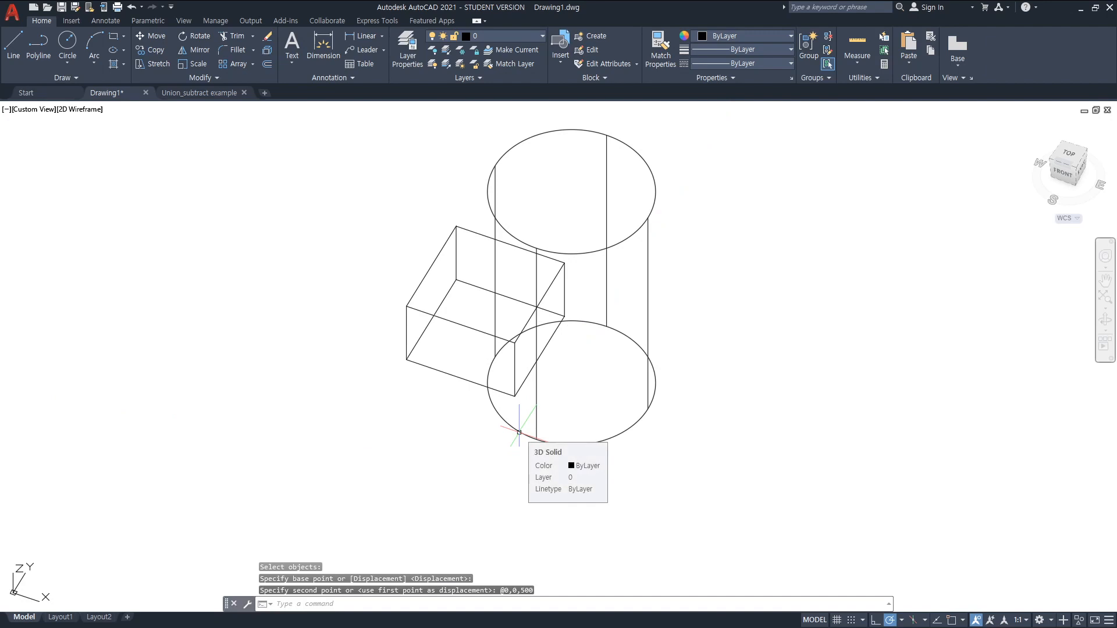
pyautogui.keyDown('shift'); pyautogui.moveTo(519, 432); pyautogui.dragTo(517, 362, button='middle'); pyautogui.keyUp('shift')
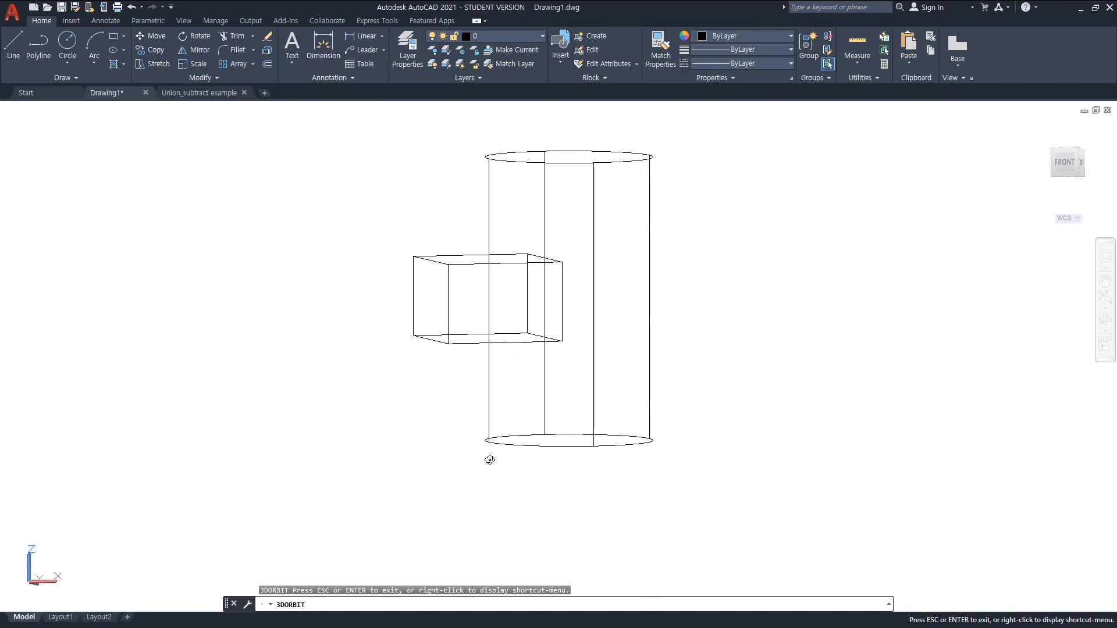
pyautogui.keyDown('shift'); pyautogui.moveTo(545, 347); pyautogui.dragTo(534, 402, button='middle'); pyautogui.keyUp('shift')
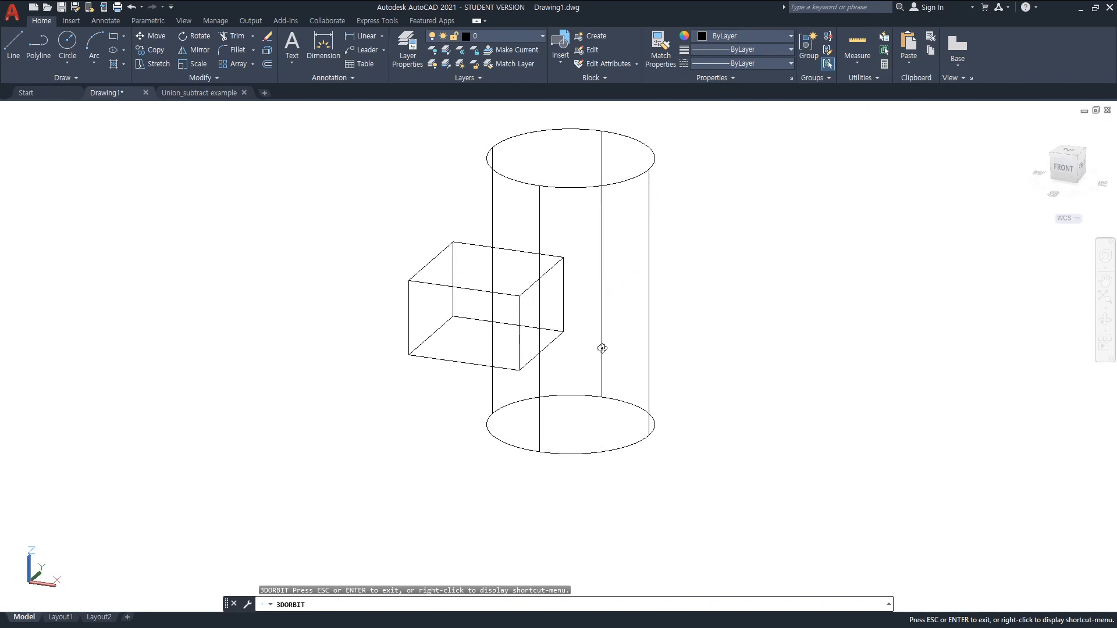
# Switch the model's display to the Conceptual visual style and close the visual styles manager
pyautogui.moveTo(610, 343); pyautogui.dragTo(584, 394)
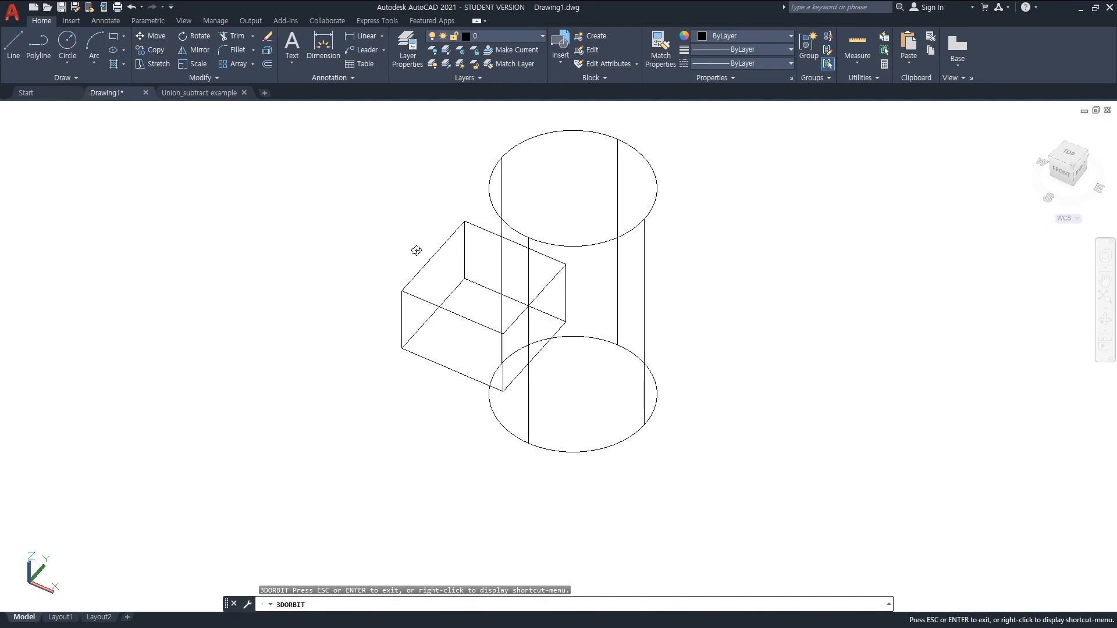
pyautogui.click(185, 22)
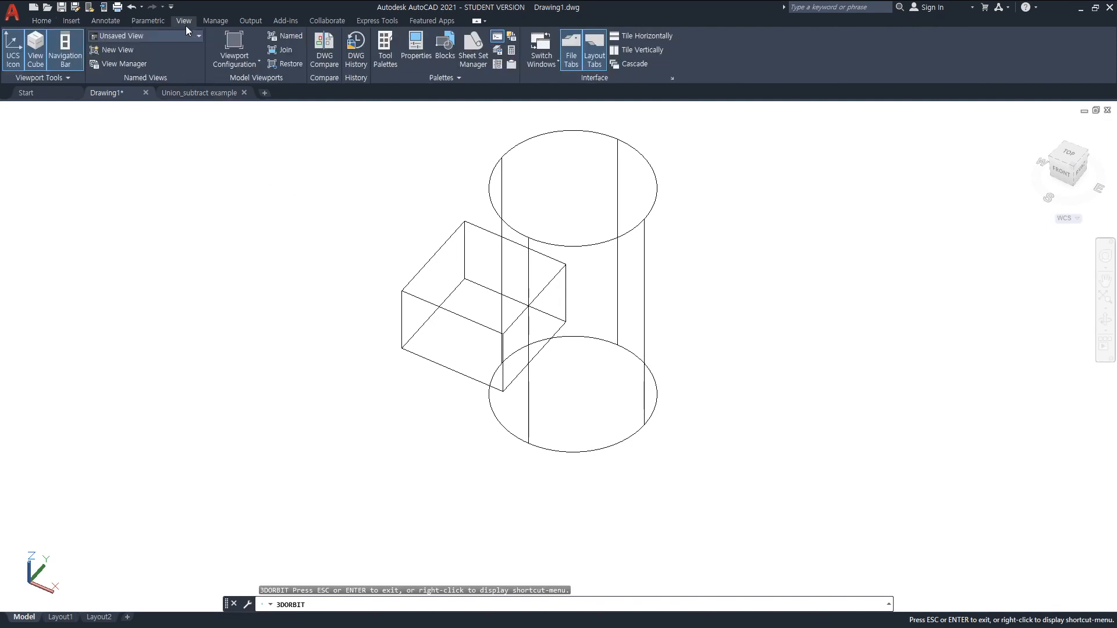
pyautogui.click(460, 81)
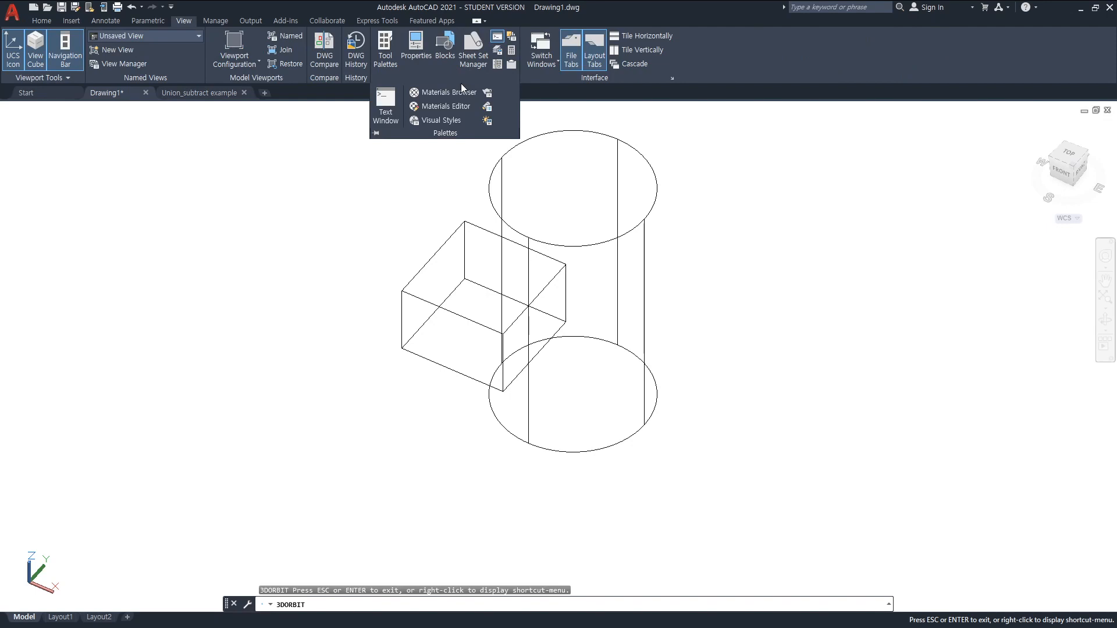
pyautogui.click(446, 123)
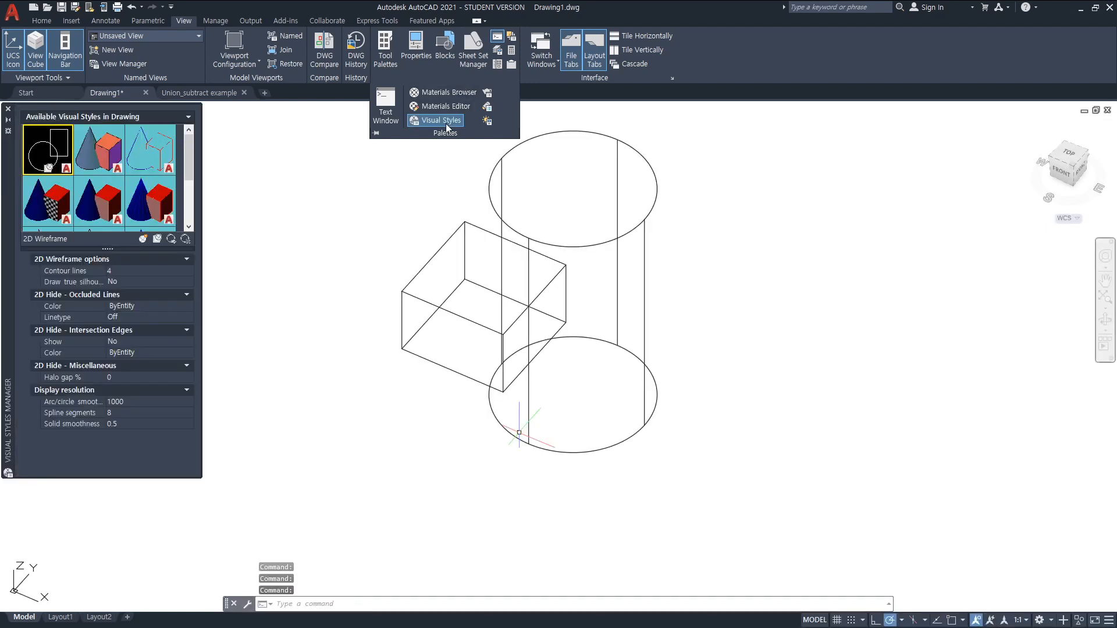
pyautogui.doubleClick(97, 152)
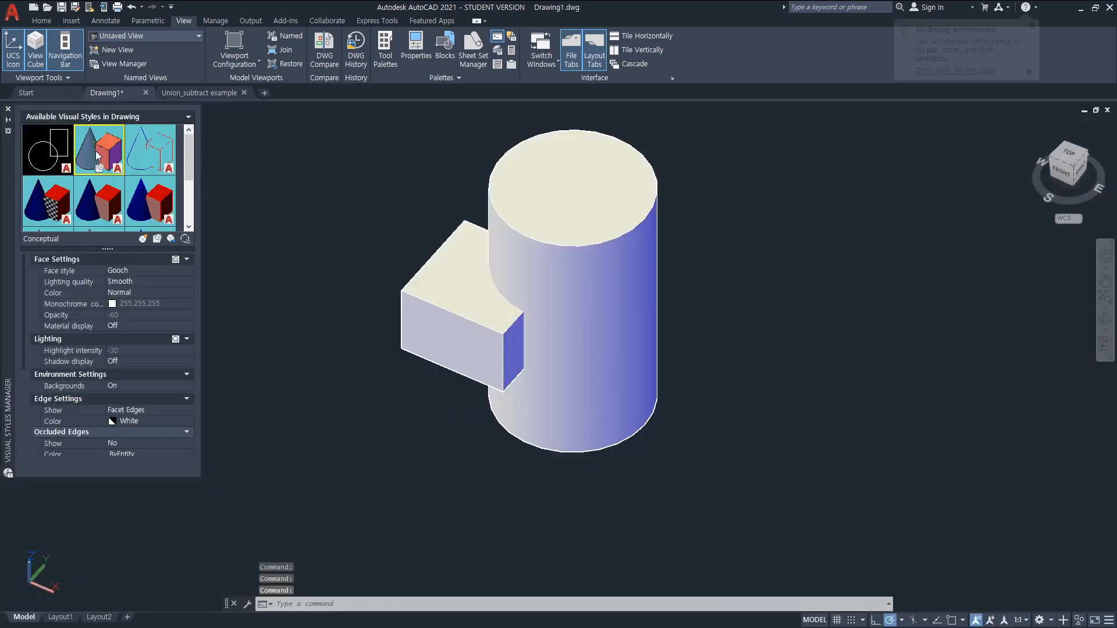
pyautogui.click(9, 109)
# Examine the shaded model and select the cylinder and box in turn to check whether they are separate solids
pyautogui.write('o')
pyautogui.press('Return')
pyautogui.moveTo(544, 442); pyautogui.dragTo(567, 421)
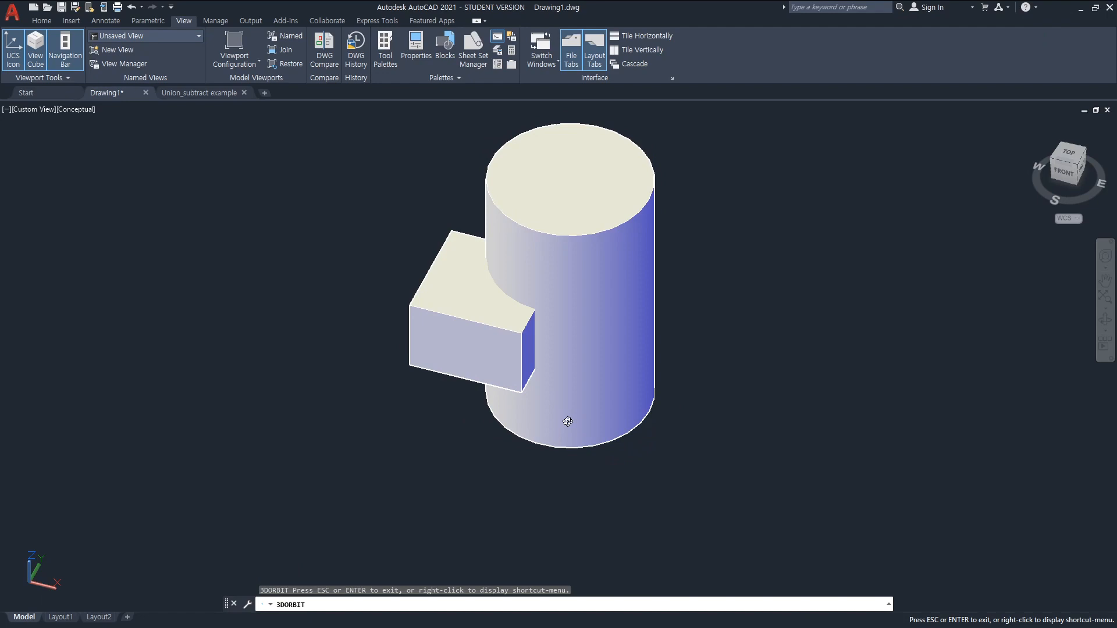
pyautogui.press('Escape')
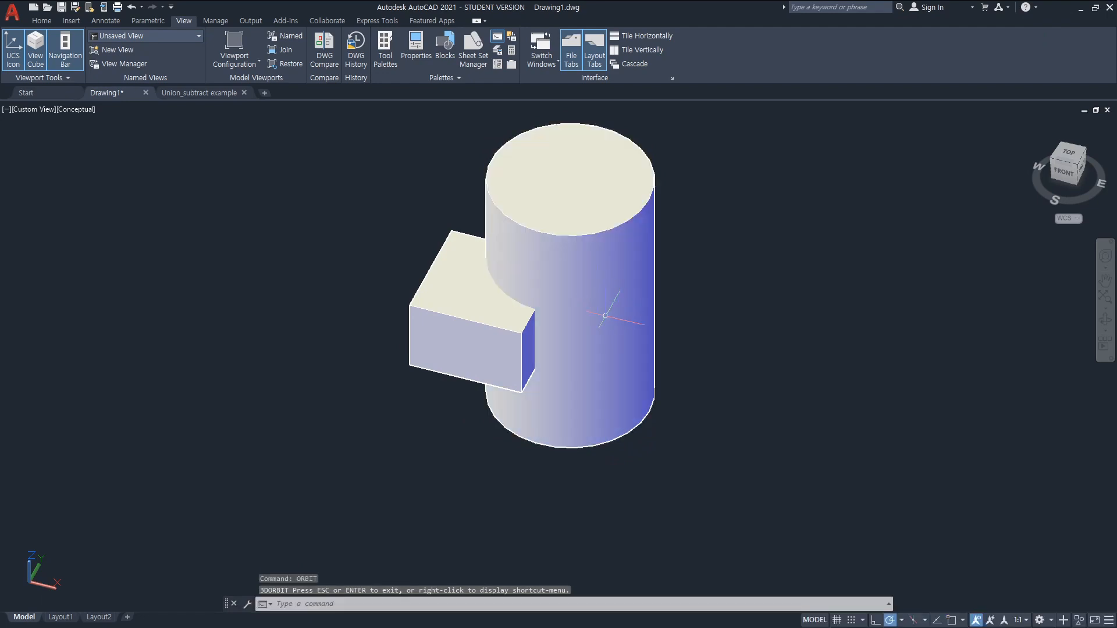
pyautogui.click(599, 237)
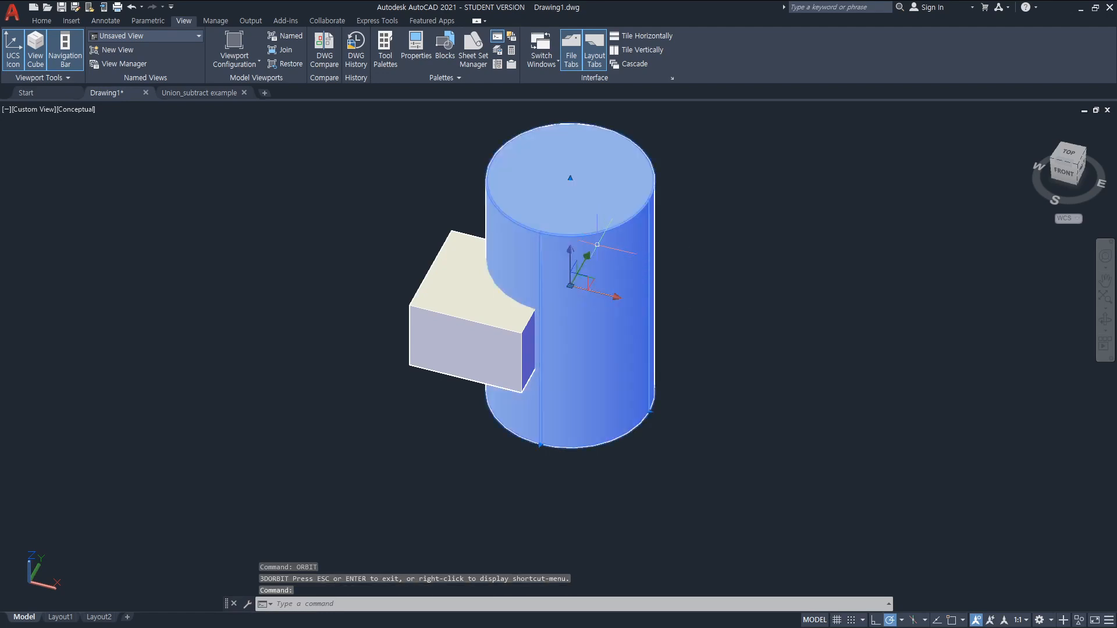
pyautogui.click(518, 325)
pyautogui.press('Escape')
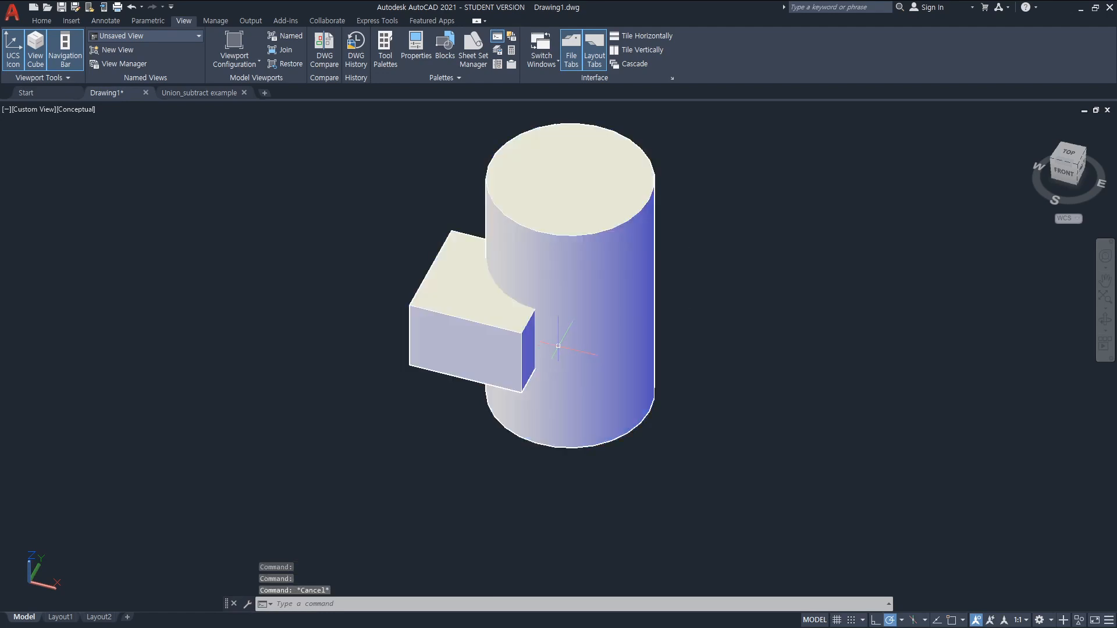
pyautogui.click(510, 330)
pyautogui.press('Escape')
pyautogui.press('Escape')
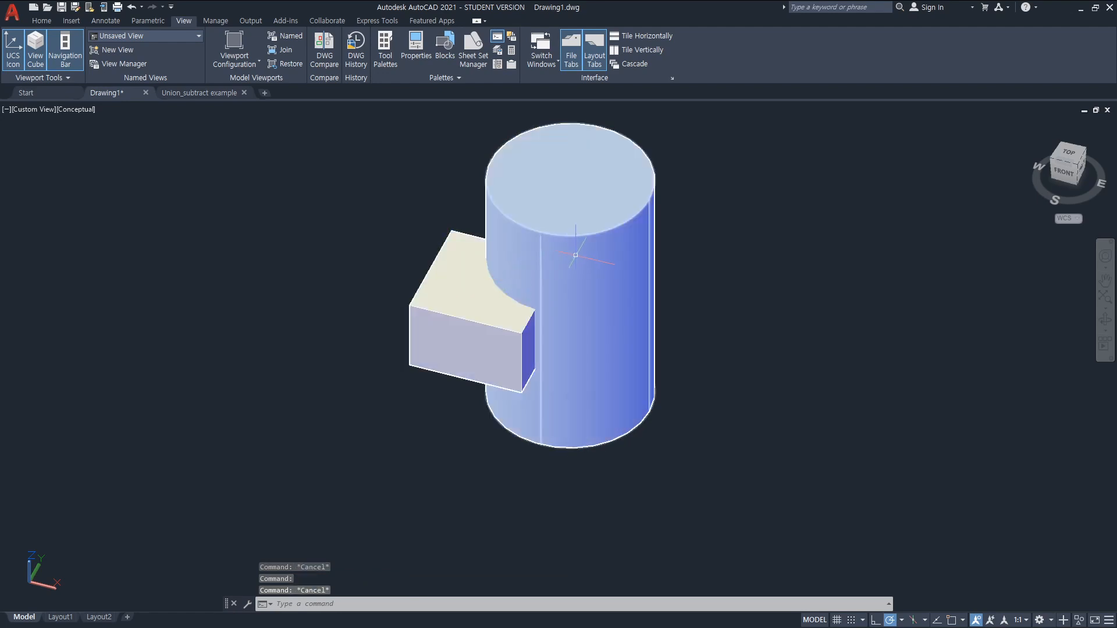
pyautogui.moveTo(581, 253)
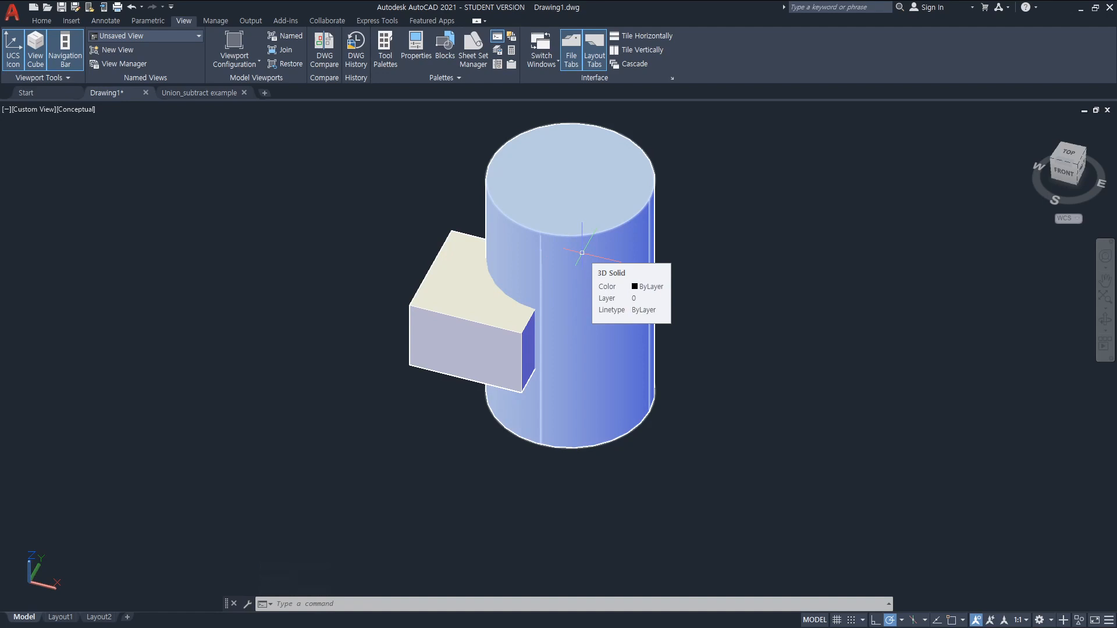
pyautogui.press('Escape')
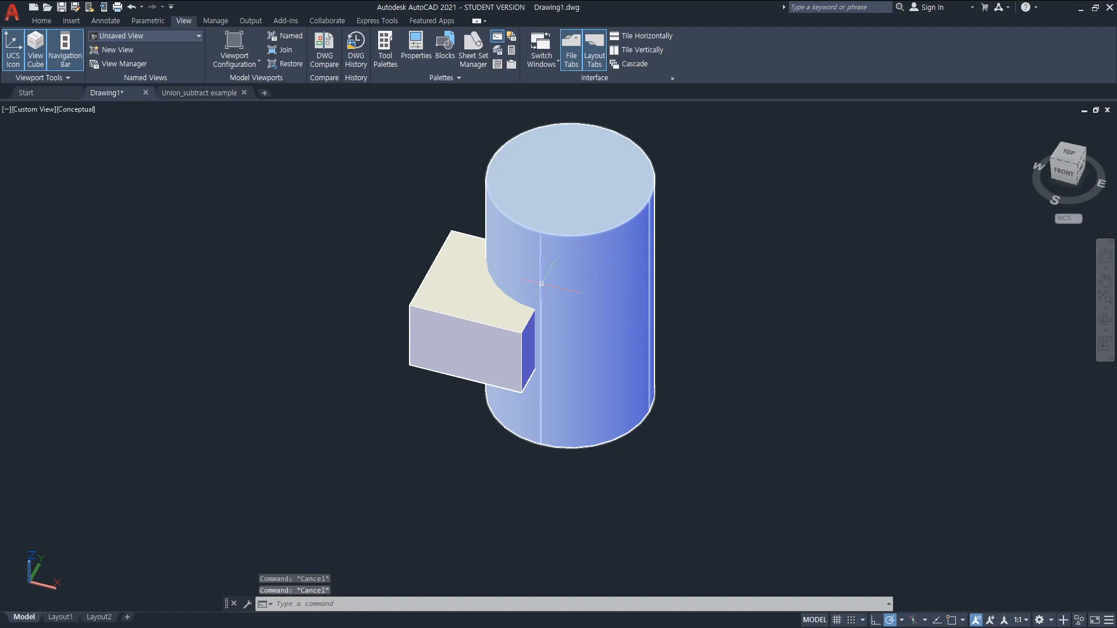
# Delete the box to view the cylinder alone, and undo the deletion
pyautogui.click(509, 332)
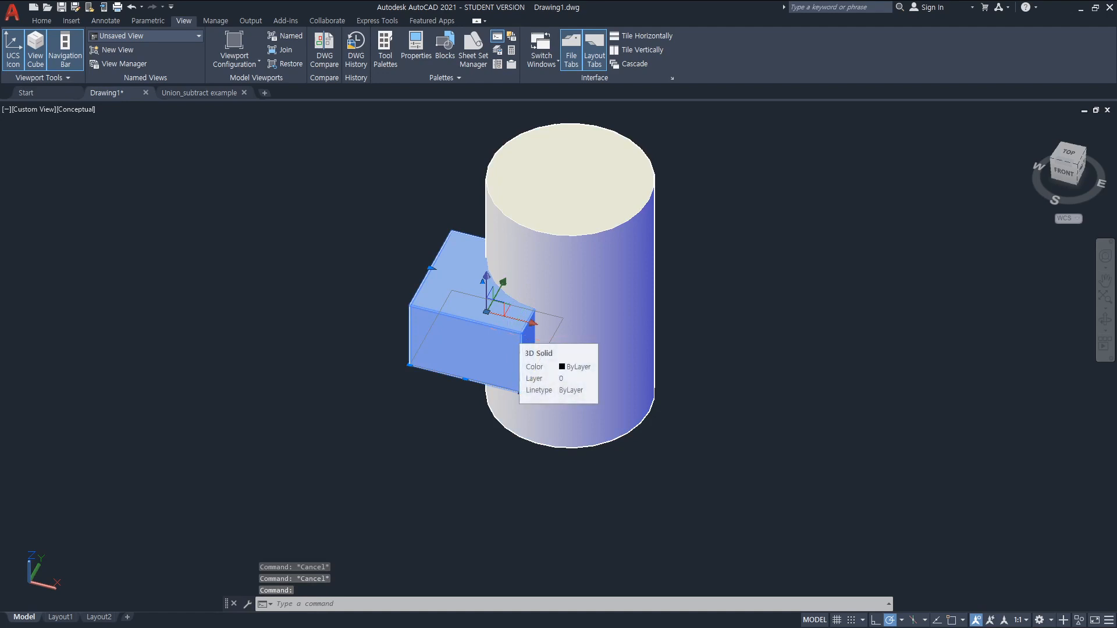
pyautogui.press('Delete')
pyautogui.keyDown('shift'); pyautogui.moveTo(509, 333); pyautogui.dragTo(572, 330, button='middle'); pyautogui.keyUp('shift')
pyautogui.hotkey('ctrl', 'z')
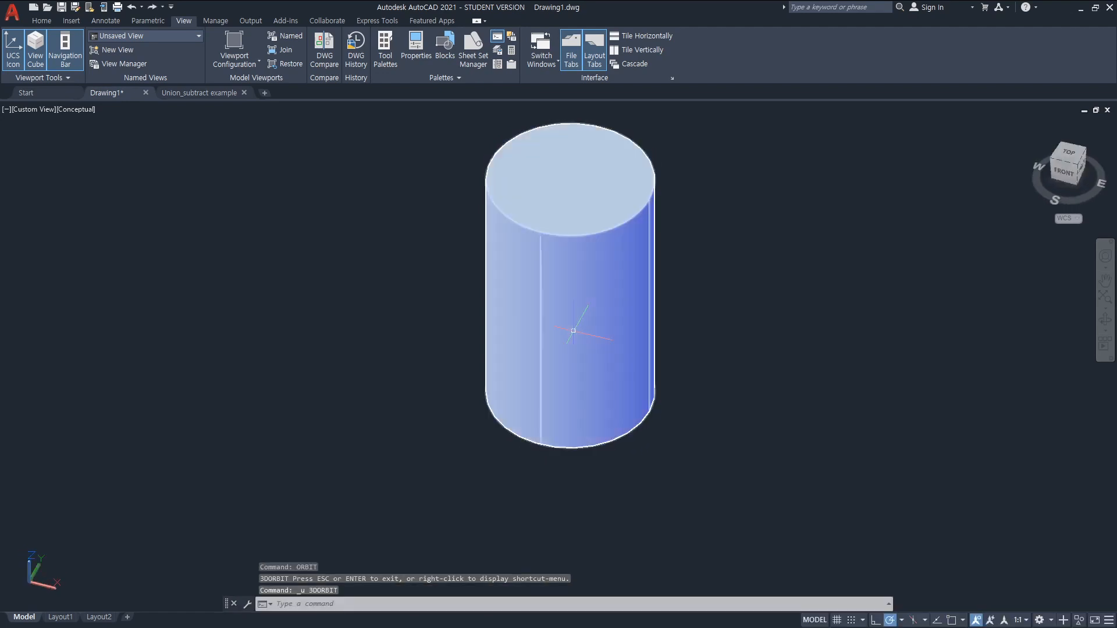
pyautogui.hotkey('ctrl', 'z')
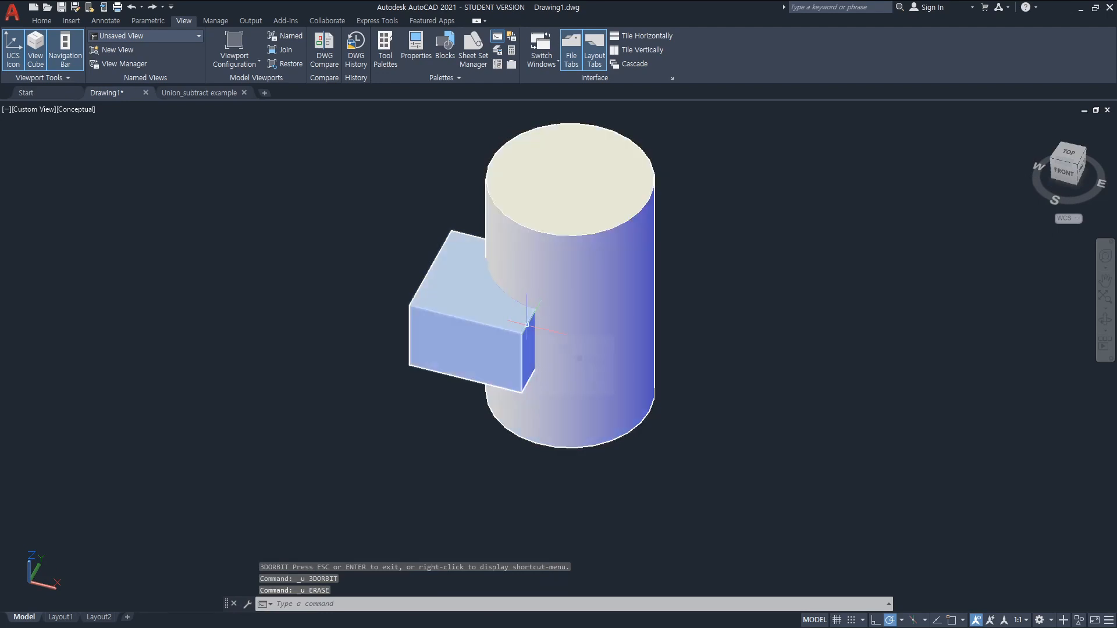
# Subtract the box from the cylinder and orbit to view the resulting solid
pyautogui.moveTo(527, 324)
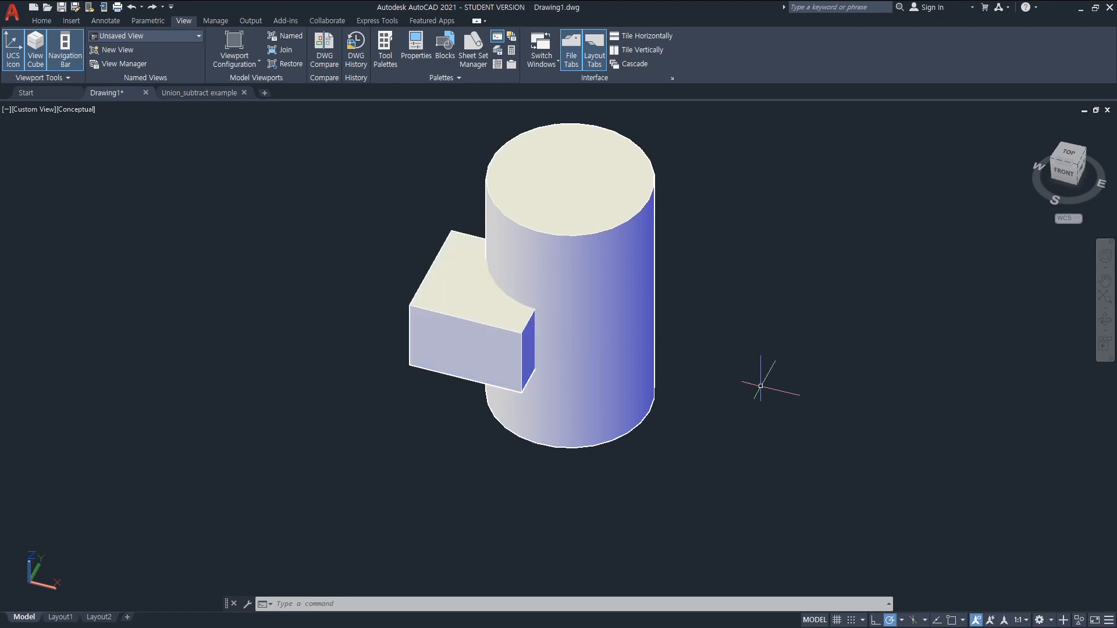
pyautogui.click(757, 464)
pyautogui.press('Escape')
pyautogui.write('subtract')
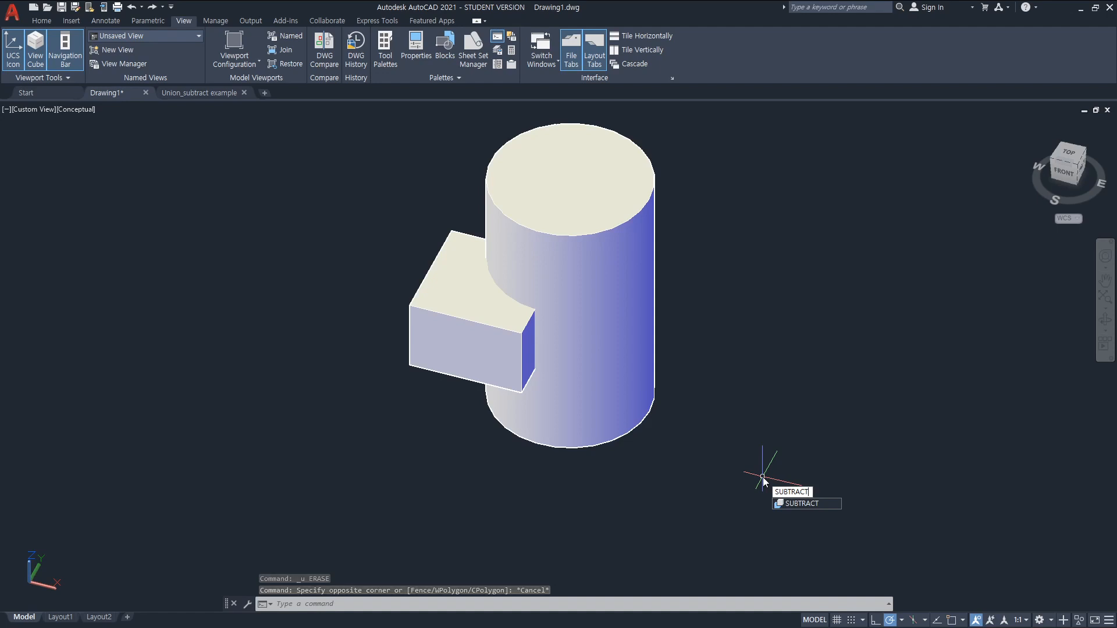
pyautogui.press('Return')
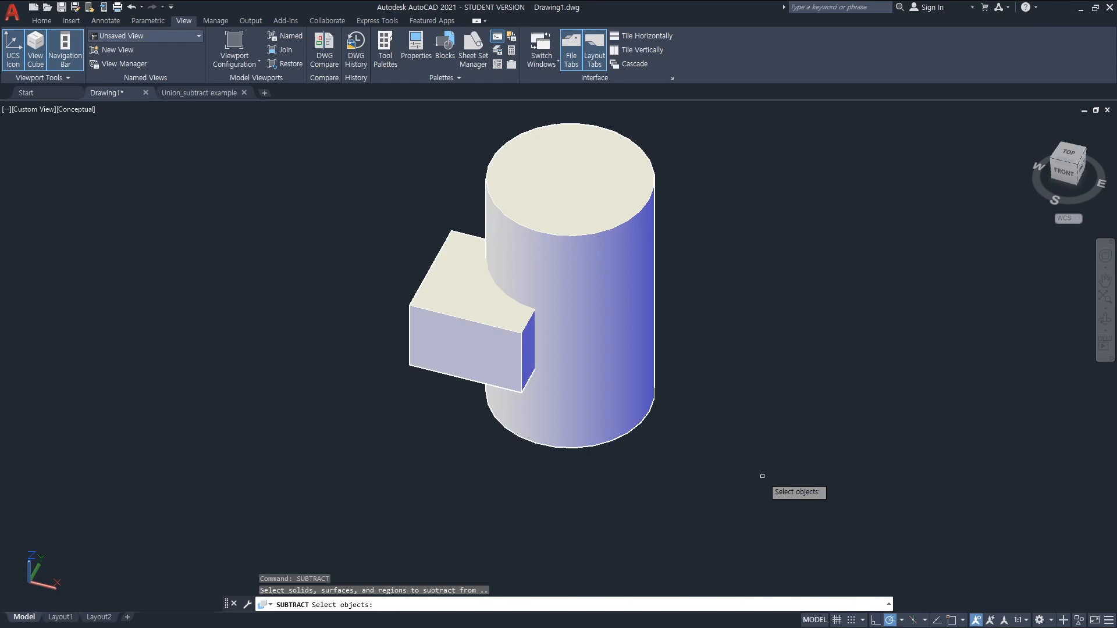
pyautogui.click(598, 234)
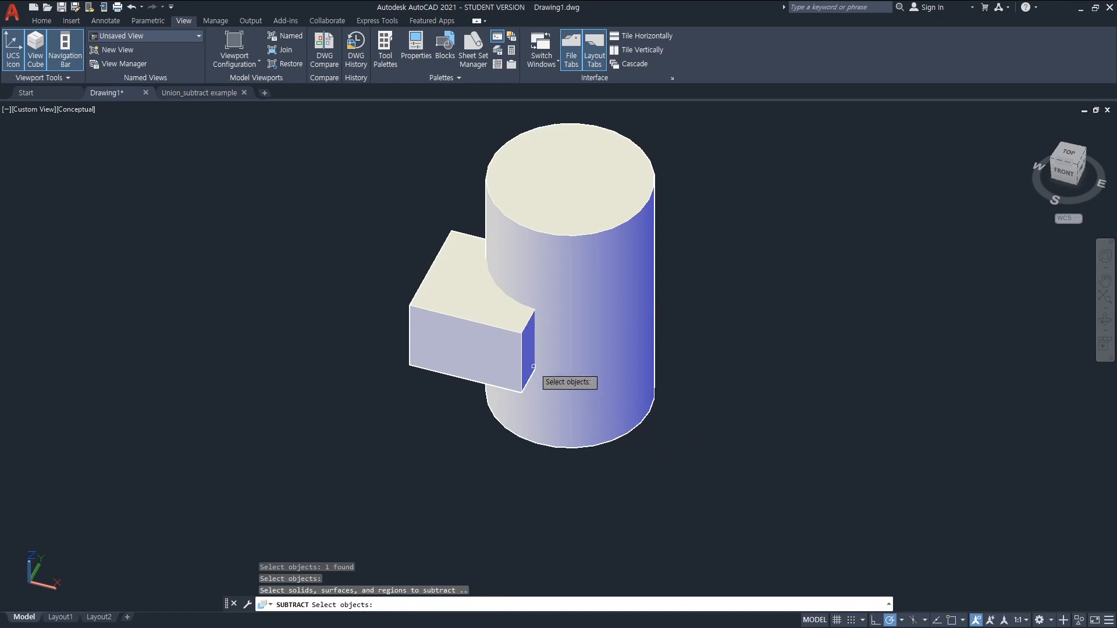
pyautogui.click(497, 331)
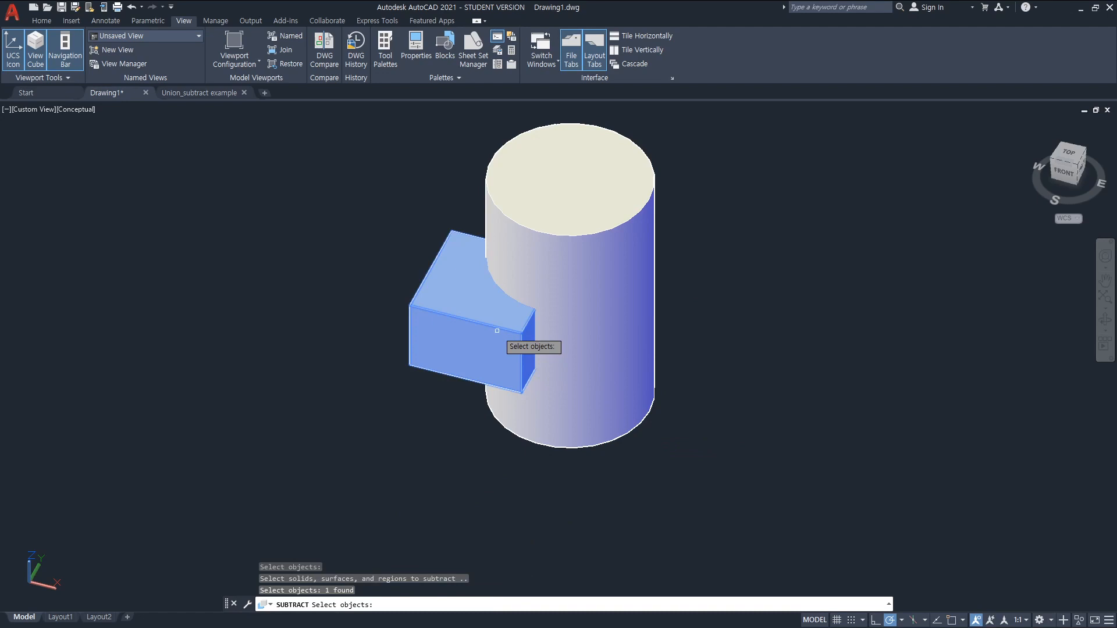
pyautogui.press('Return')
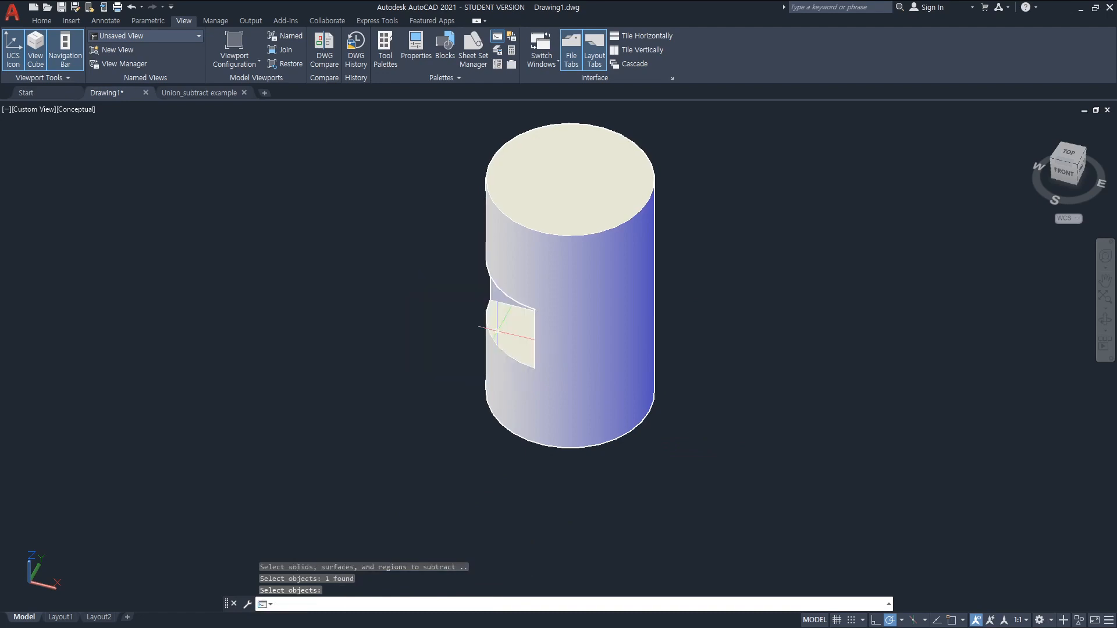
pyautogui.moveTo(502, 324)
pyautogui.keyDown('shift'); pyautogui.mouseDown(button='middle')
pyautogui.moveTo(510, 369)
pyautogui.moveTo(559, 317)
pyautogui.moveTo(616, 285)
pyautogui.moveTo(581, 312)
pyautogui.moveTo(599, 287)
pyautogui.moveTo(568, 281)
pyautogui.moveTo(534, 302)
pyautogui.moveTo(514, 324)
pyautogui.moveTo(518, 349)
pyautogui.mouseUp(button='middle'); pyautogui.keyUp('shift')
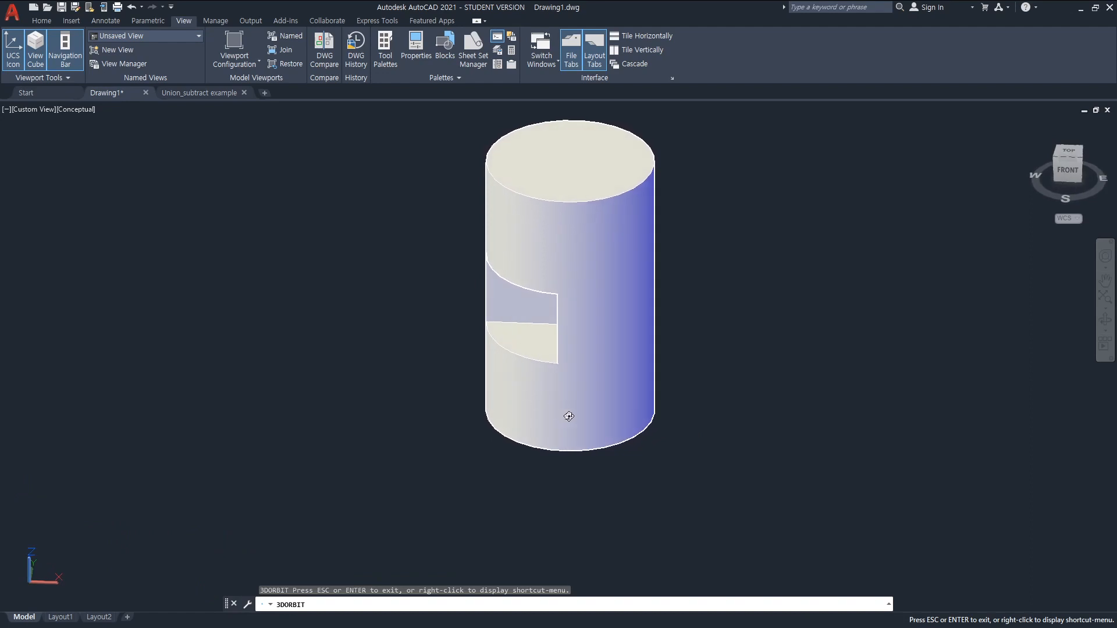
# Undo the subtraction of the box from the cylinder and clear any remaining selection
pyautogui.hotkey('ctrl', 'z')
pyautogui.hotkey('ctrl', 'z')
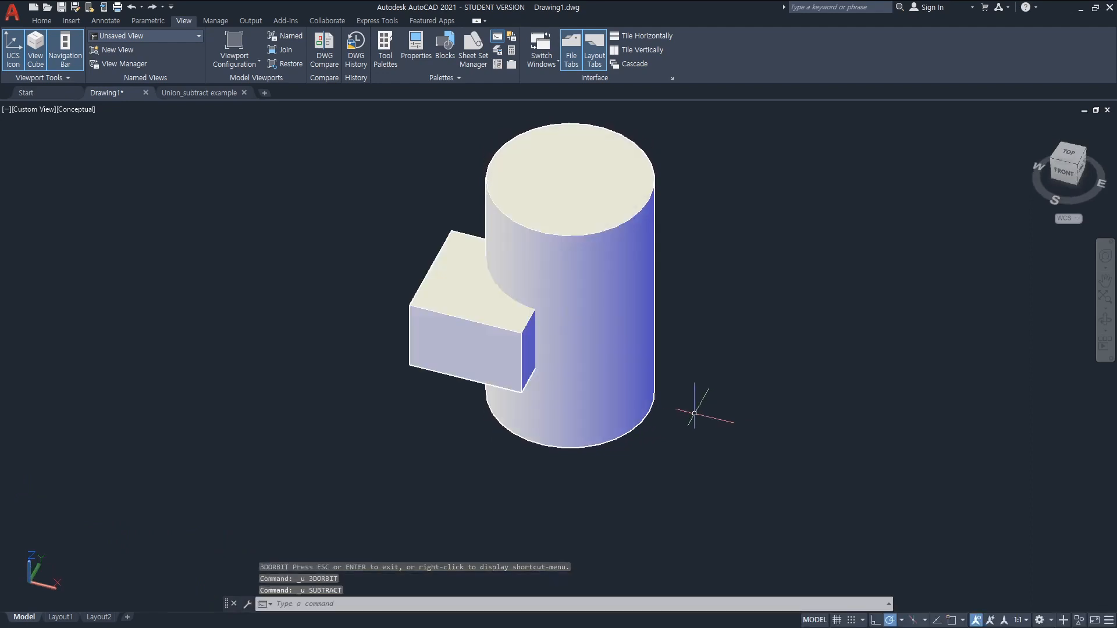
pyautogui.click(587, 239)
pyautogui.press('Escape')
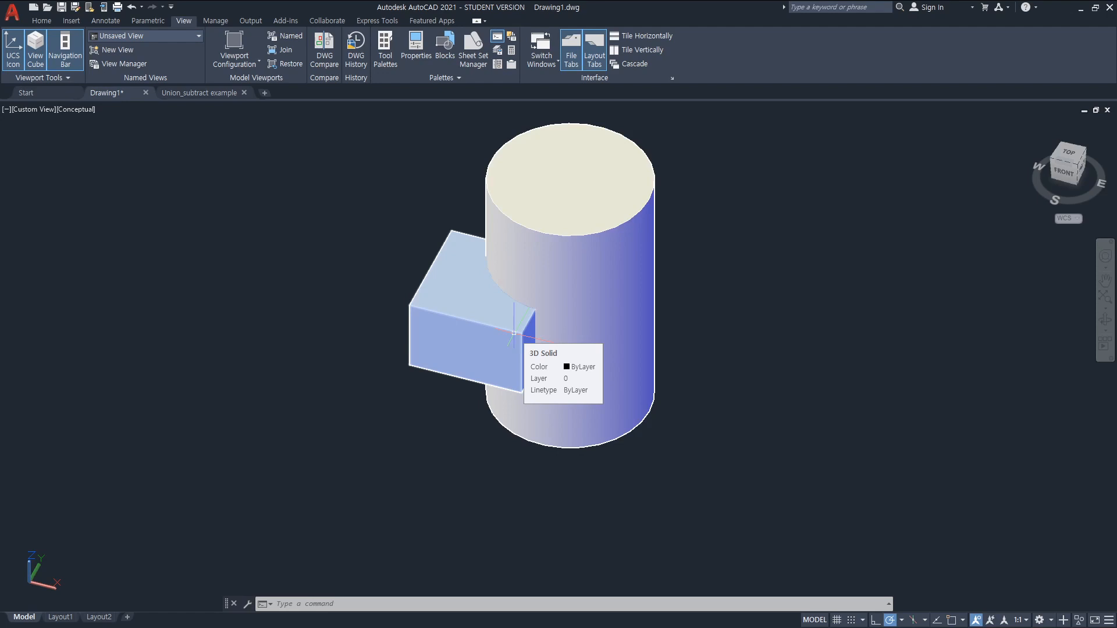
pyautogui.press('Escape')
pyautogui.press('Escape')
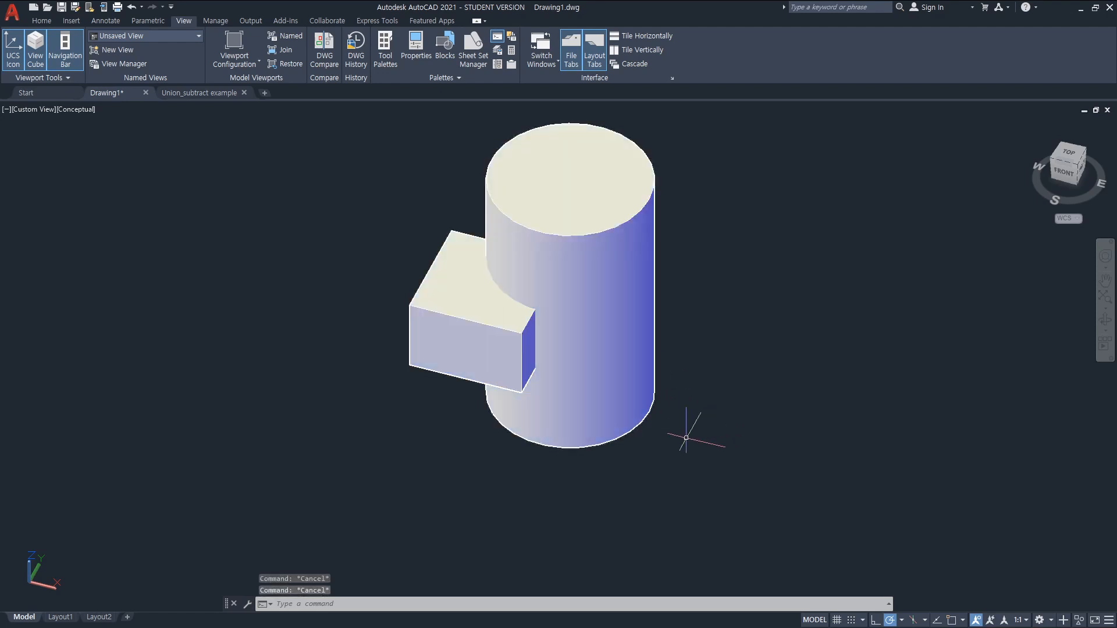
# Subtract the cylinder from the box, view the result from another angle, and undo the operation
pyautogui.write('subt')
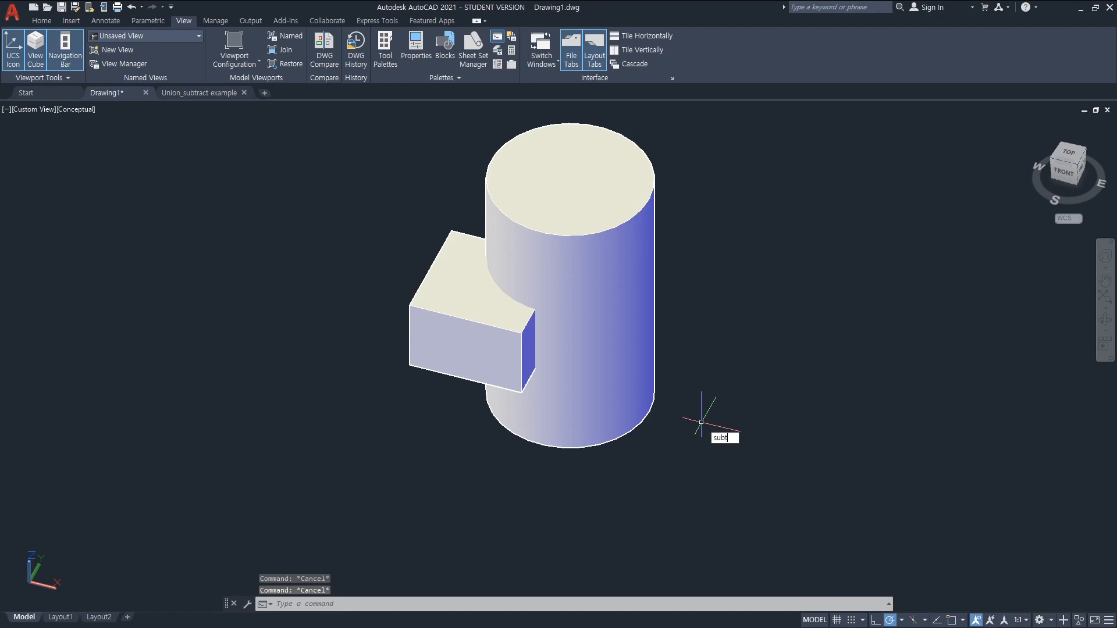
pyautogui.write('ract')
pyautogui.press('Return')
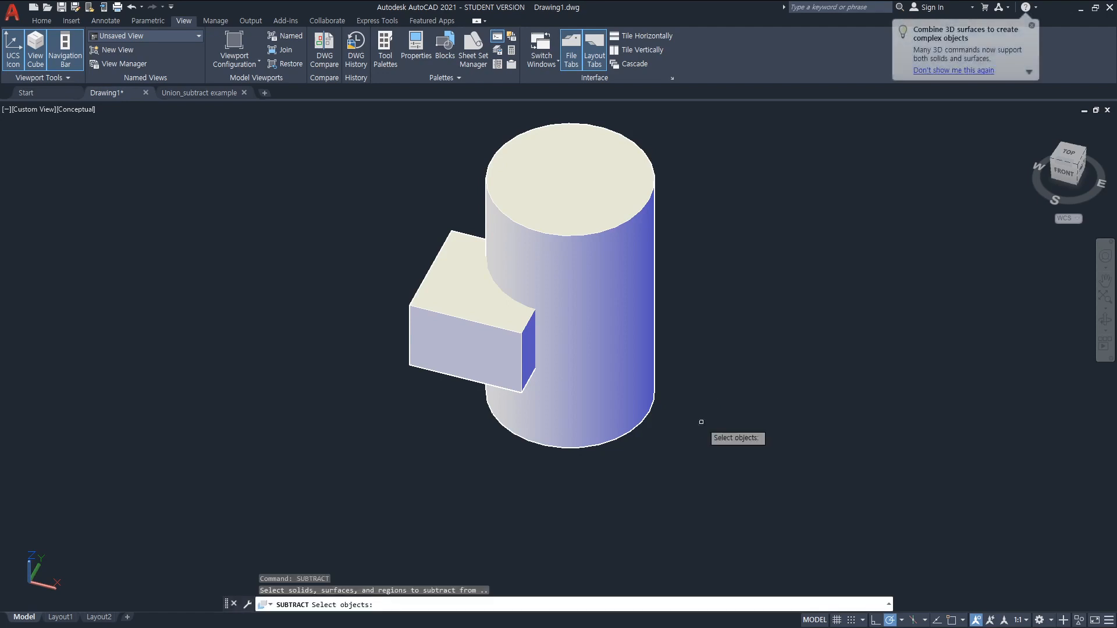
pyautogui.click(471, 329)
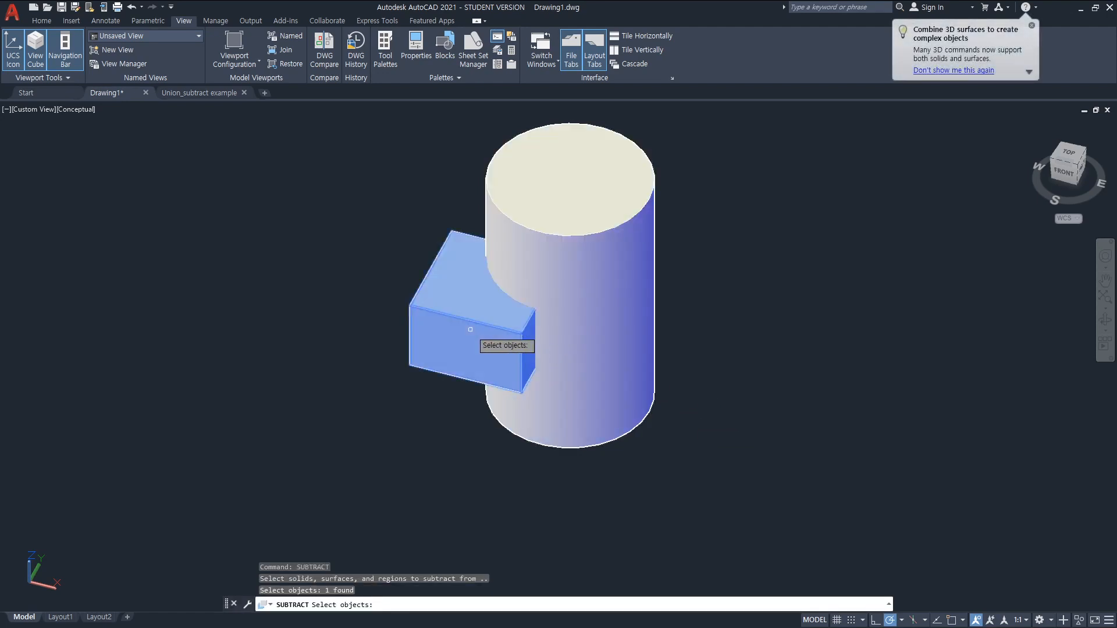
pyautogui.press('Return')
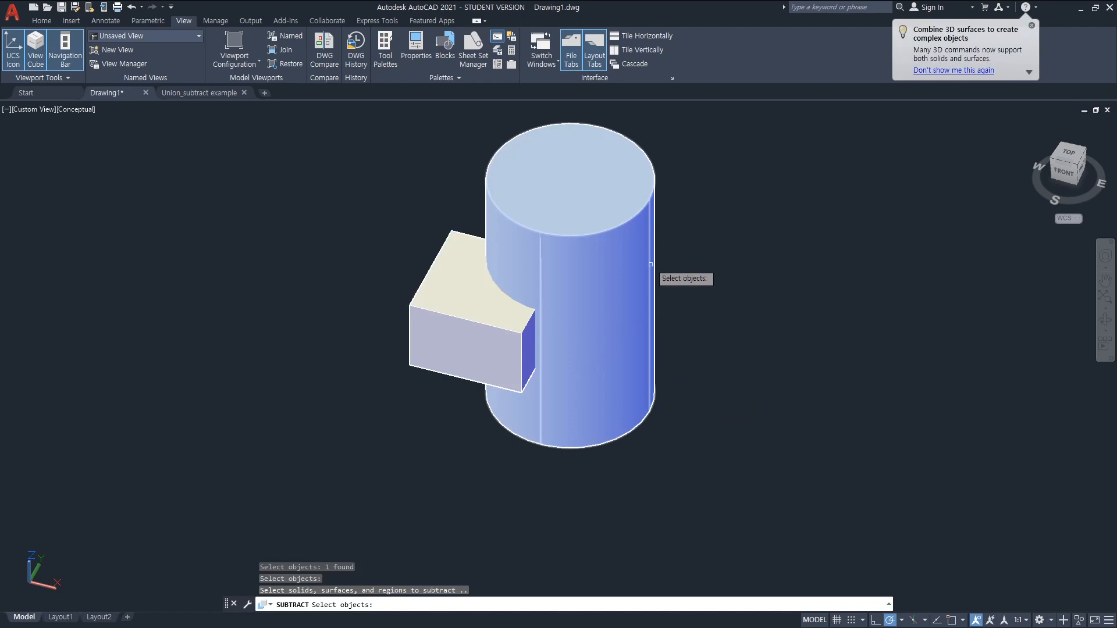
pyautogui.click(651, 198)
pyautogui.press('Return')
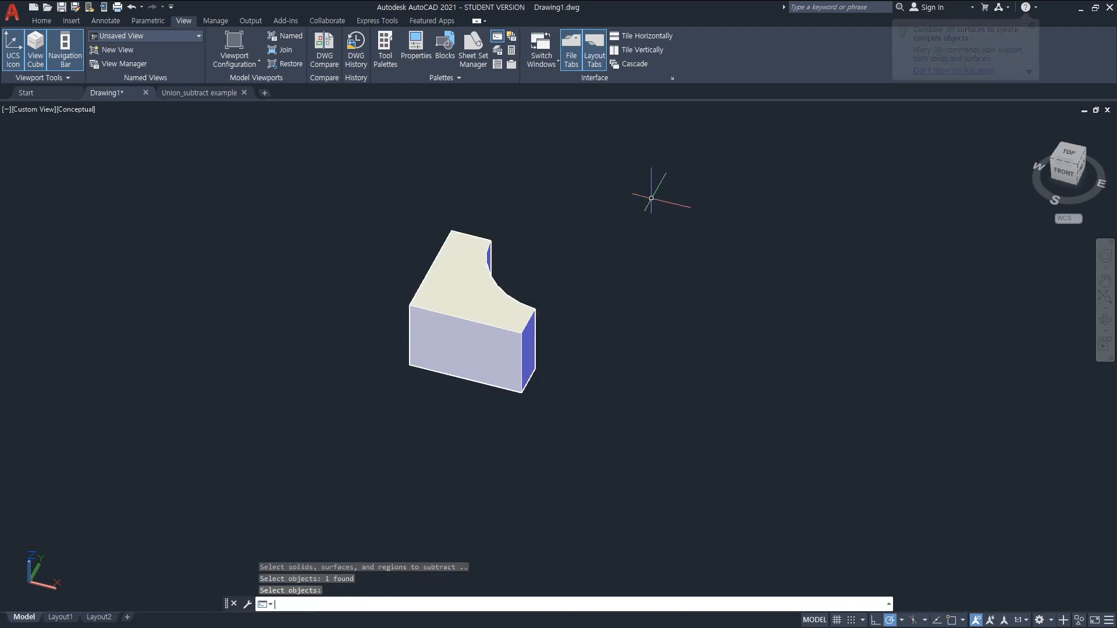
pyautogui.write('3do')
pyautogui.press('Return')
pyautogui.moveTo(660, 280); pyautogui.dragTo(576, 332)
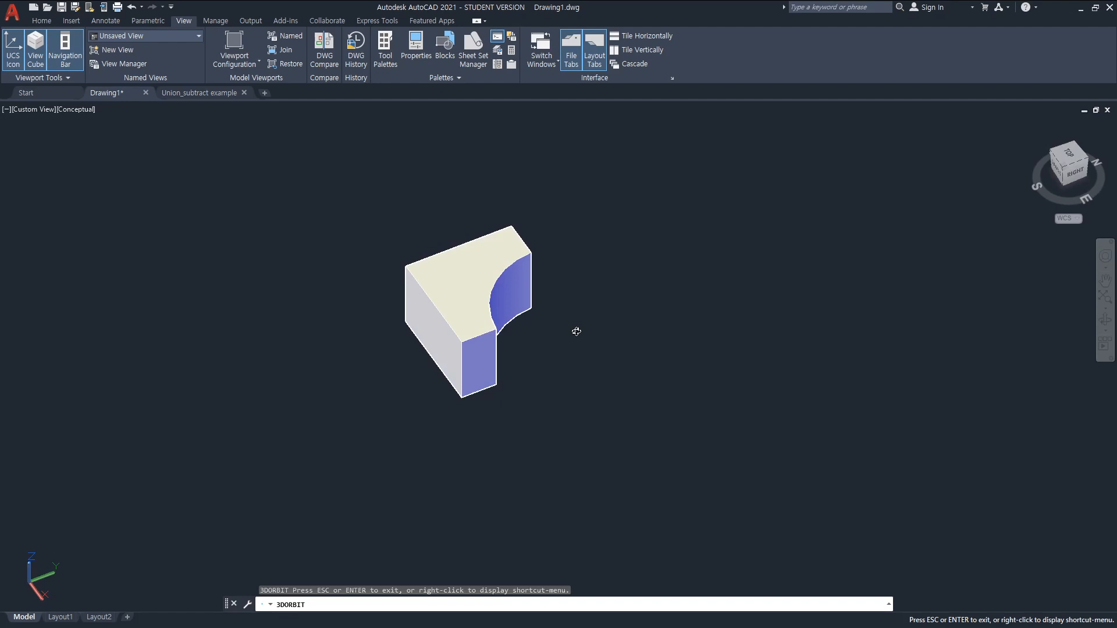
pyautogui.hotkey('ctrl', 'z')
pyautogui.hotkey('ctrl', 'z')
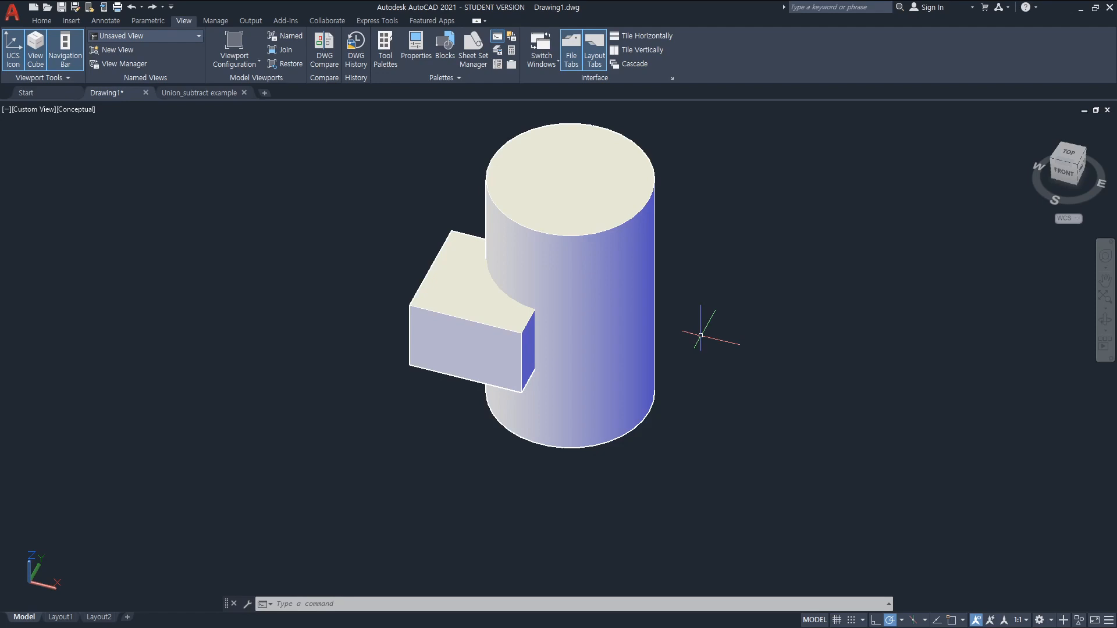
# Join the cylinder and the box into one solid with Union
pyautogui.write('UNIO')
pyautogui.press('Return')
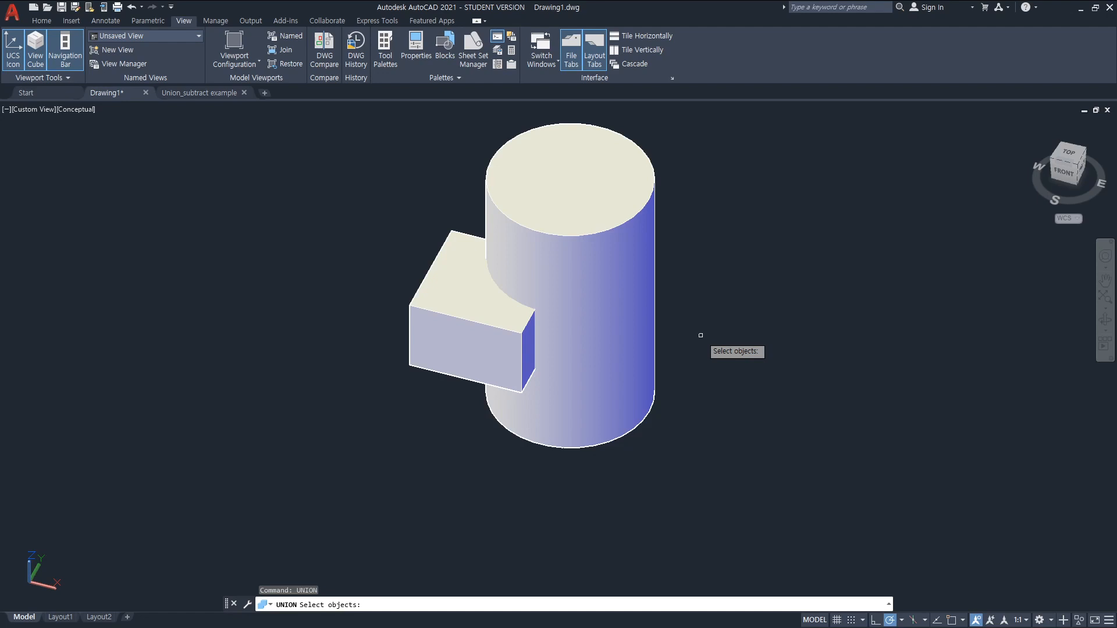
pyautogui.click(616, 224)
pyautogui.click(486, 322)
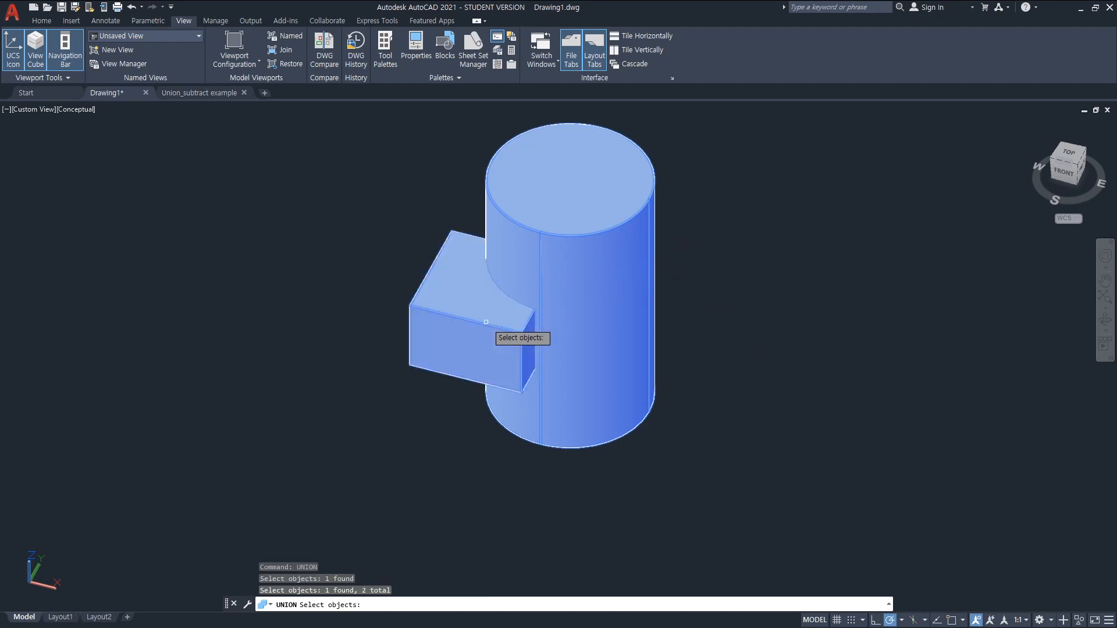
pyautogui.press('Return')
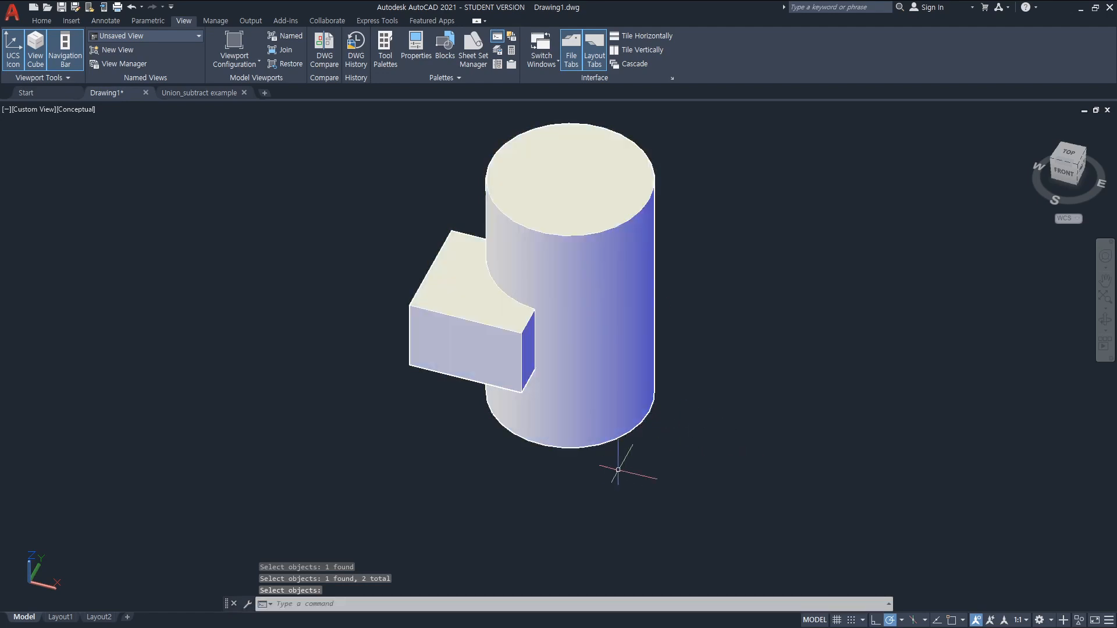
# Select the joined box and cylinder, delete the solid, and undo the deletion
pyautogui.click(521, 368)
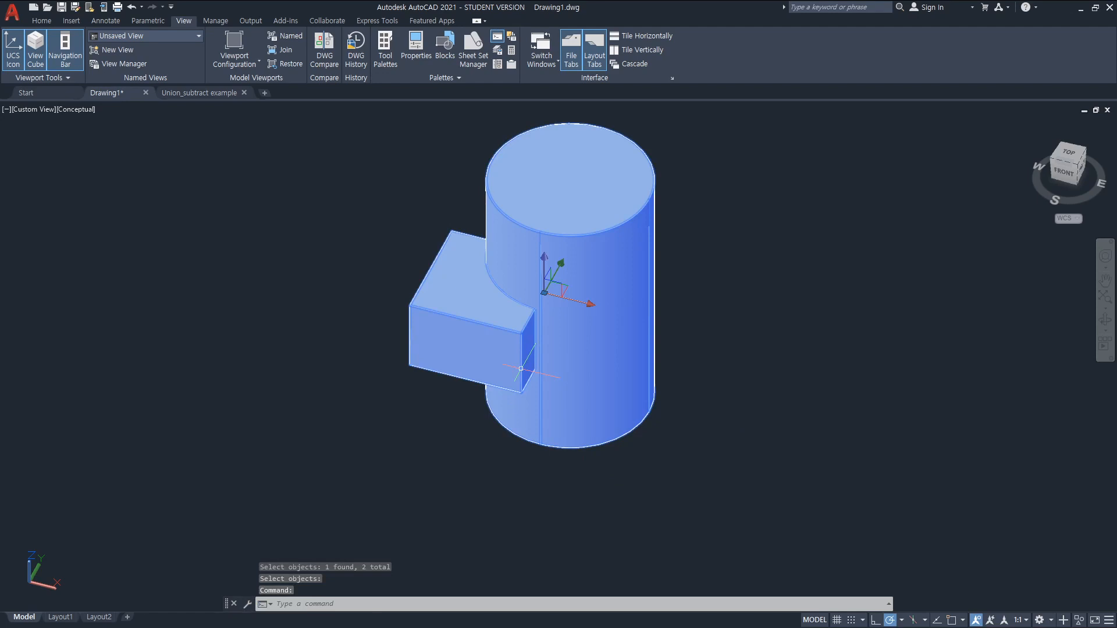
pyautogui.press('Escape')
pyautogui.click(580, 237)
pyautogui.press('Delete')
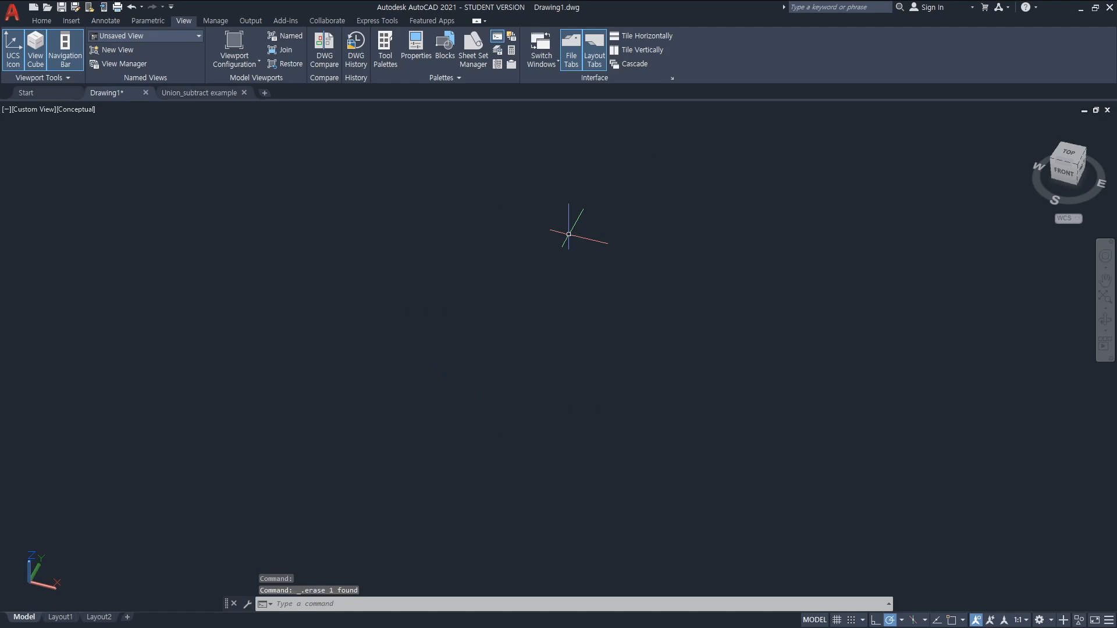
pyautogui.hotkey('ctrl', 'z')
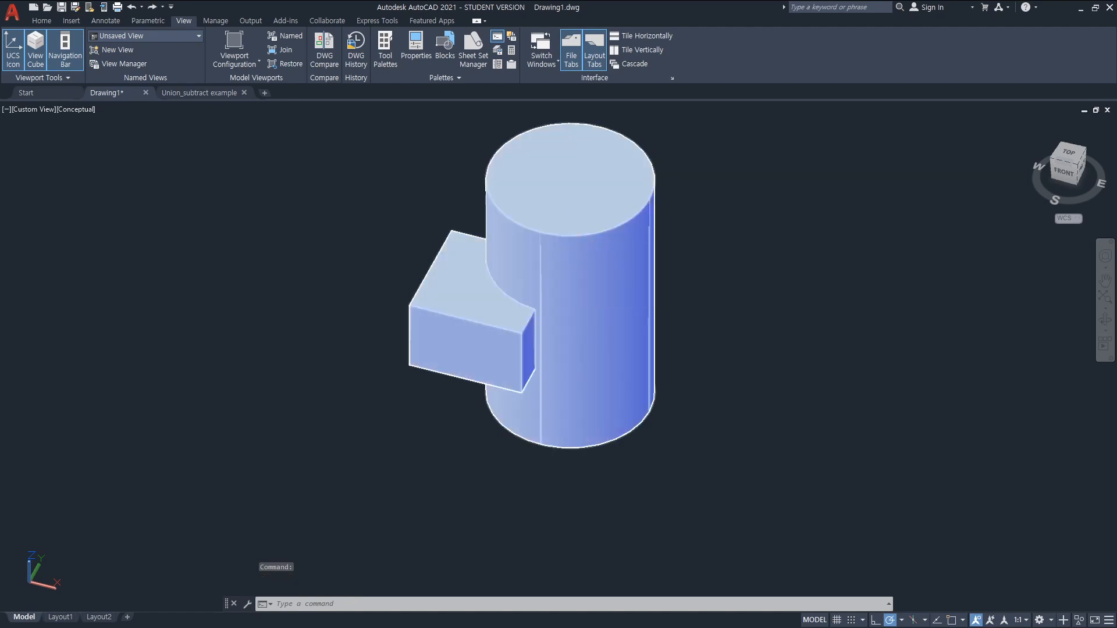
# Orbit around the joined solid to examine where the box meets the cylinder from different sides
pyautogui.keyDown('shift'); pyautogui.moveTo(543, 227); pyautogui.dragTo(843, 262, button='middle'); pyautogui.keyUp('shift')
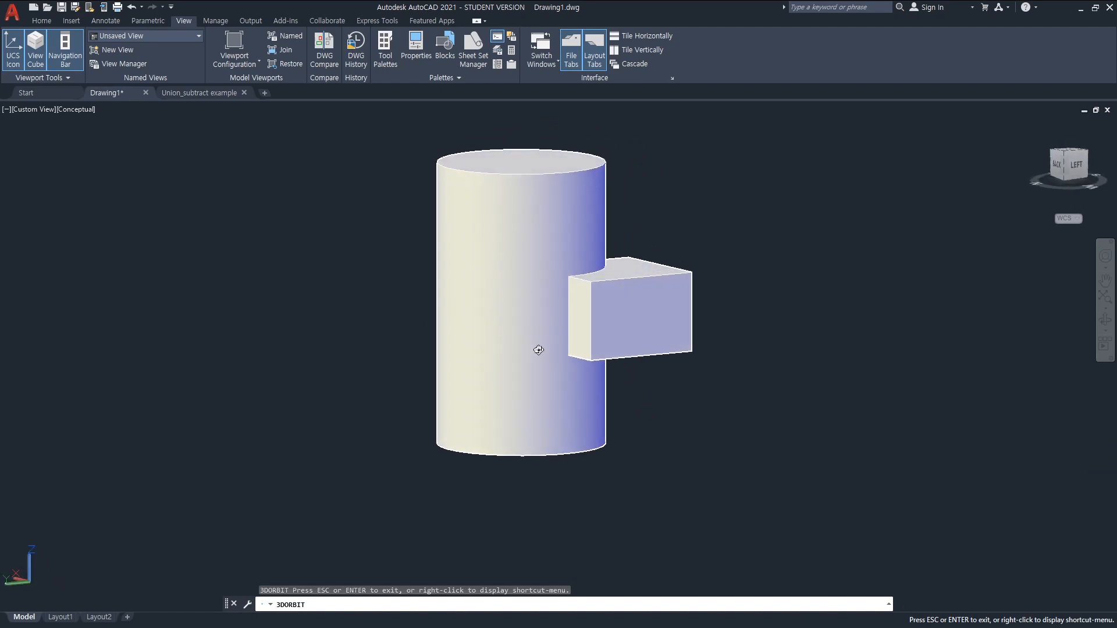
pyautogui.keyDown('shift'); pyautogui.moveTo(658, 357); pyautogui.dragTo(466, 414, button='middle'); pyautogui.keyUp('shift')
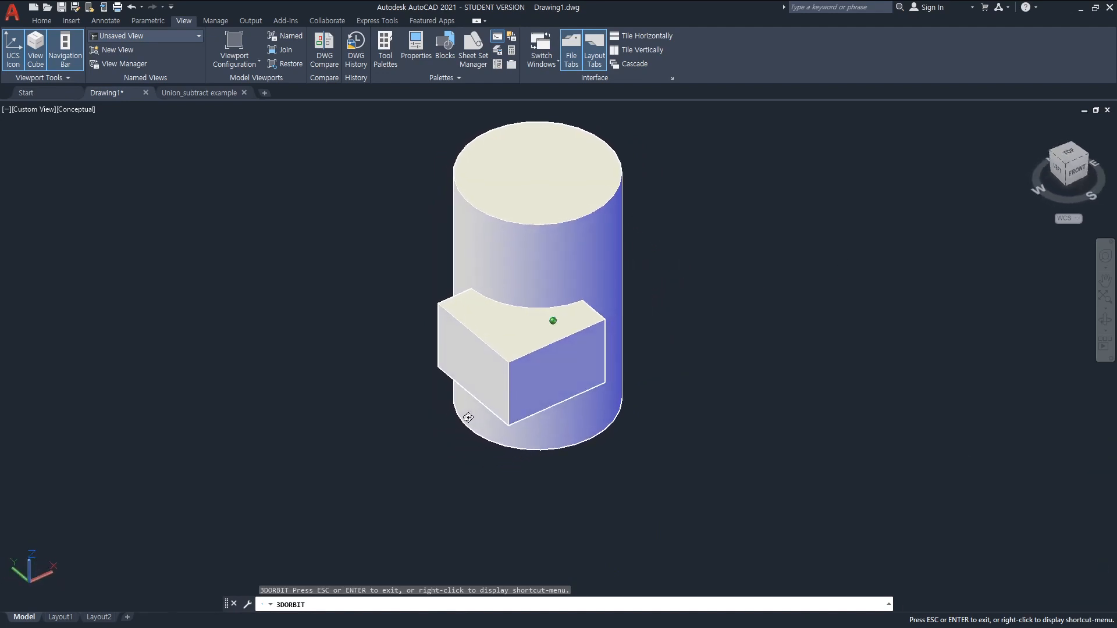
pyautogui.click(531, 363)
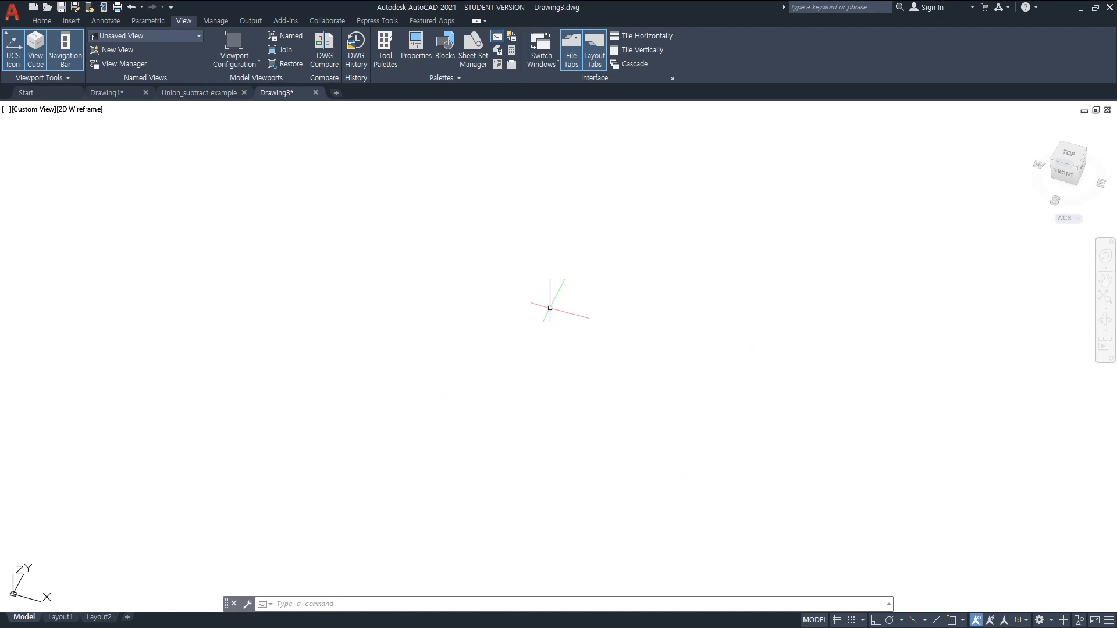
# Draw a rectangle measuring 800 by 500 in the empty Drawing3 drawing
pyautogui.write('rec')
pyautogui.press('Return')
pyautogui.click(347, 412)
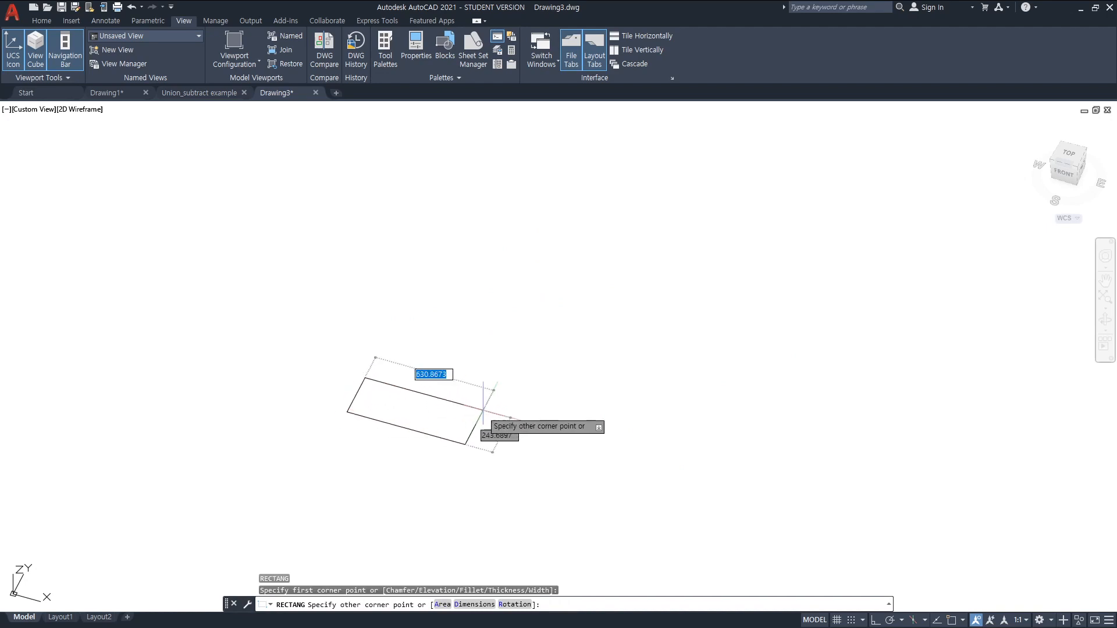
pyautogui.write('@')
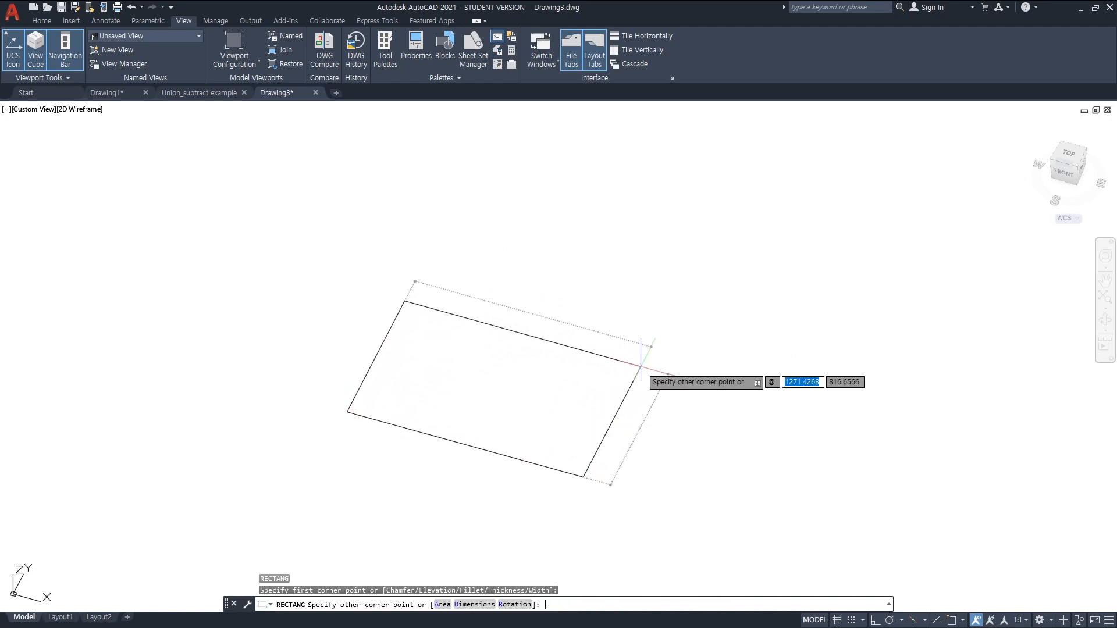
pyautogui.write('800')
pyautogui.press('Tab')
pyautogui.write('00')
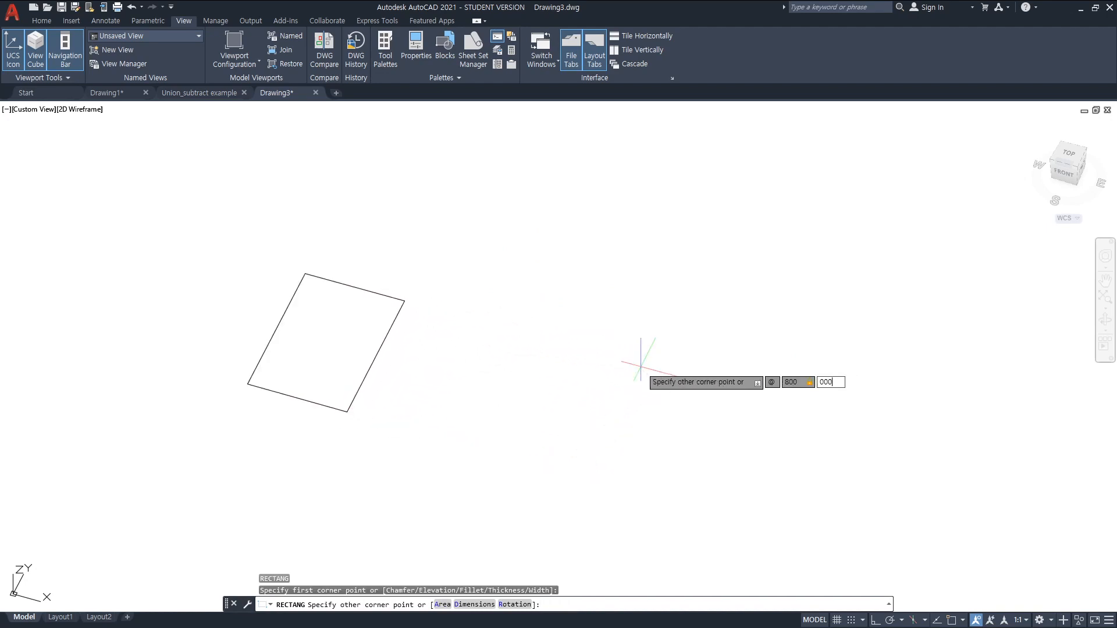
pyautogui.press('BackSpace')
pyautogui.press('BackSpace')
pyautogui.write('500')
pyautogui.press('Return')
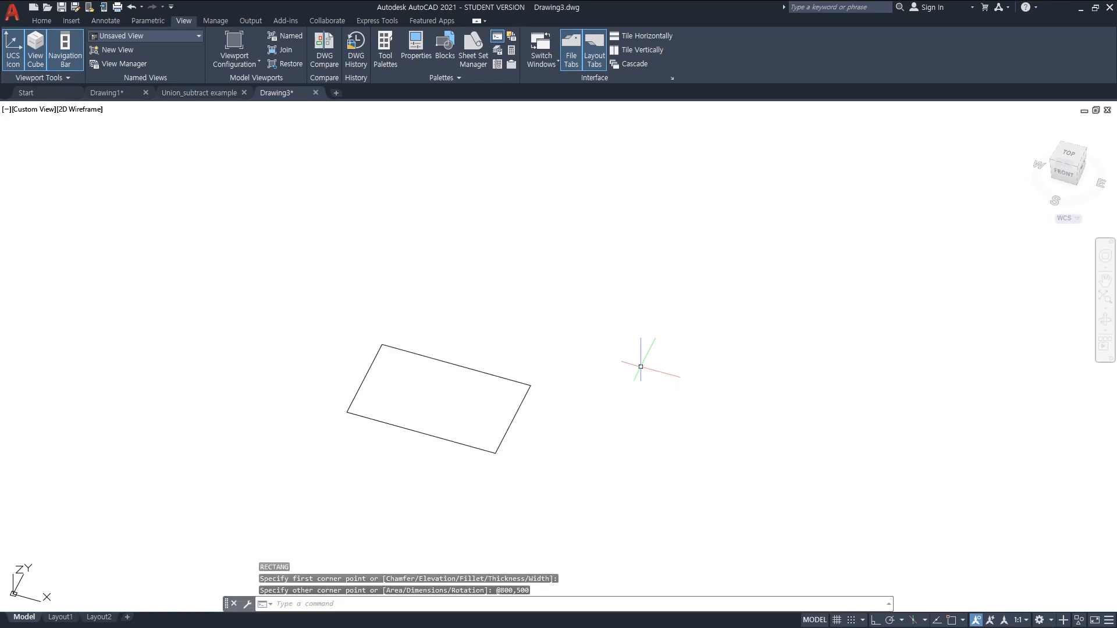
# Offset the rectangle inward by 20
pyautogui.scroll(4, 464, 374)
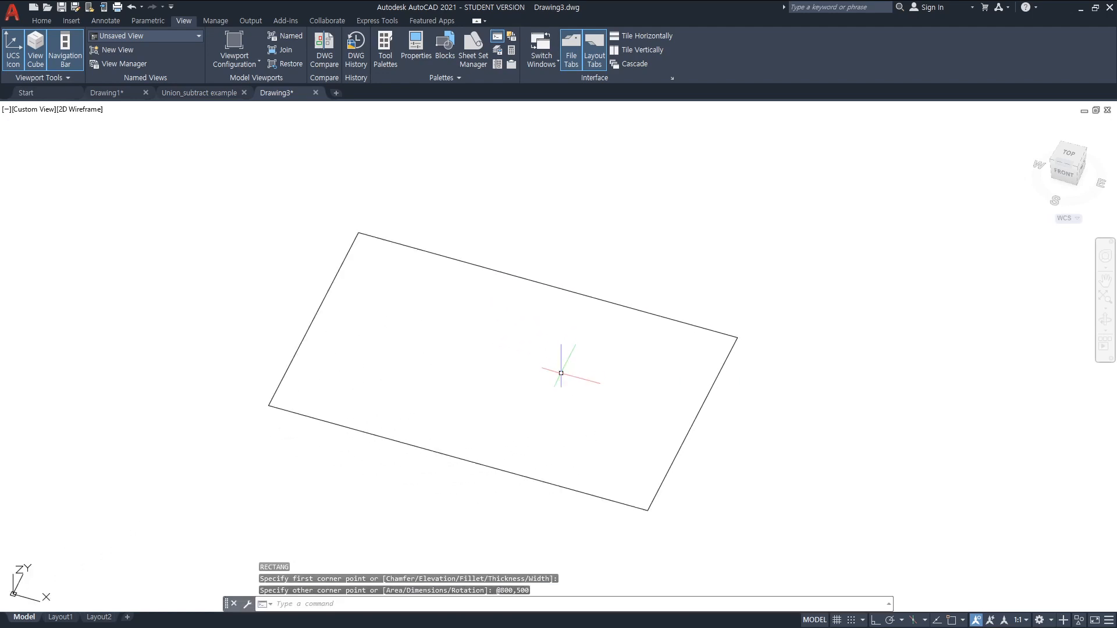
pyautogui.moveTo(566, 359); pyautogui.dragTo(564, 374, button='middle')
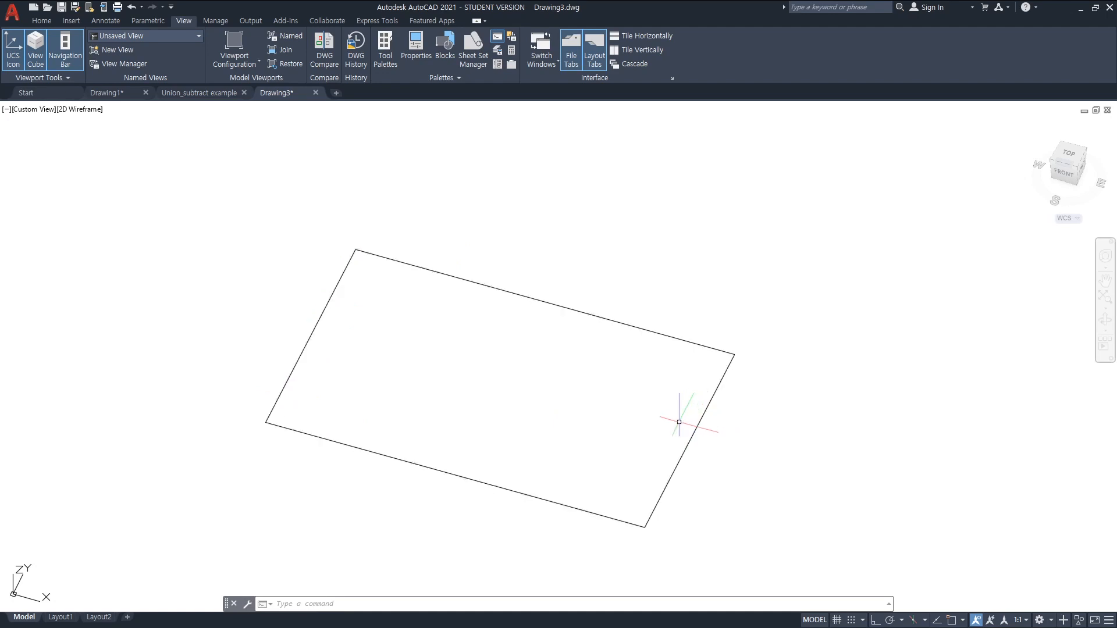
pyautogui.write('of')
pyautogui.press('Return')
pyautogui.write('20')
pyautogui.press('Return')
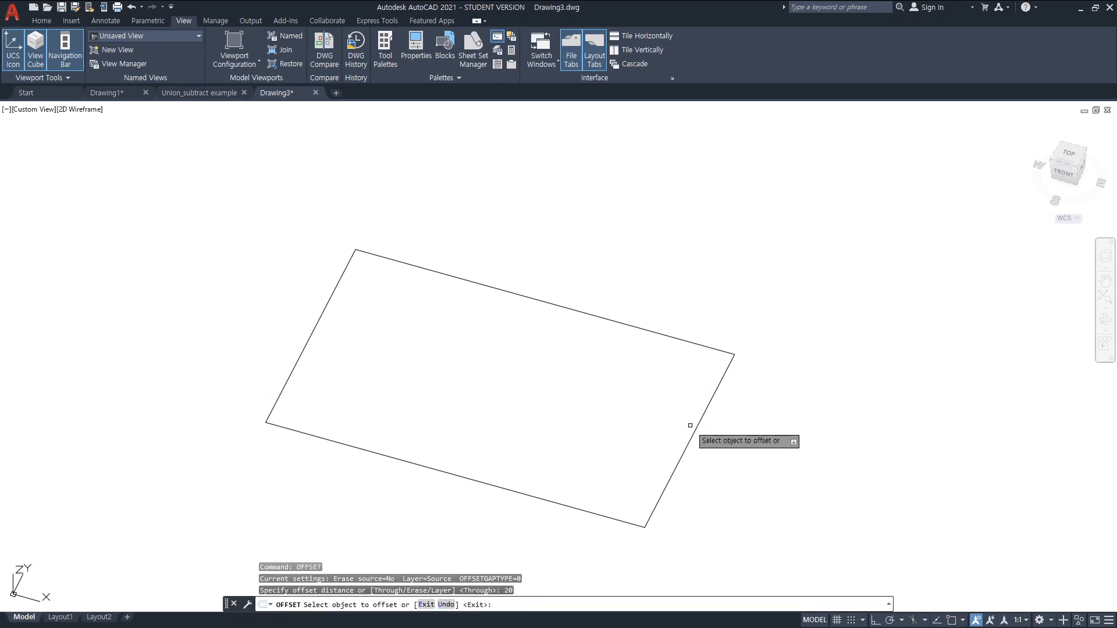
pyautogui.click(695, 425)
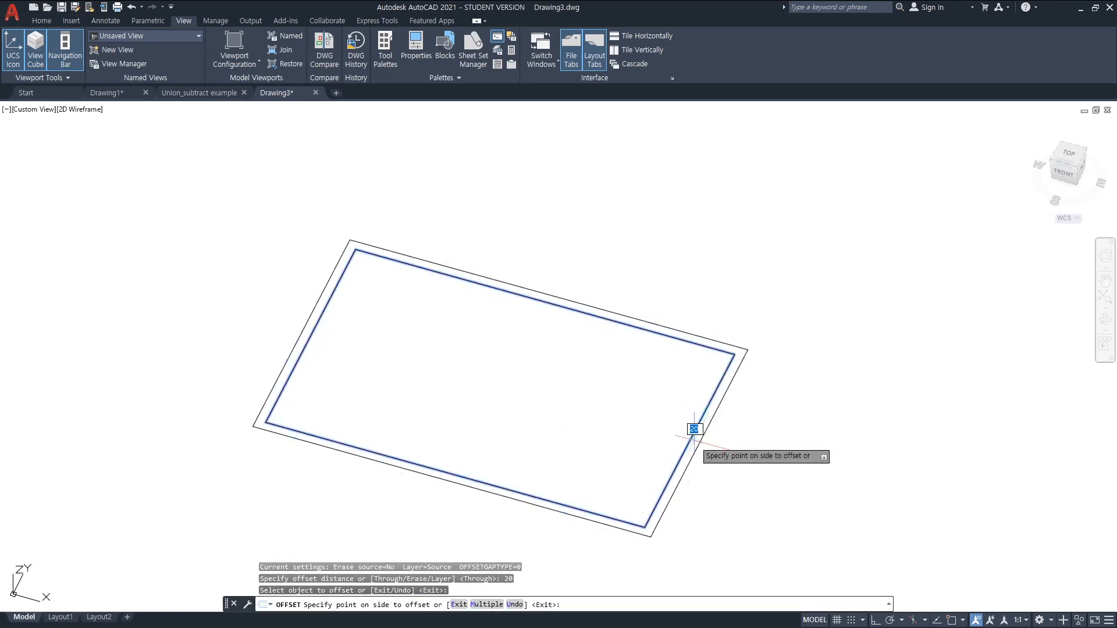
pyautogui.click(632, 403)
pyautogui.press('Escape')
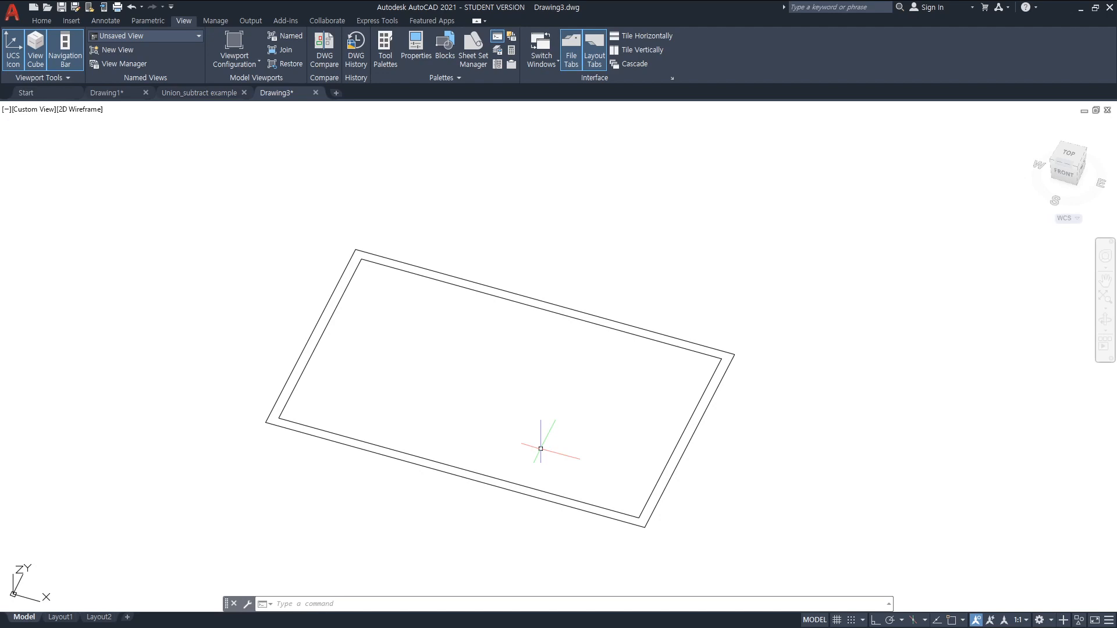
# Open the layer properties manager and add three new layers
pyautogui.write('la')
pyautogui.press('Return')
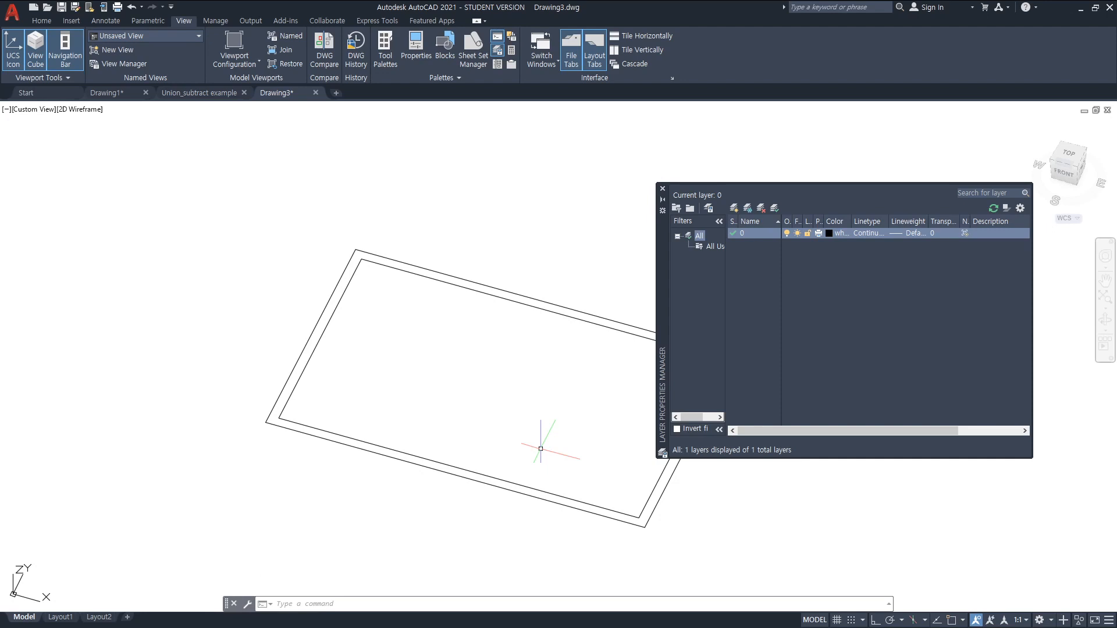
pyautogui.click(734, 208)
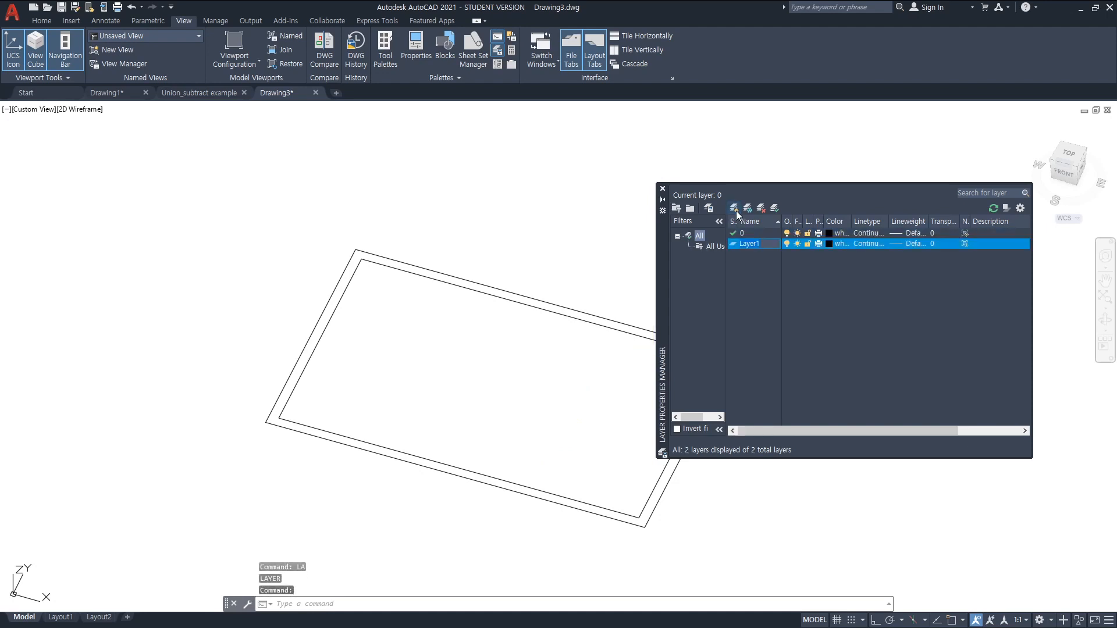
pyautogui.click(735, 208)
pyautogui.click(734, 209)
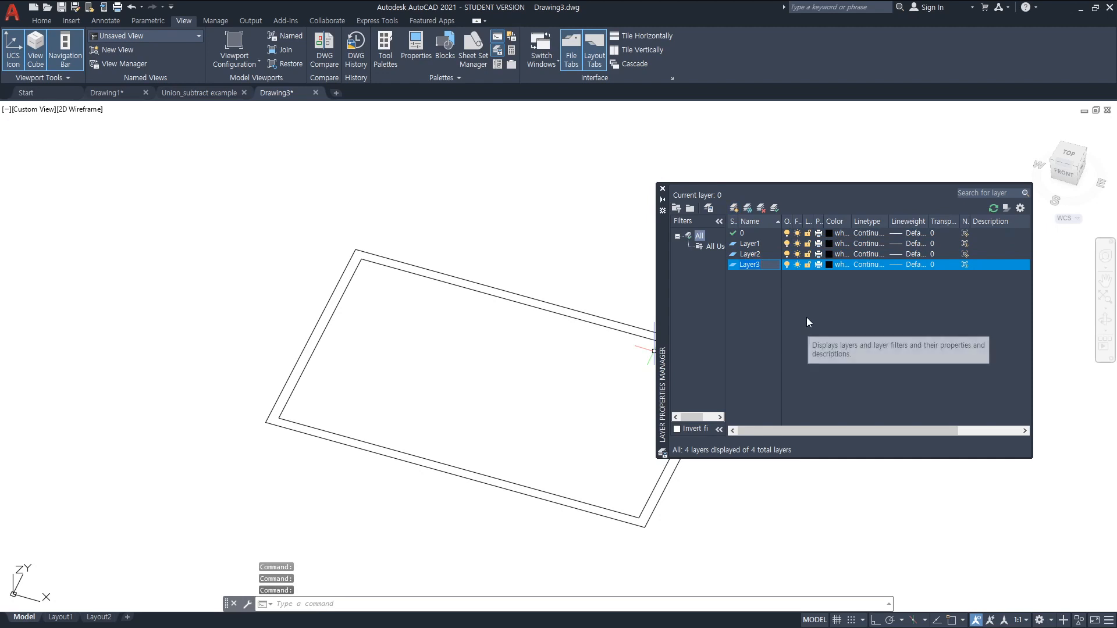
# Rename Layer2 as Slab and Layer3 as Wall
pyautogui.click(757, 254)
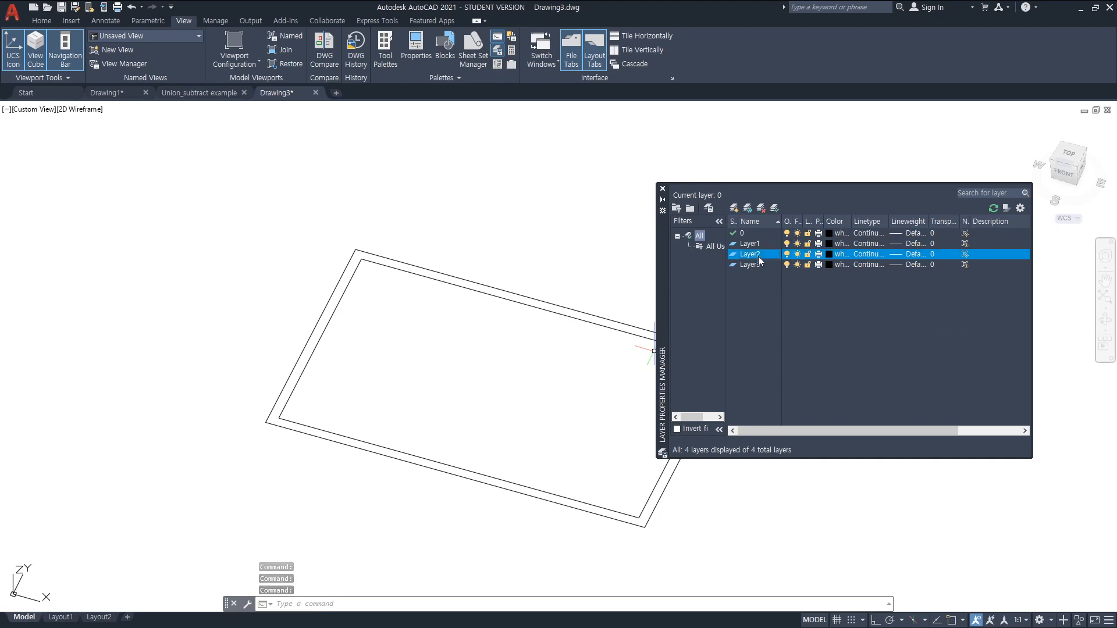
pyautogui.click(759, 254)
pyautogui.write('Slab')
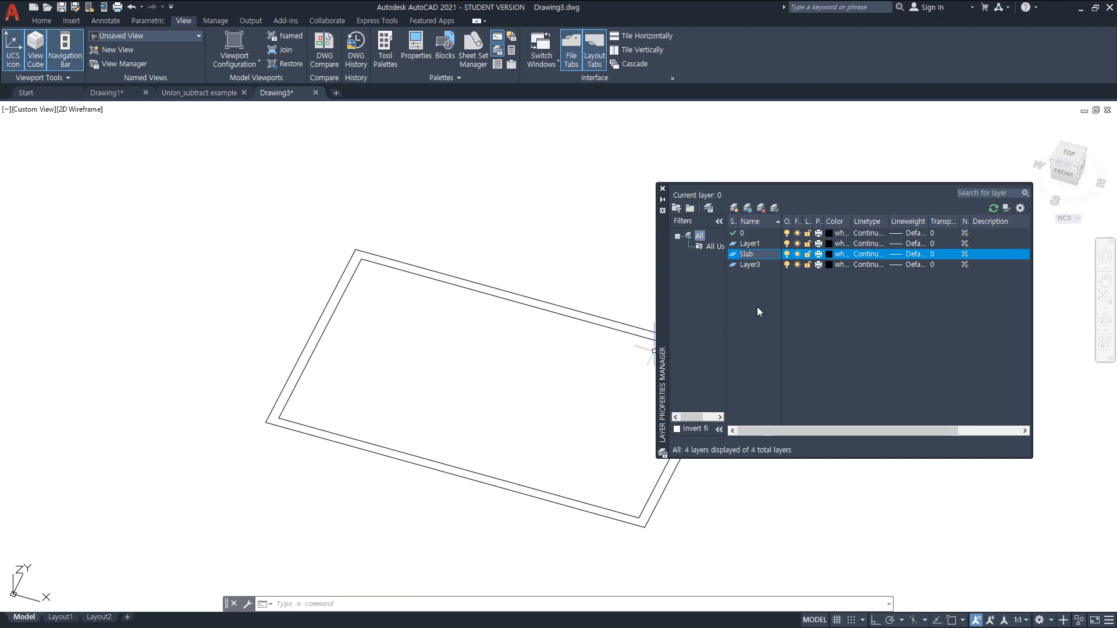
pyautogui.press('Return')
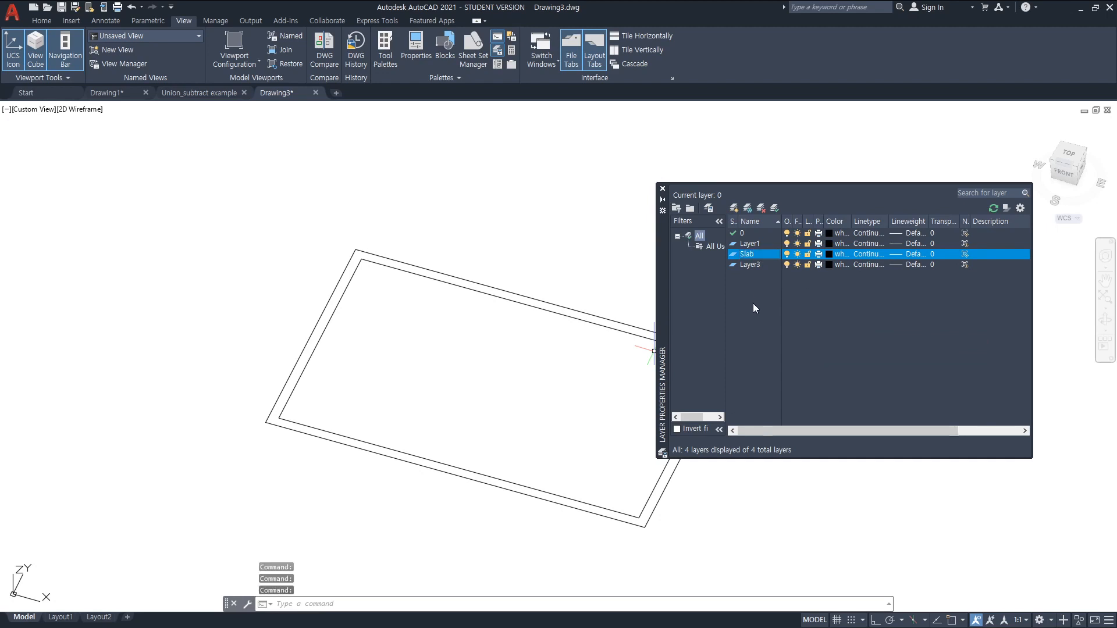
pyautogui.click(749, 266)
pyautogui.click(755, 265)
pyautogui.write('Wall')
pyautogui.press('Return')
# Set the Slab layer's color to index 180 and the Wall layer's color to index 150
pyautogui.click(830, 254)
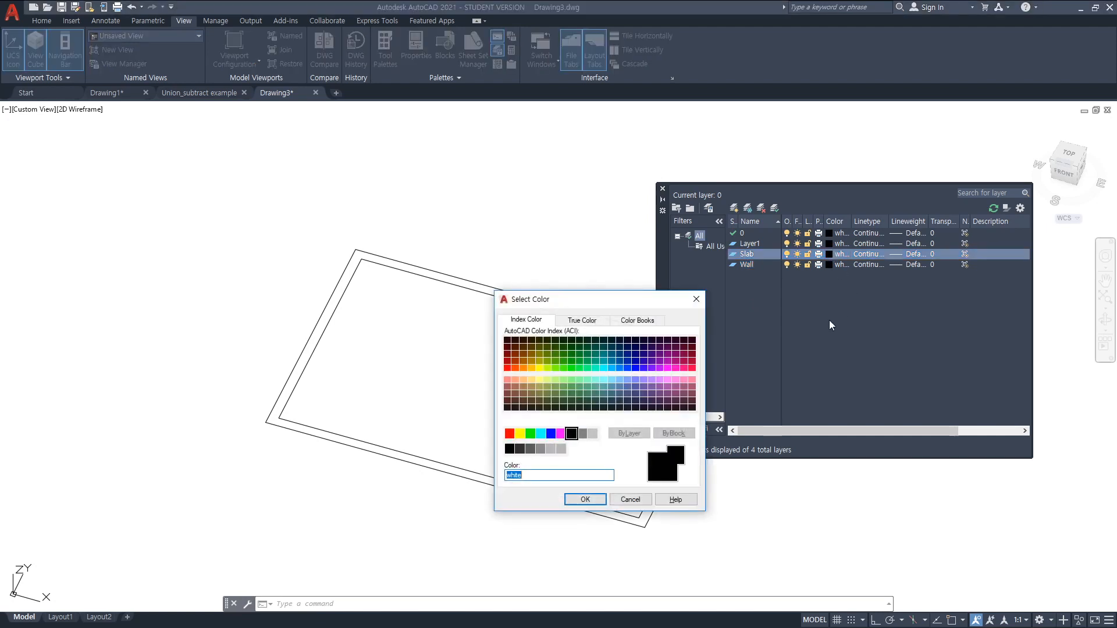
pyautogui.click(643, 368)
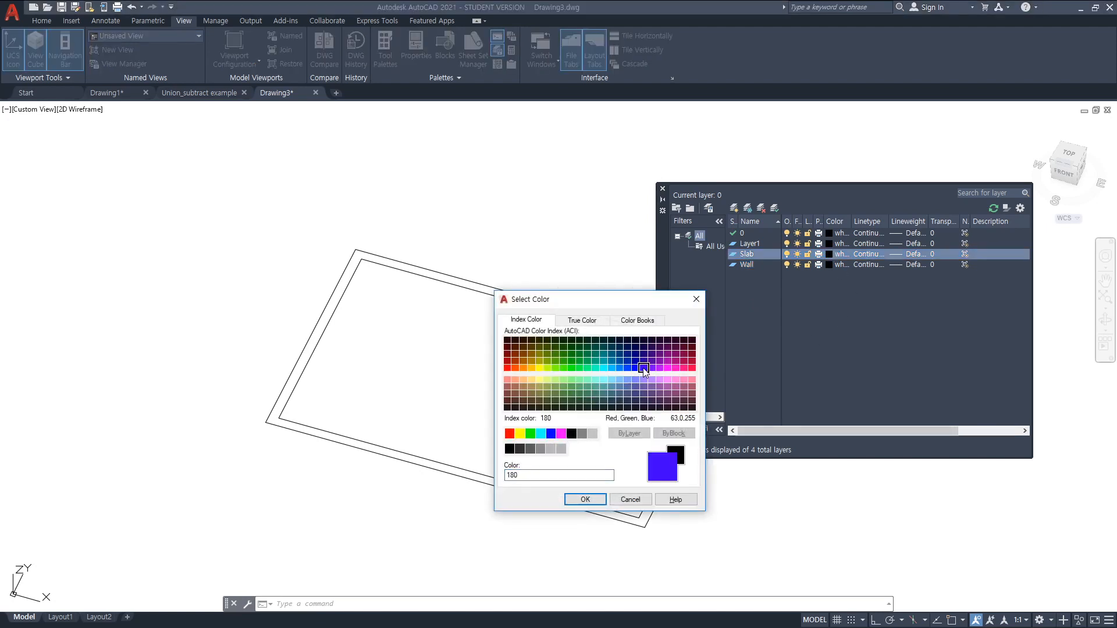
pyautogui.click(600, 501)
pyautogui.click(829, 265)
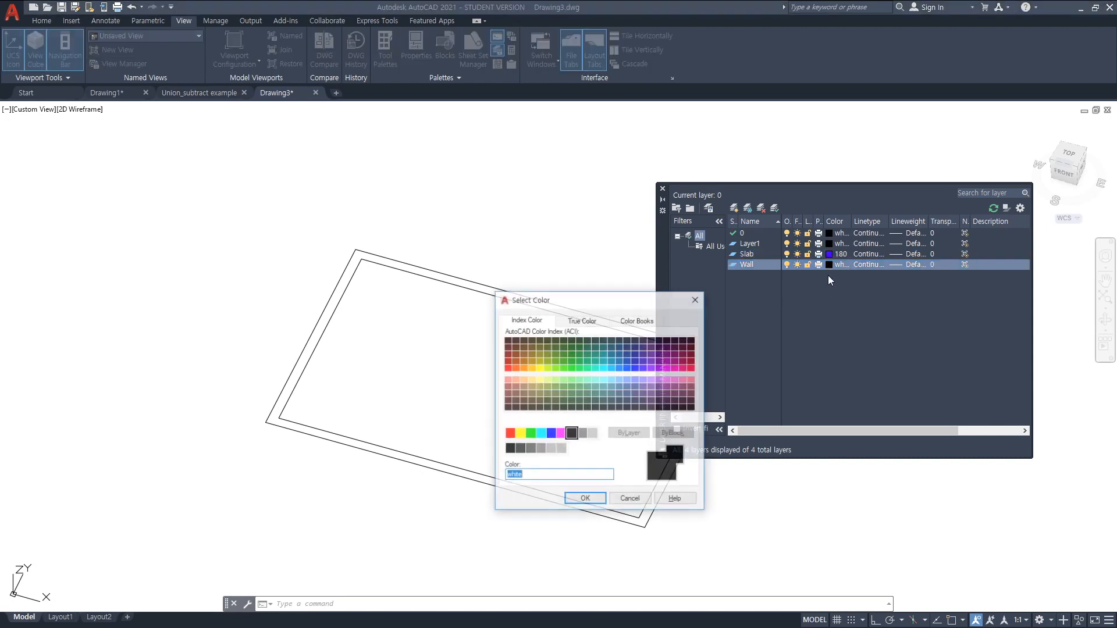
pyautogui.click(621, 368)
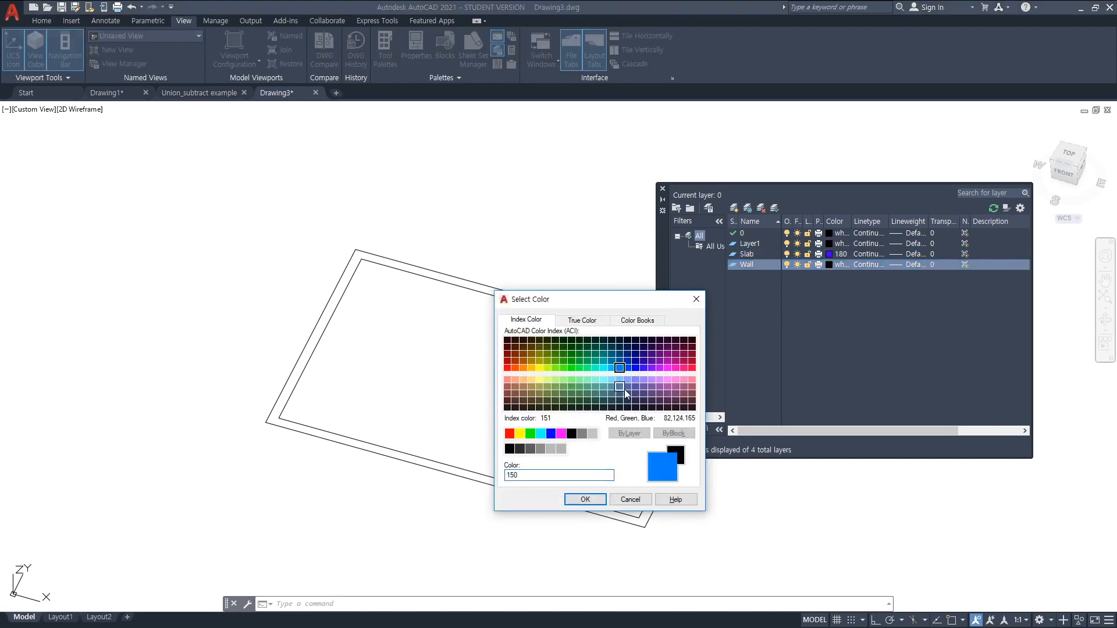
pyautogui.click(585, 500)
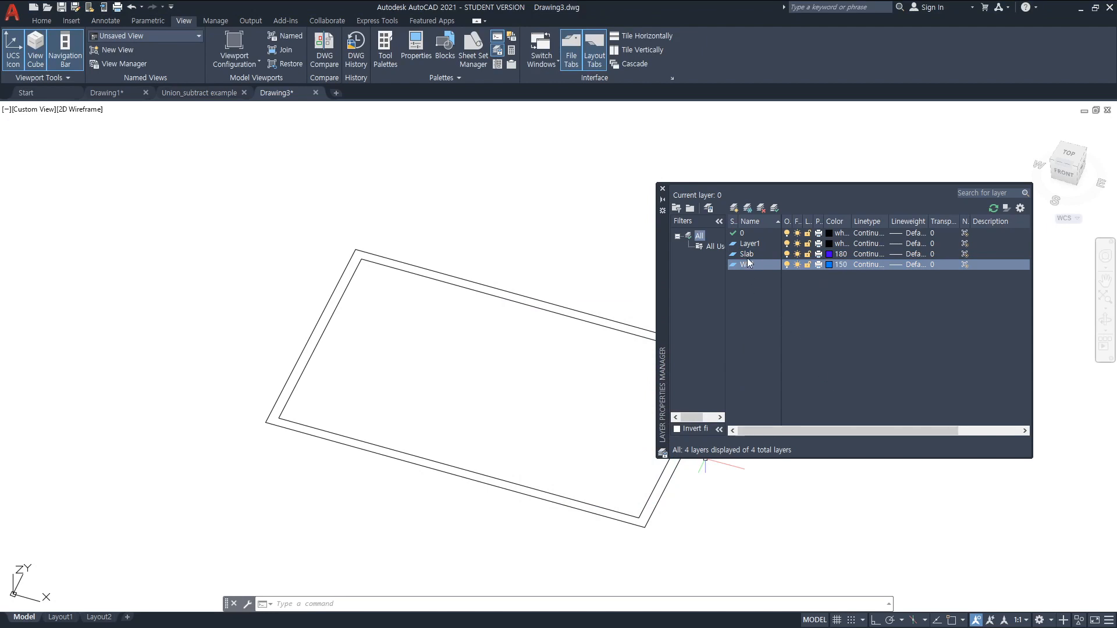
# Rename Layer1 as 2D평면도 and close the layer properties manager
pyautogui.click(755, 245)
pyautogui.click(756, 244)
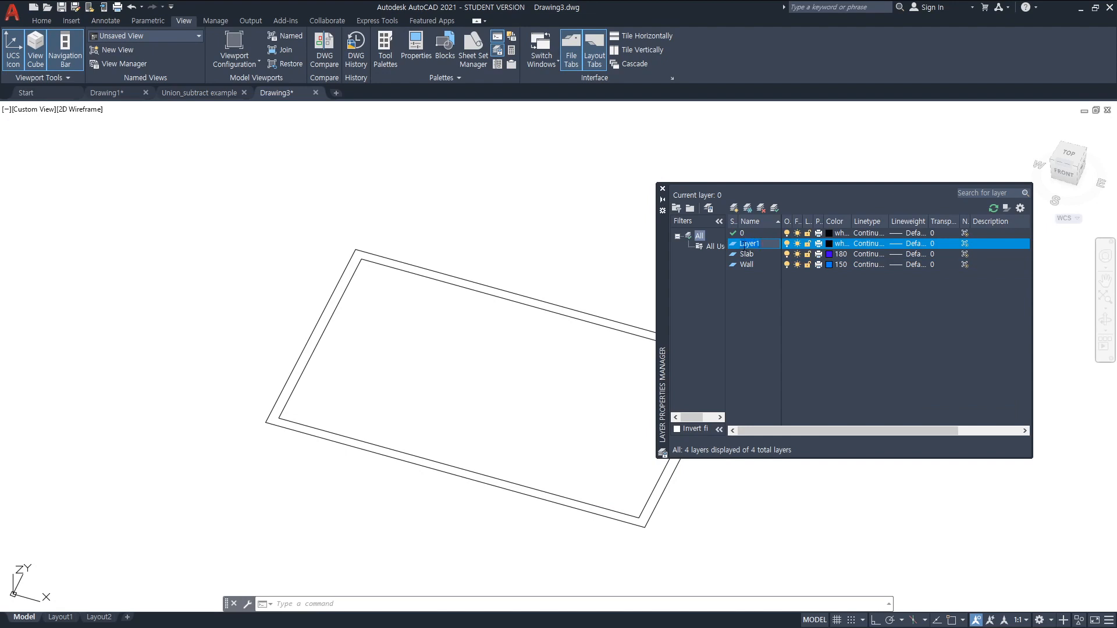
pyautogui.write('2D')
pyautogui.write('평면ㄷ')
pyautogui.write('ㅗ')
pyautogui.press('Return')
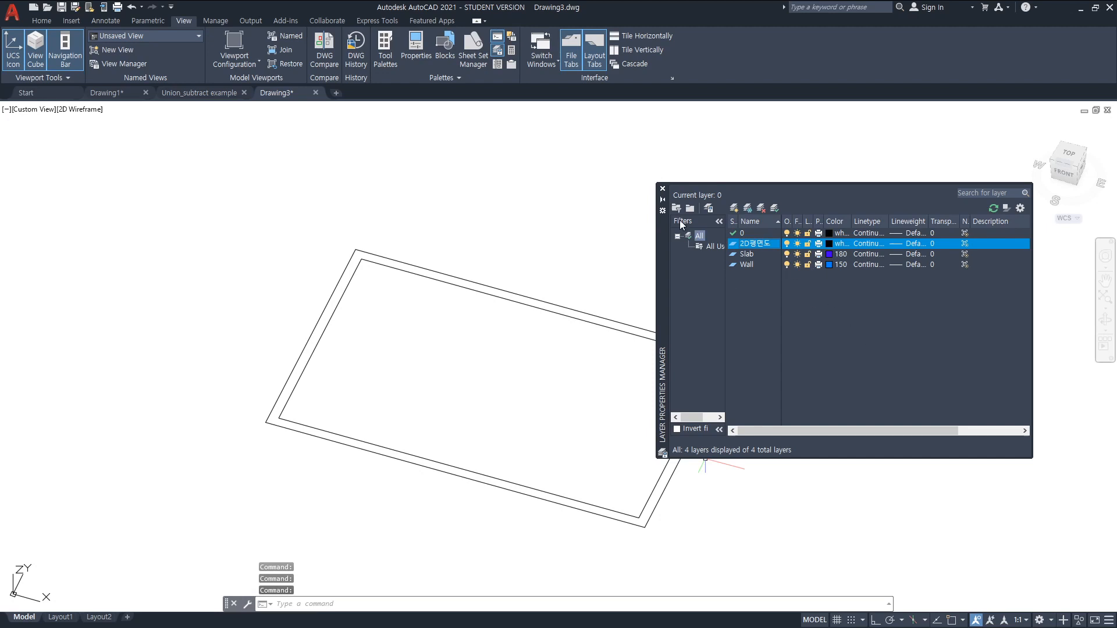
pyautogui.click(662, 188)
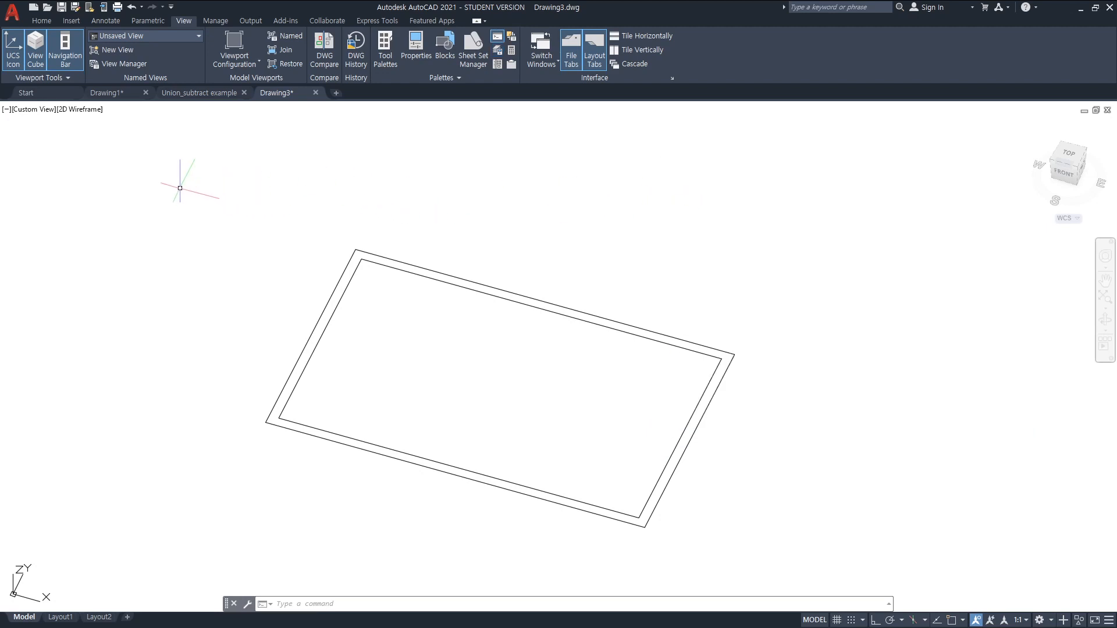
# Assign both rectangles to the 2D평면도 layer and lock that layer
pyautogui.click(181, 187)
pyautogui.click(779, 543)
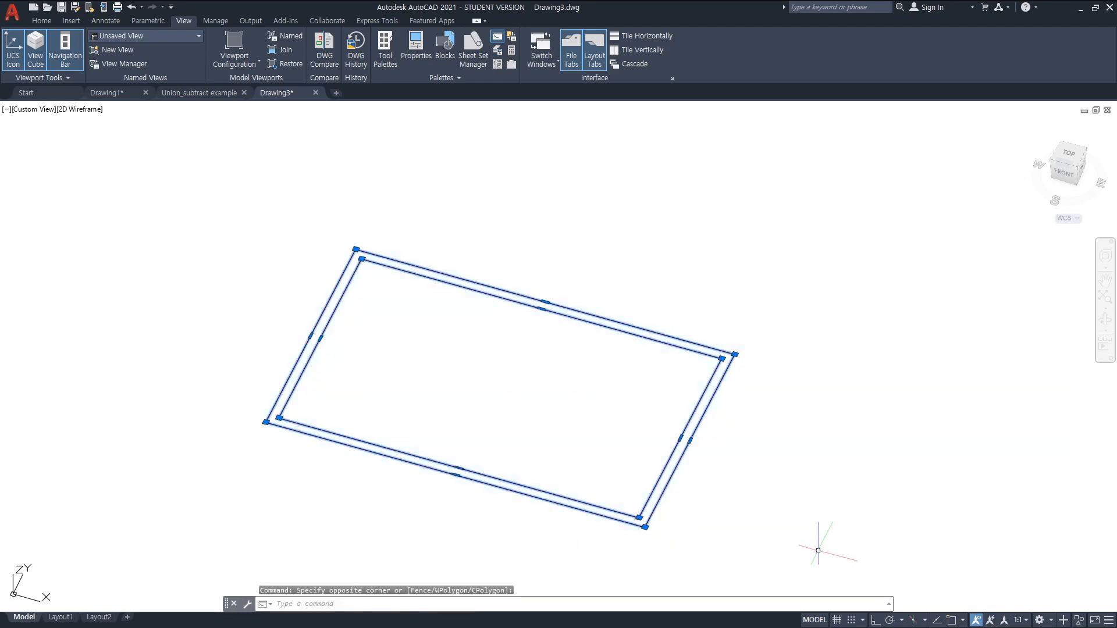
pyautogui.click(42, 21)
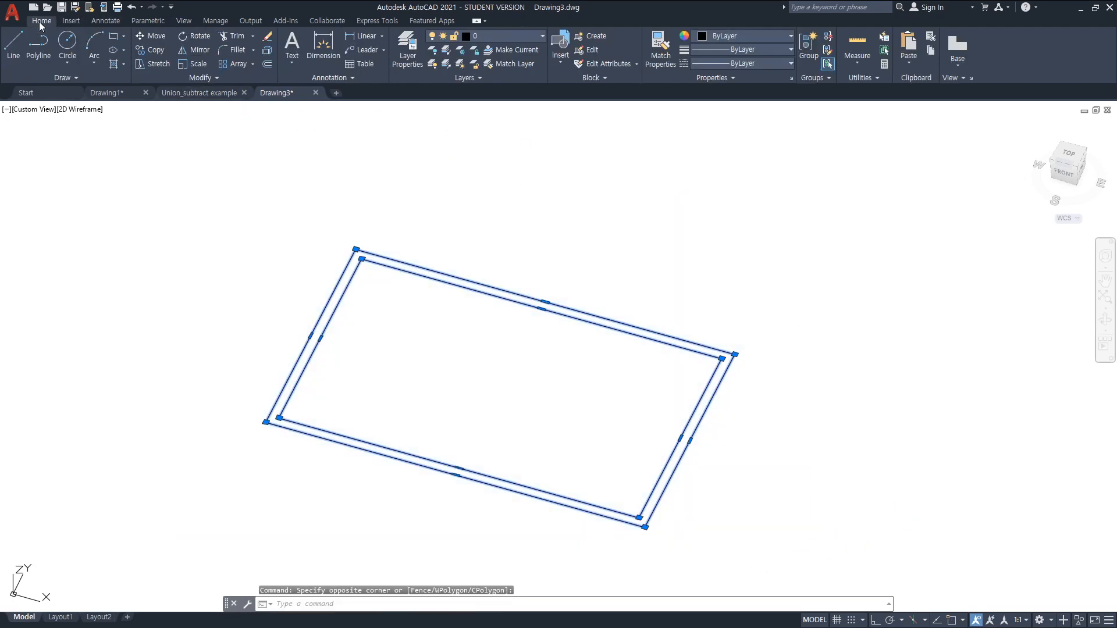
pyautogui.click(542, 38)
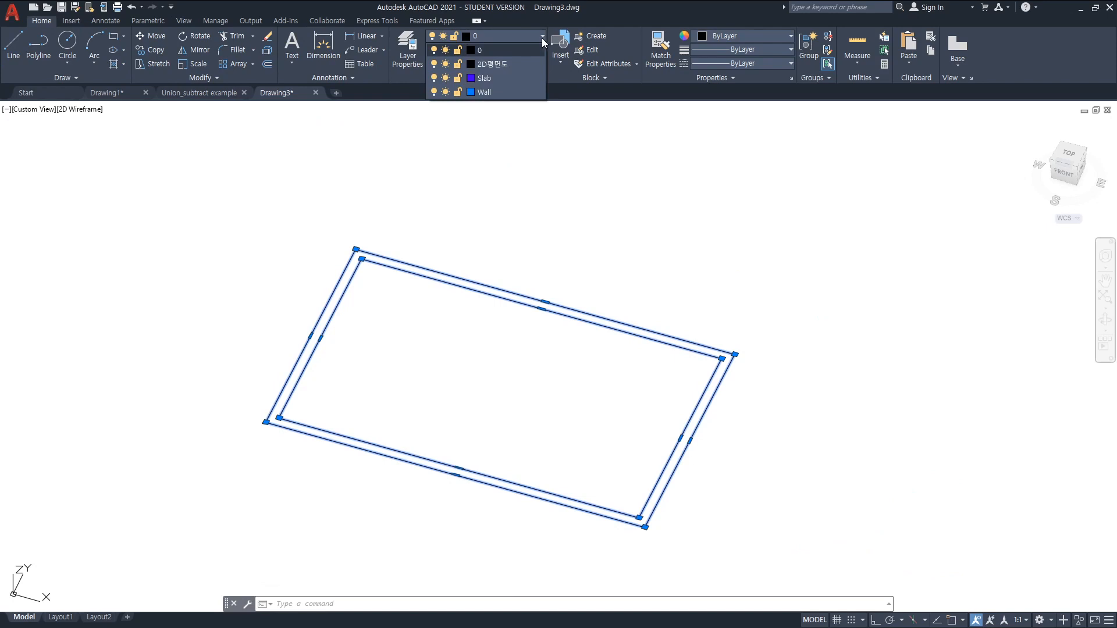
pyautogui.click(505, 65)
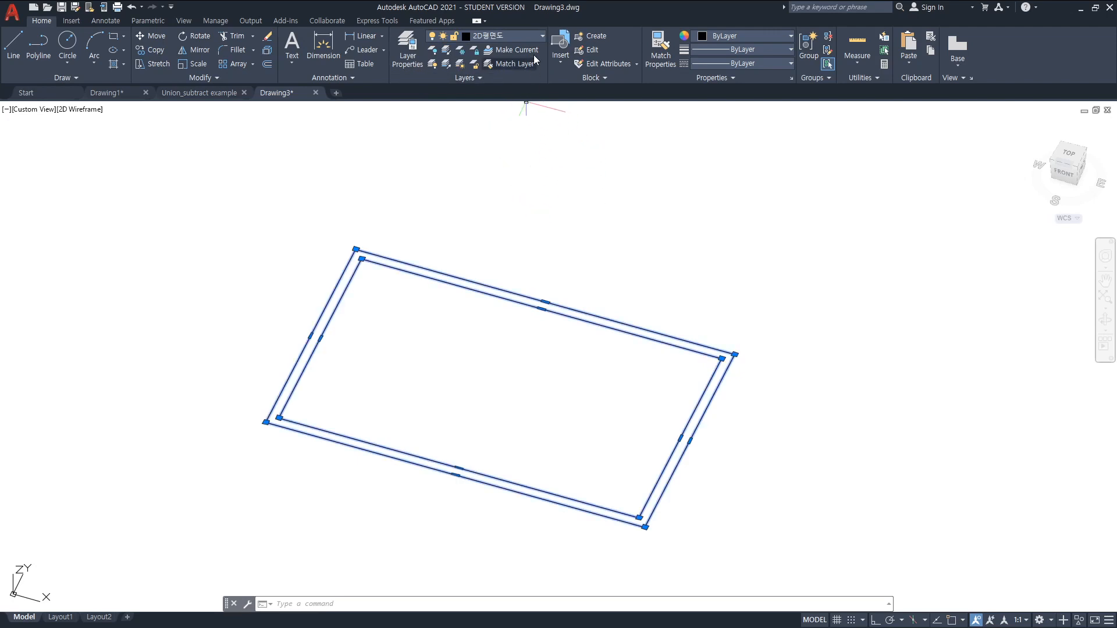
pyautogui.click(543, 36)
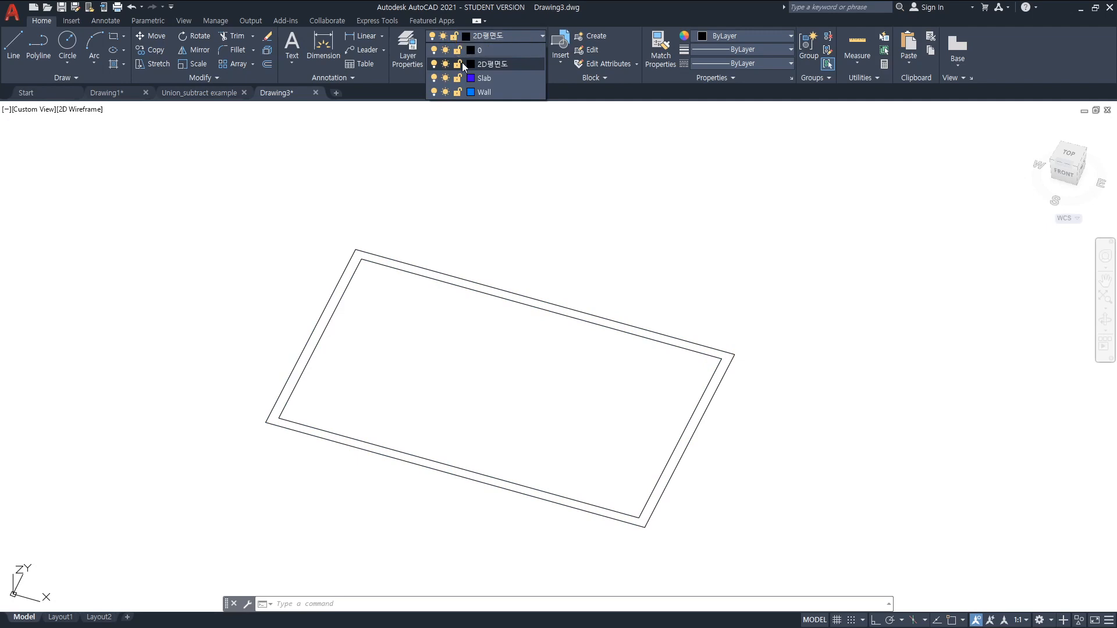
pyautogui.click(459, 64)
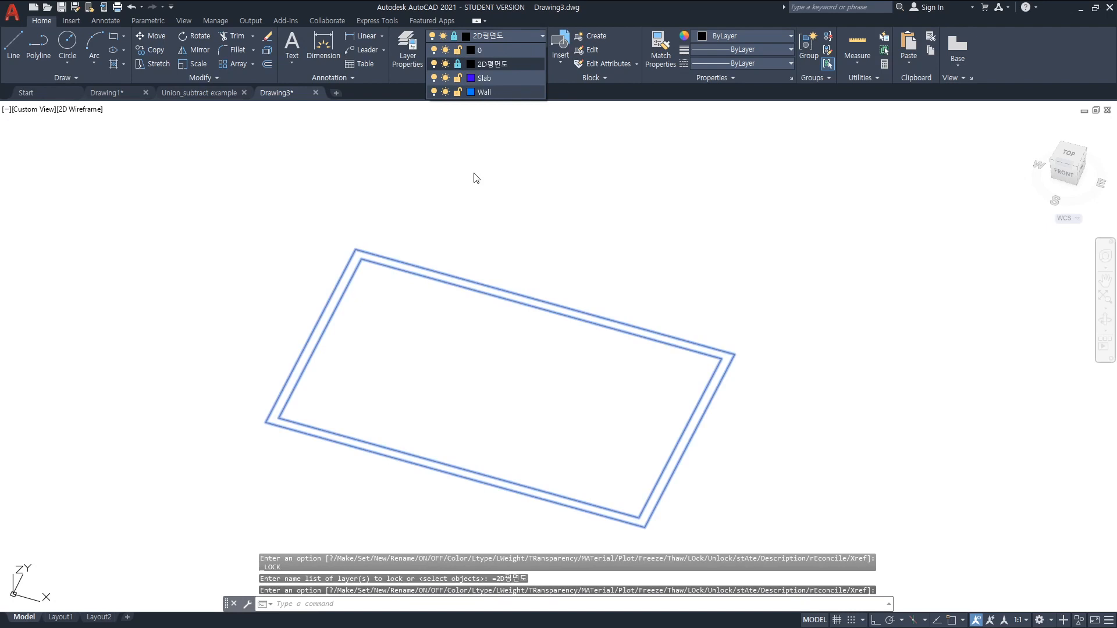
# Clear the selection and try to erase both rectangles on the locked 2D평면도 layer
pyautogui.click(540, 182)
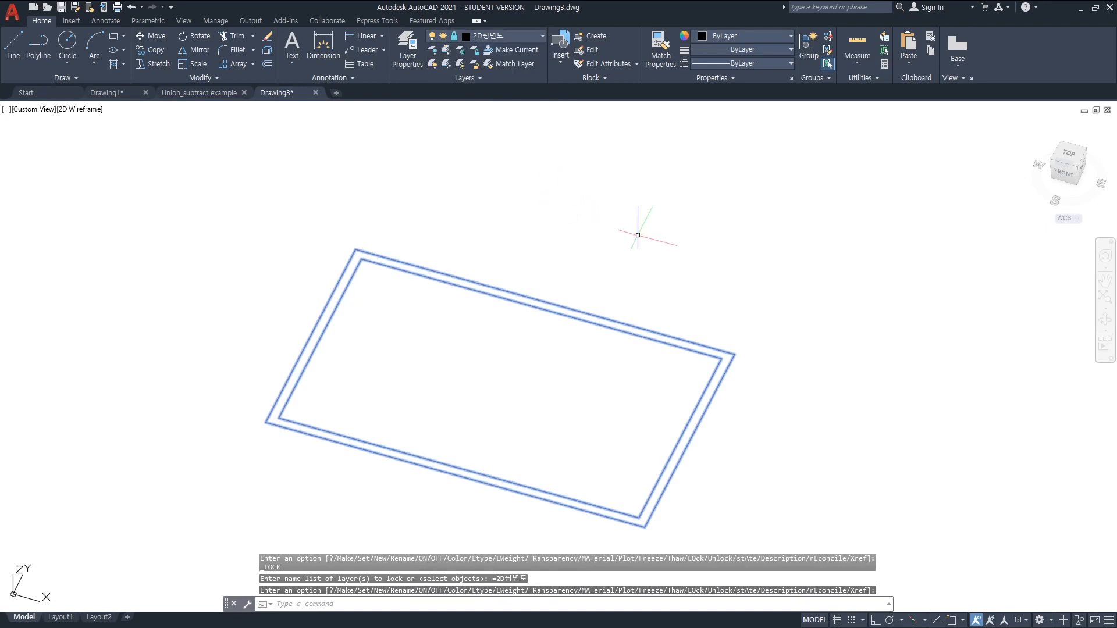
pyautogui.press('Escape')
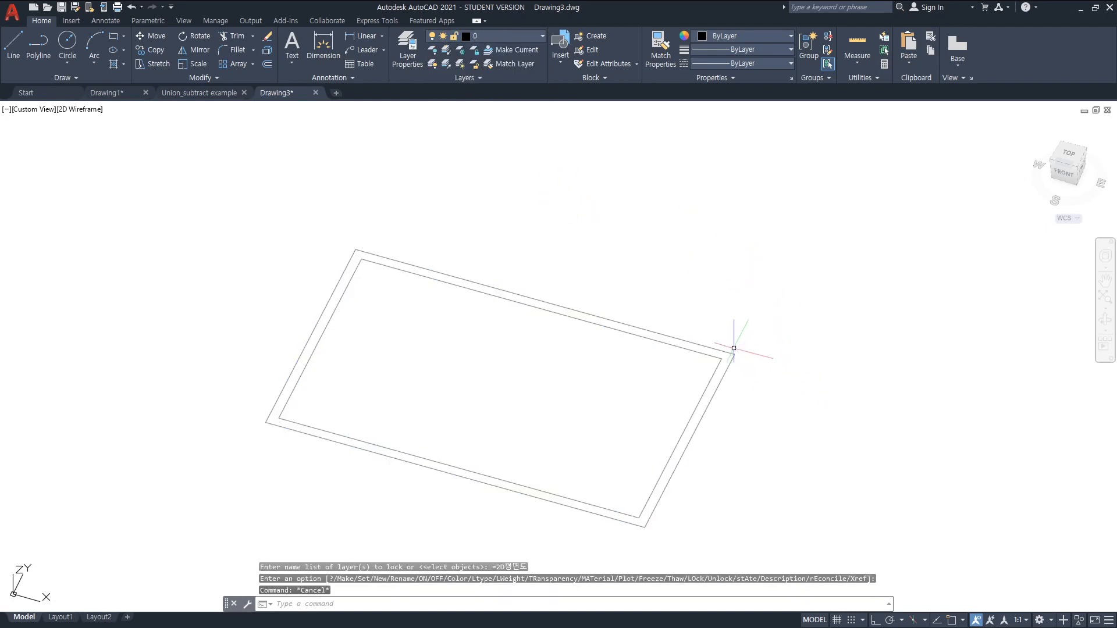
pyautogui.click(249, 230)
pyautogui.click(750, 471)
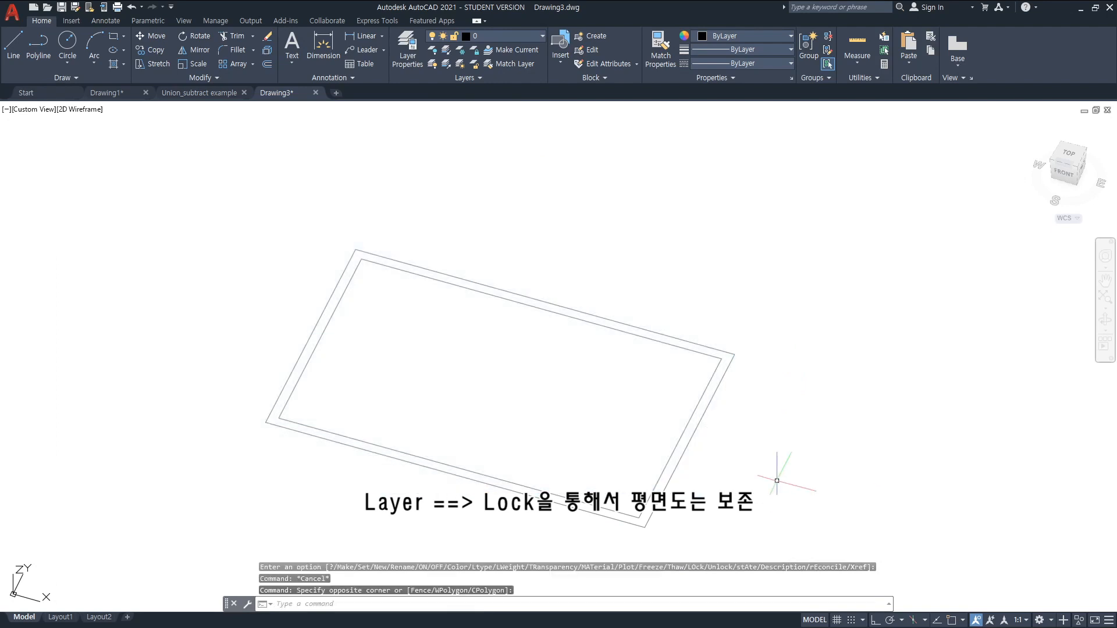
pyautogui.click(766, 500)
pyautogui.click(578, 354)
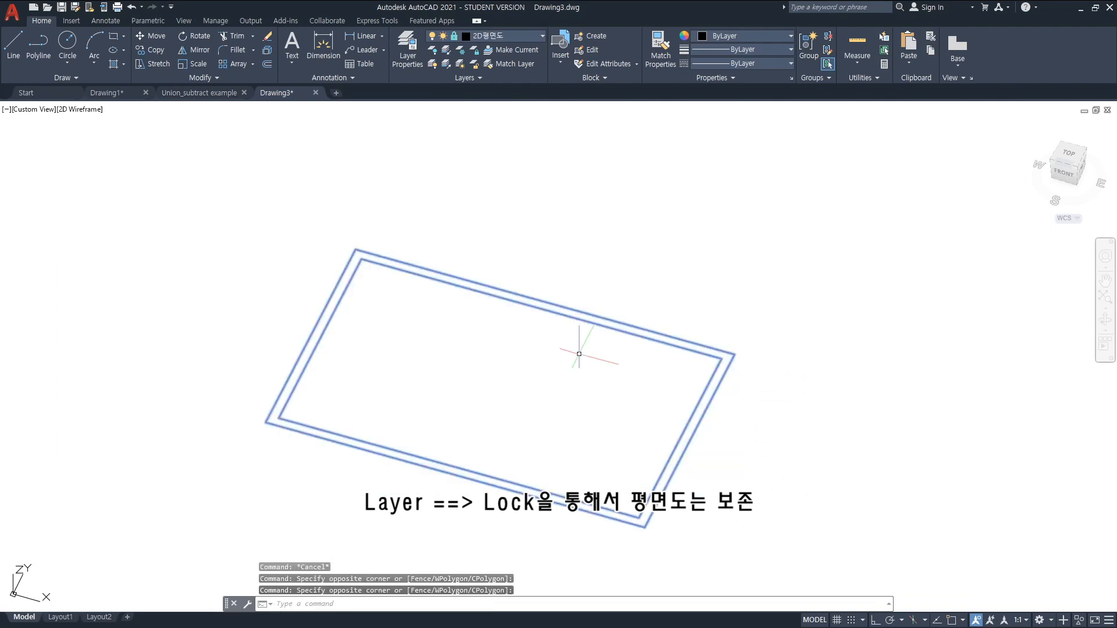
pyautogui.press('Delete')
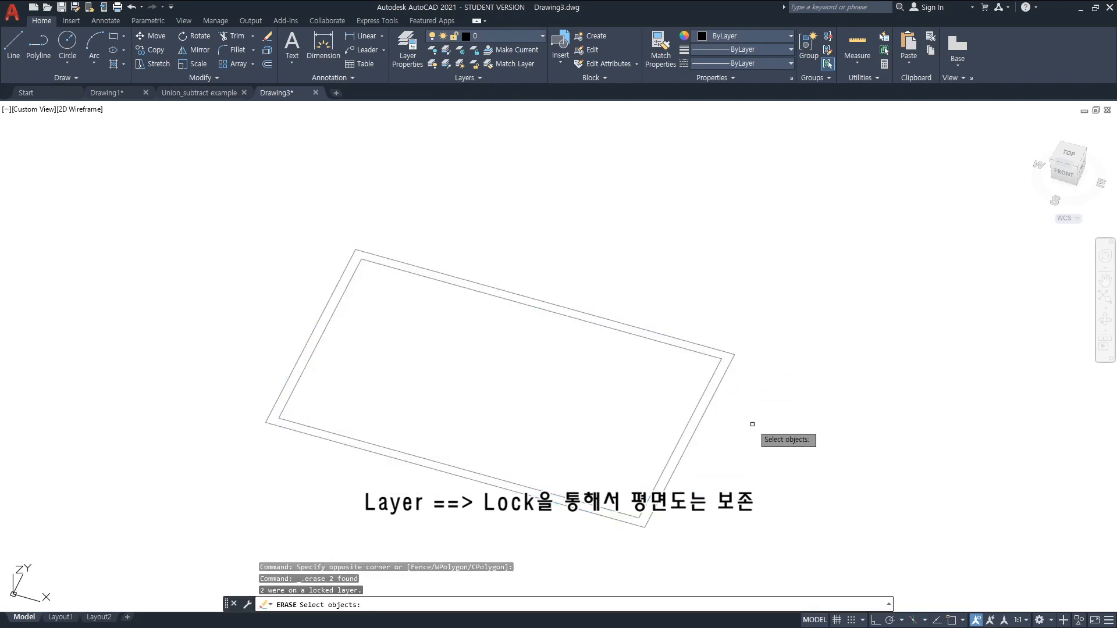
pyautogui.press('Escape')
# Select the outer and inner rectangles one at a time, and try to erase the outer one from the locked layer
pyautogui.click(718, 386)
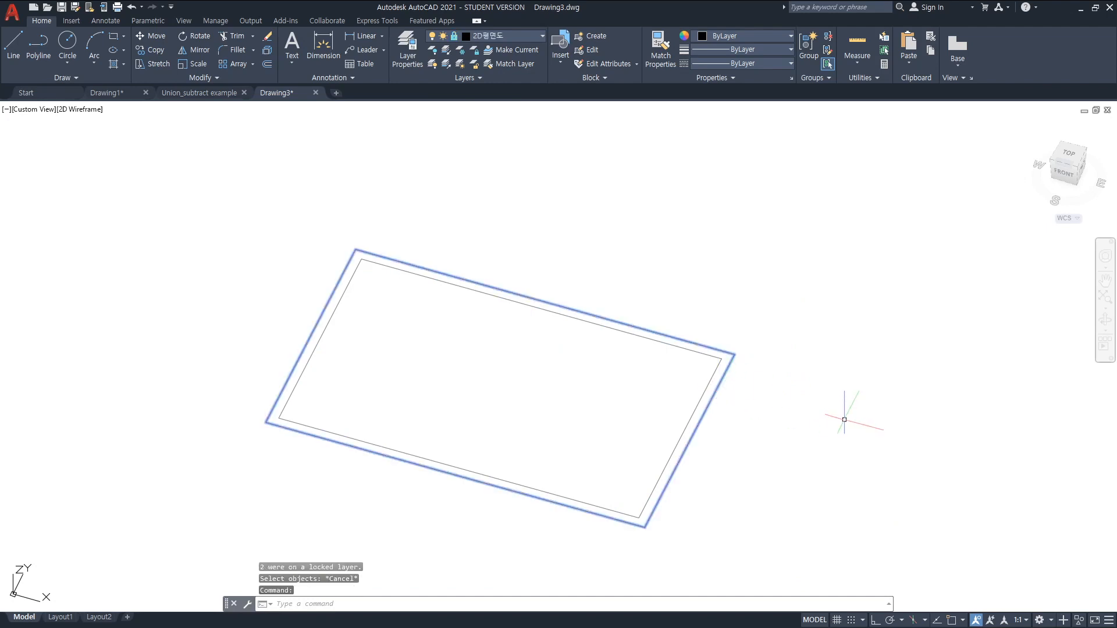
pyautogui.press('Escape')
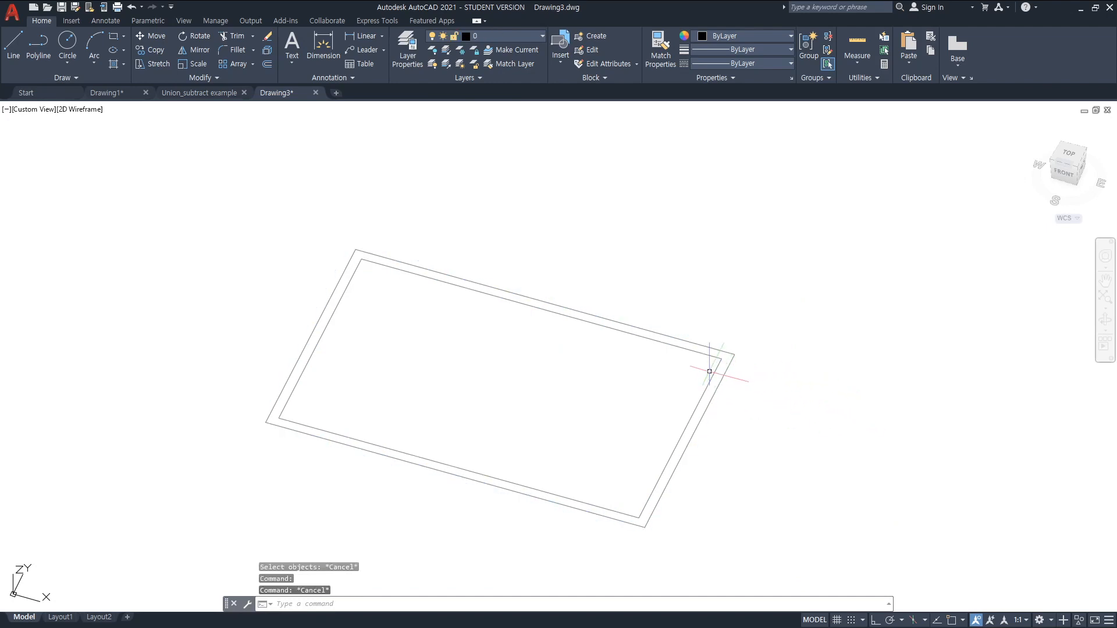
pyautogui.click(705, 387)
pyautogui.click(707, 389)
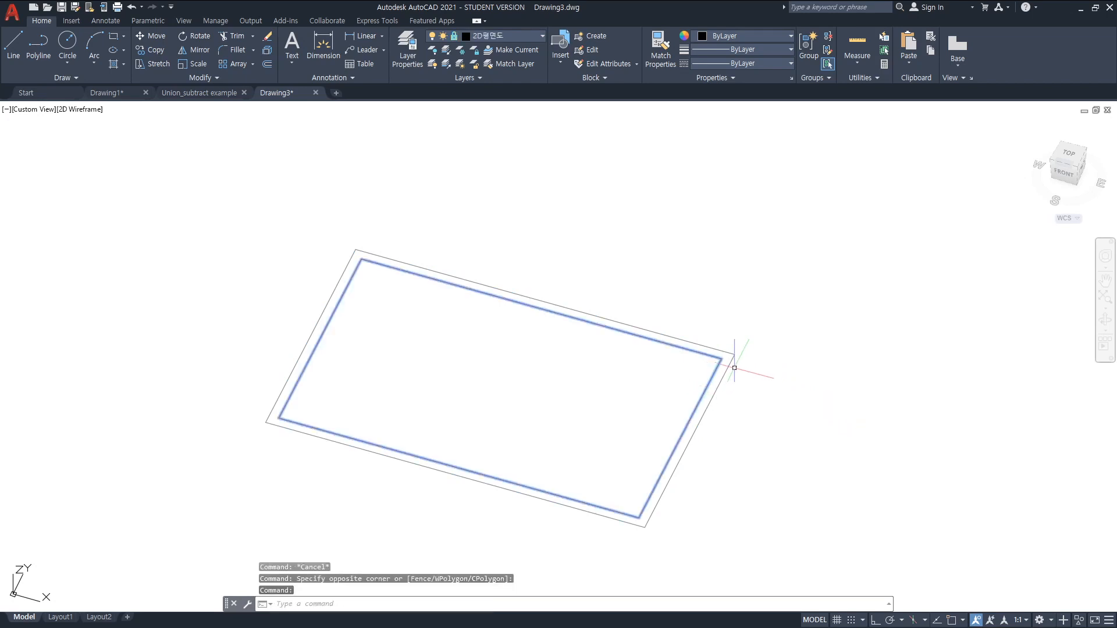
pyautogui.press('Escape')
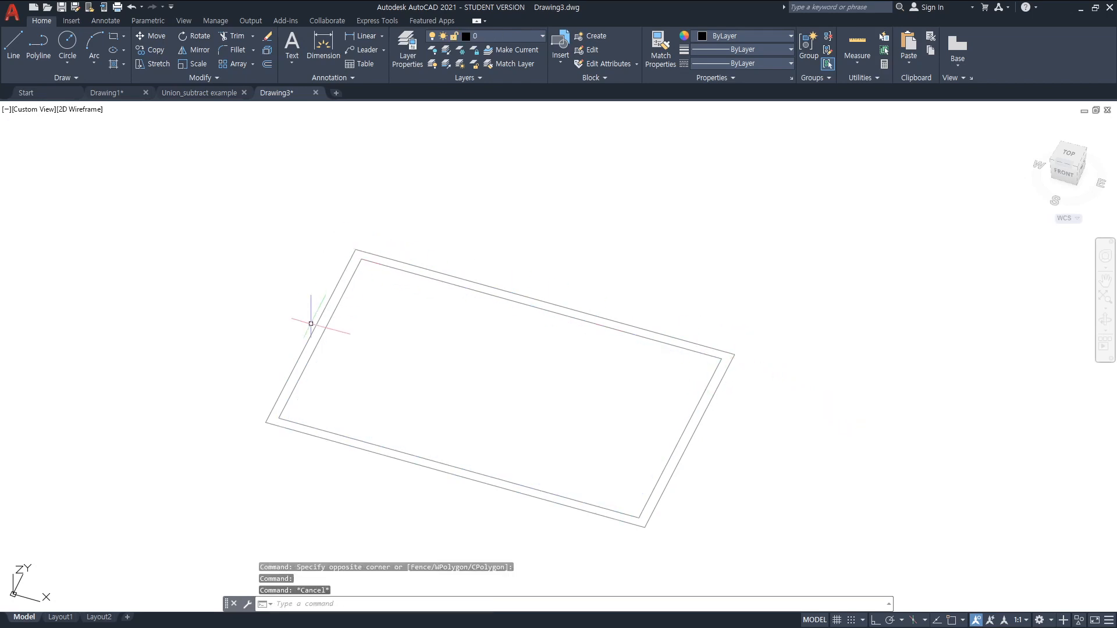
pyautogui.click(702, 418)
pyautogui.press('Delete')
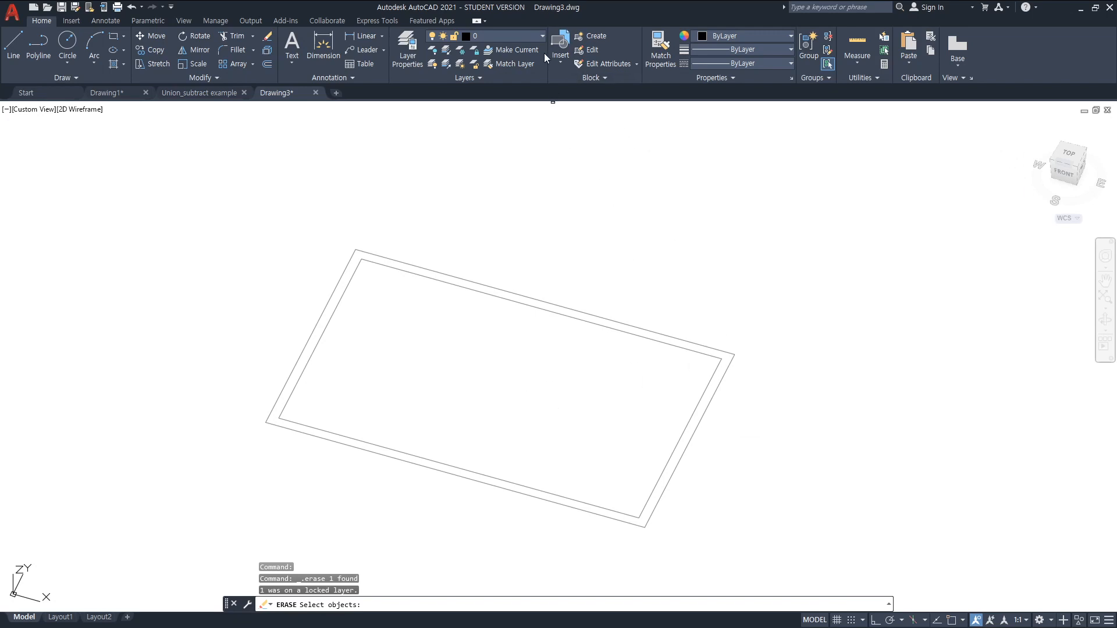
# Make Slab the current layer and leave the Erase command
pyautogui.click(539, 36)
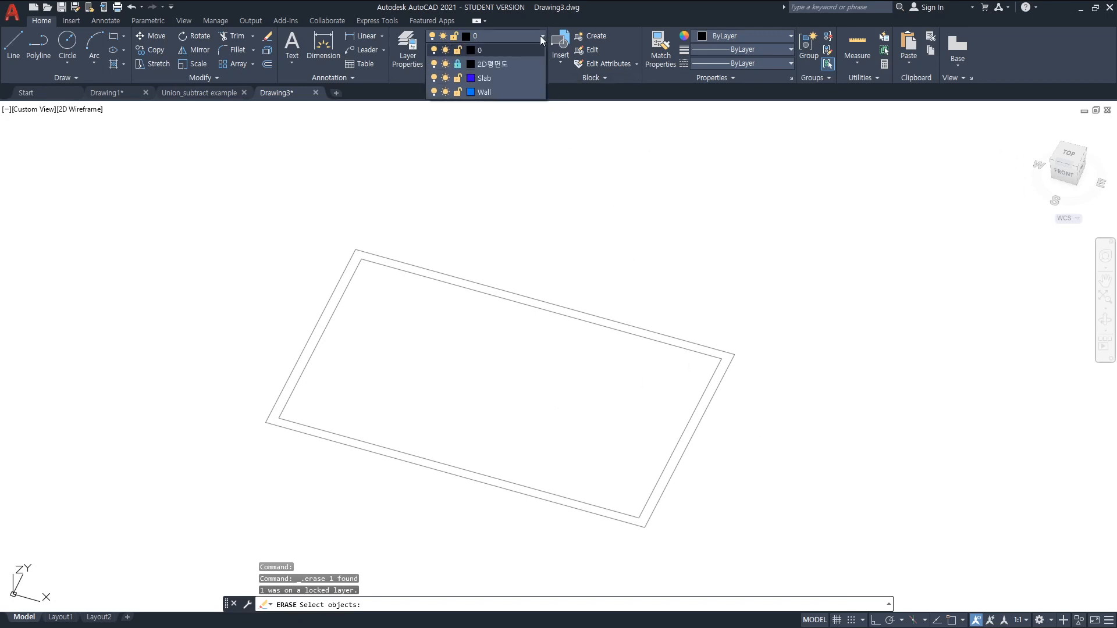
pyautogui.click(497, 78)
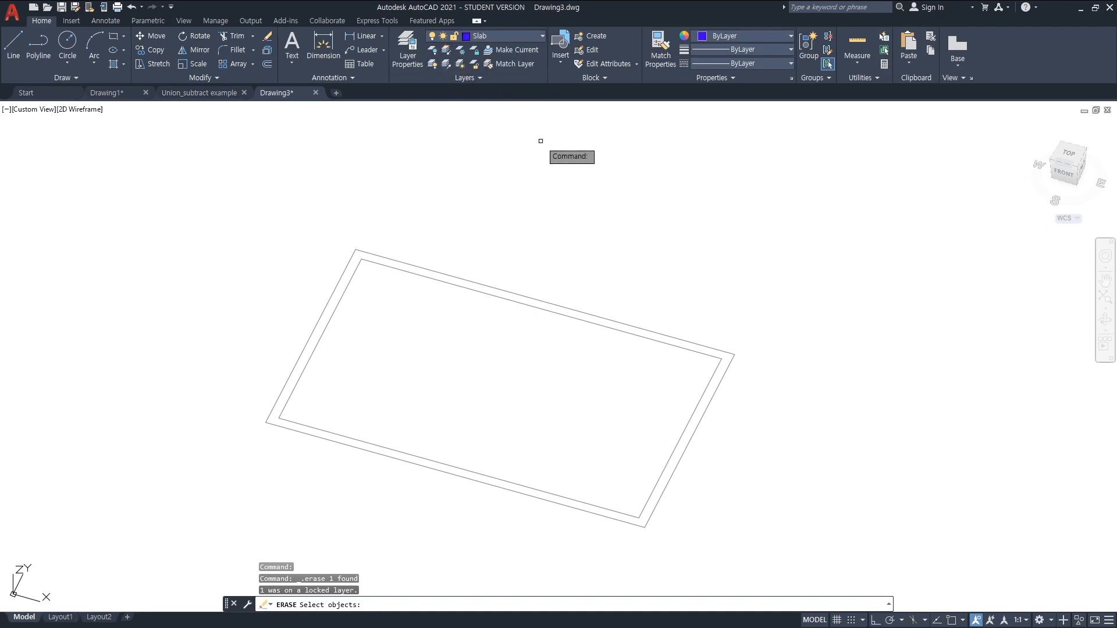
pyautogui.click(698, 245)
pyautogui.click(600, 158)
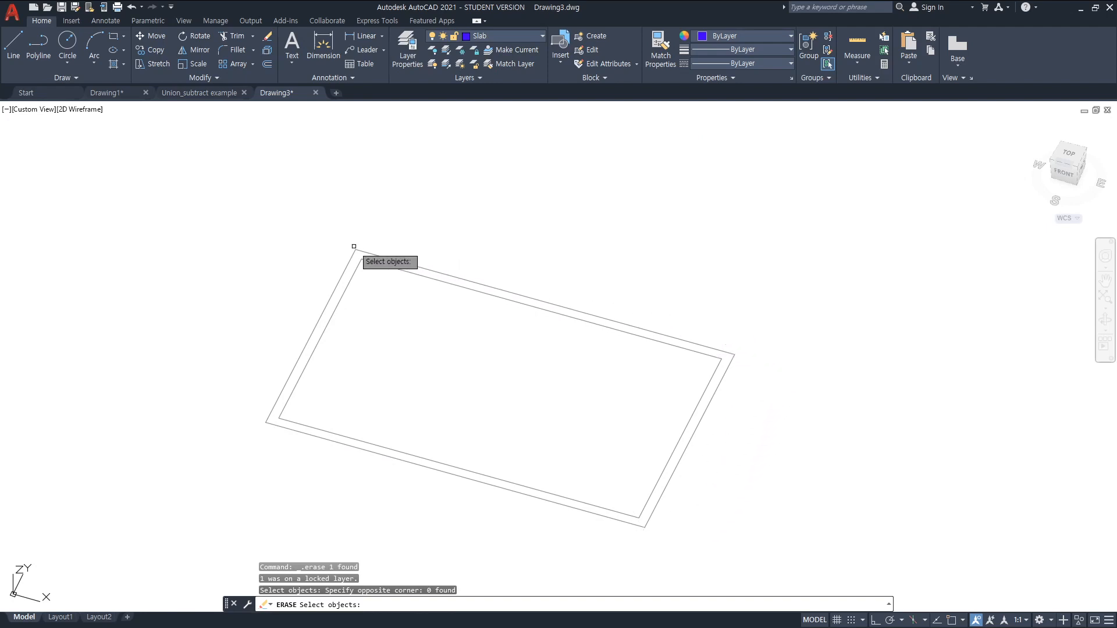
pyautogui.press('Escape')
pyautogui.press('Escape')
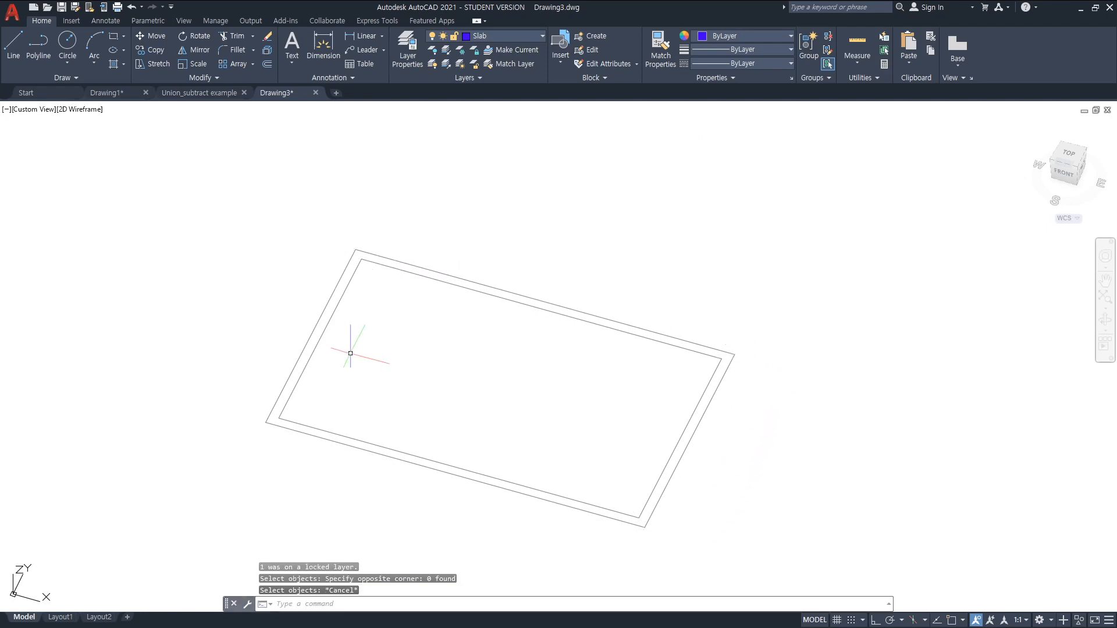
# With object snap on, trace the floor plan's outer outline with a rectangle between opposite corners on the Slab layer
pyautogui.write('rec')
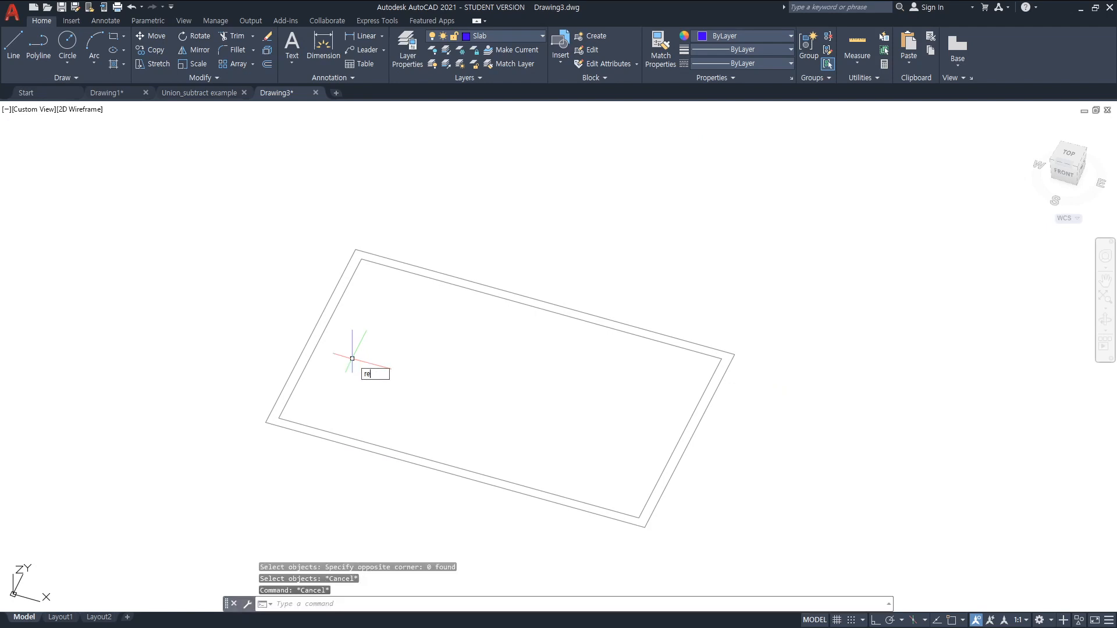
pyautogui.press('Return')
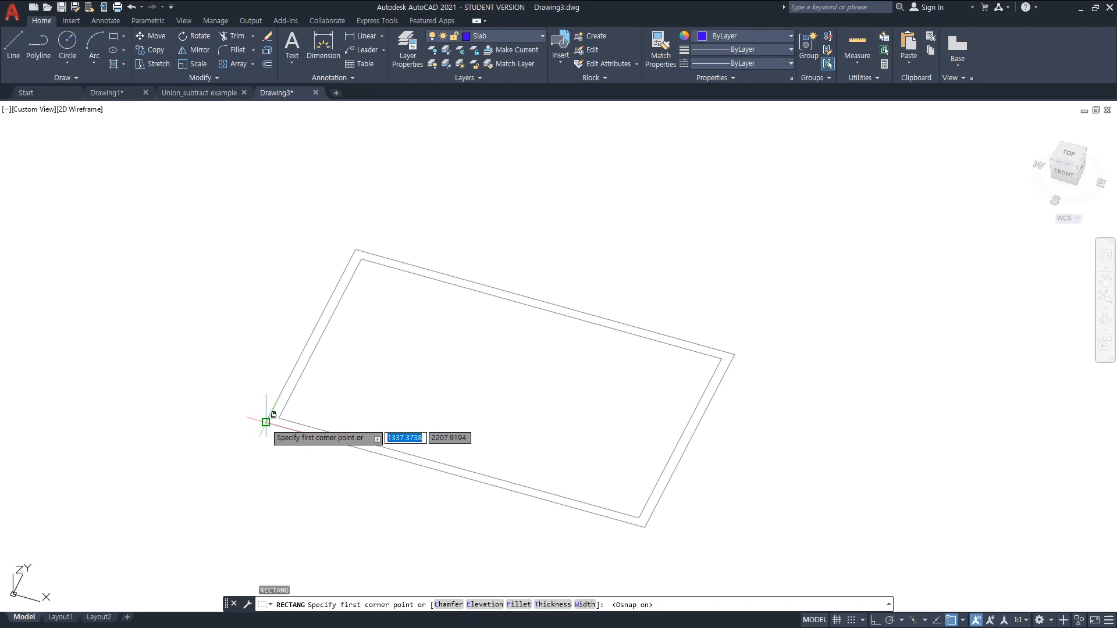
pyautogui.click(266, 421)
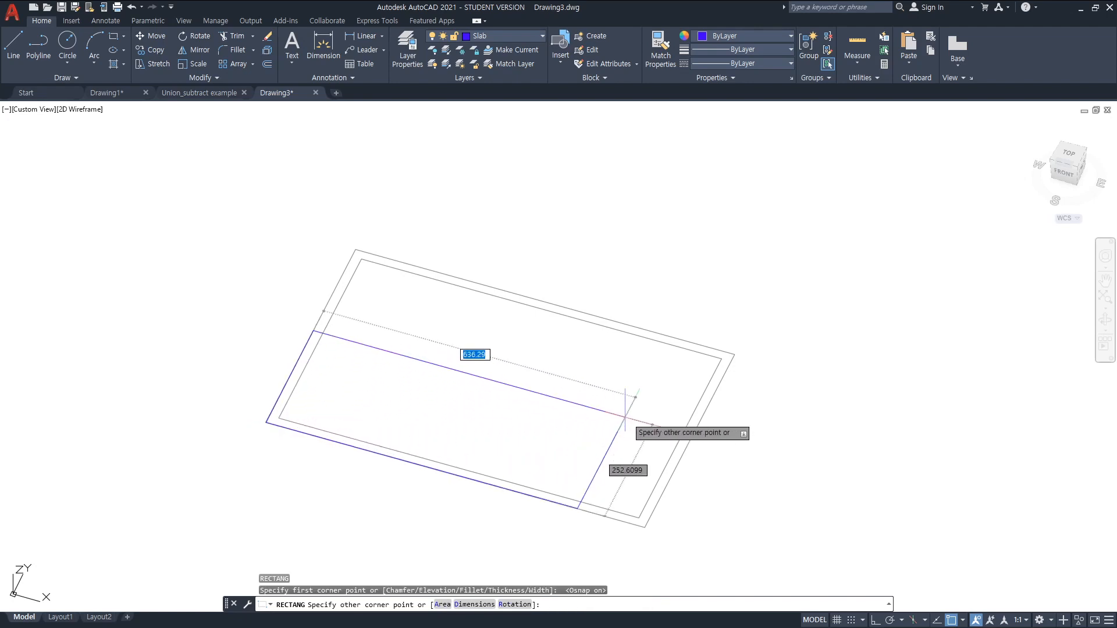
pyautogui.click(734, 355)
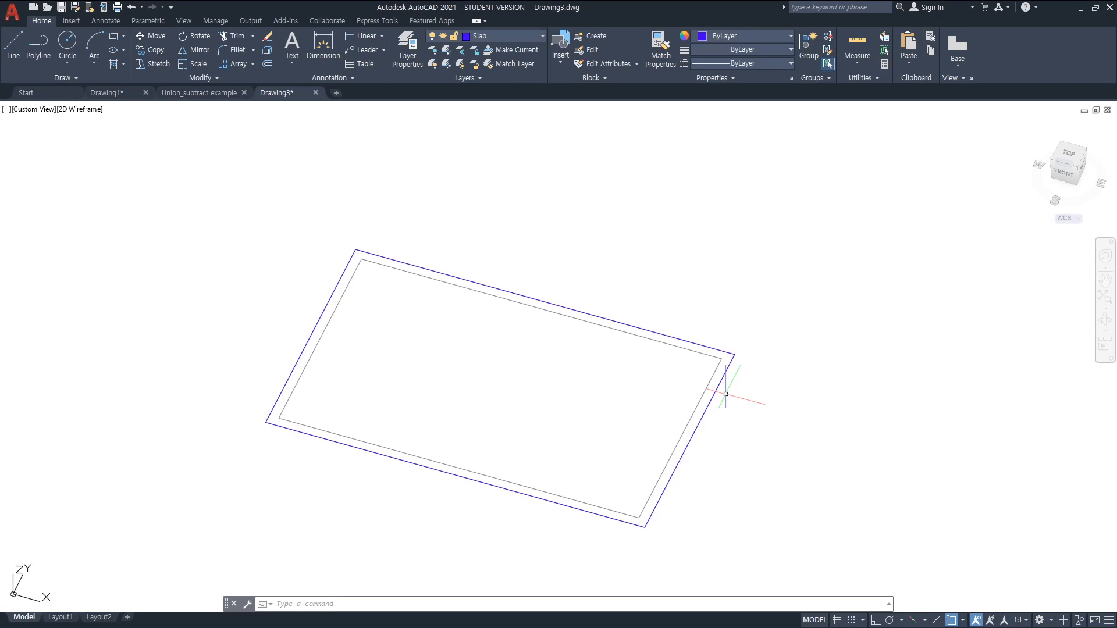
# Extrude the Slab rectangle to a height of 30
pyautogui.write('EXTRude')
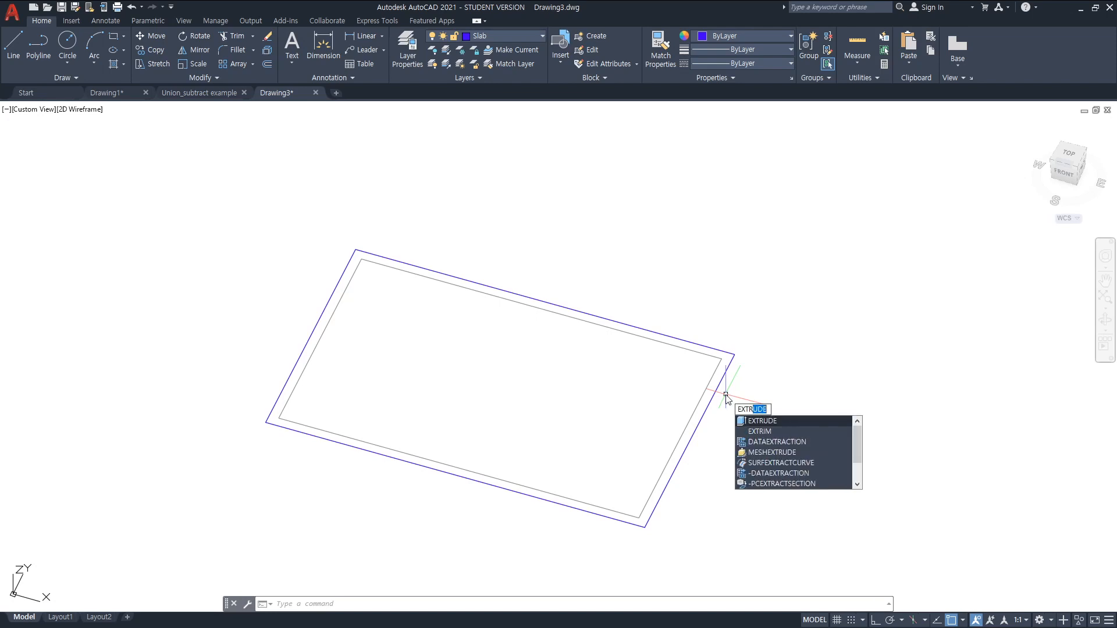
pyautogui.press('Return')
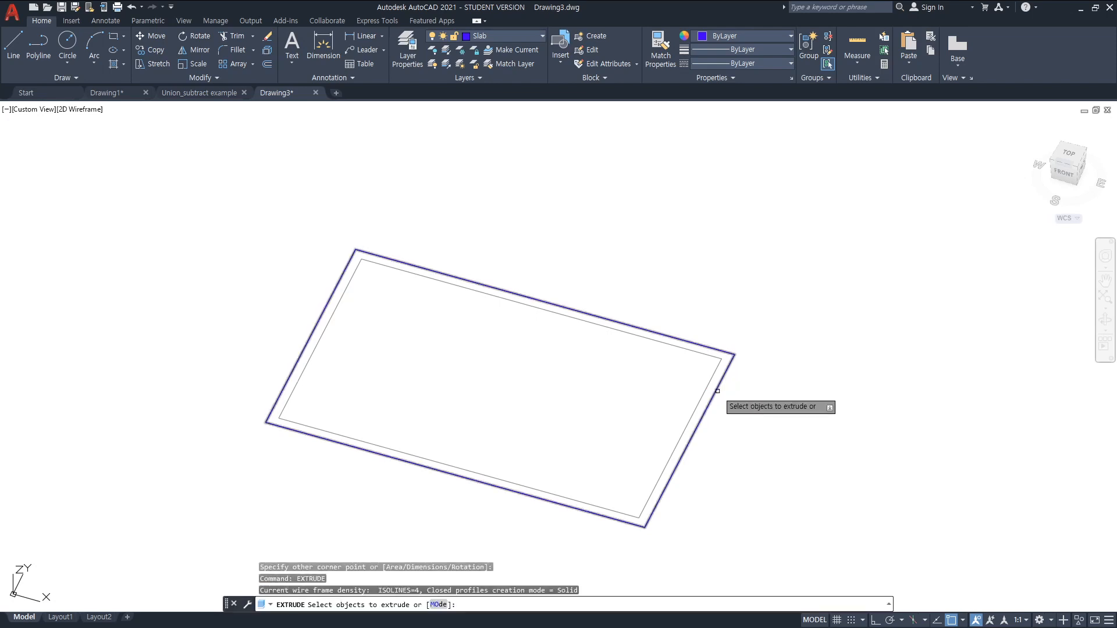
pyautogui.click(716, 391)
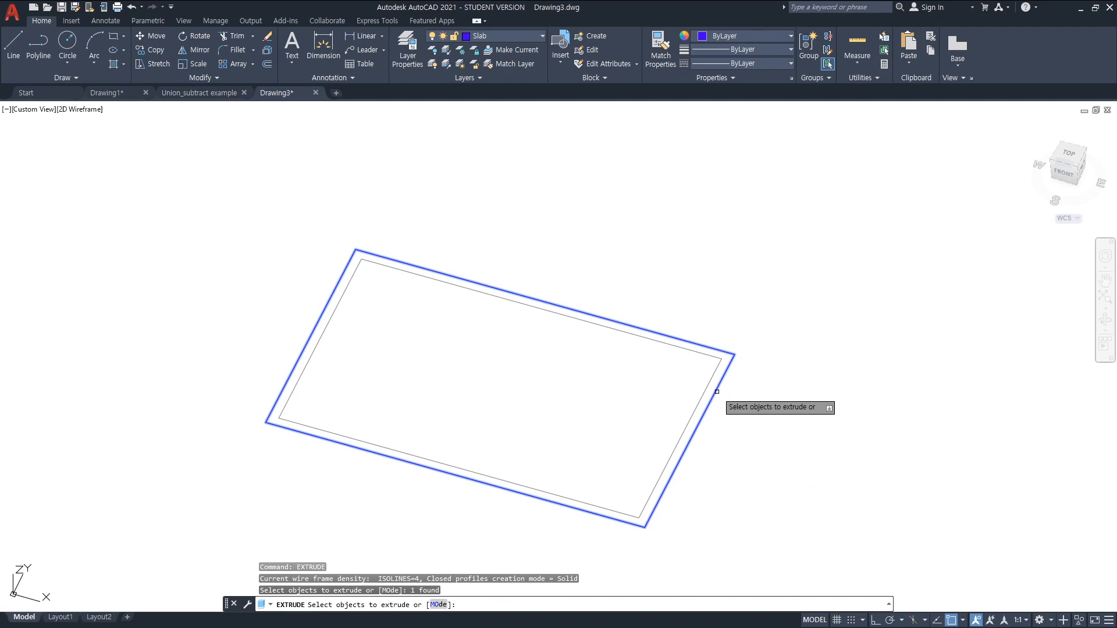
pyautogui.press('Return')
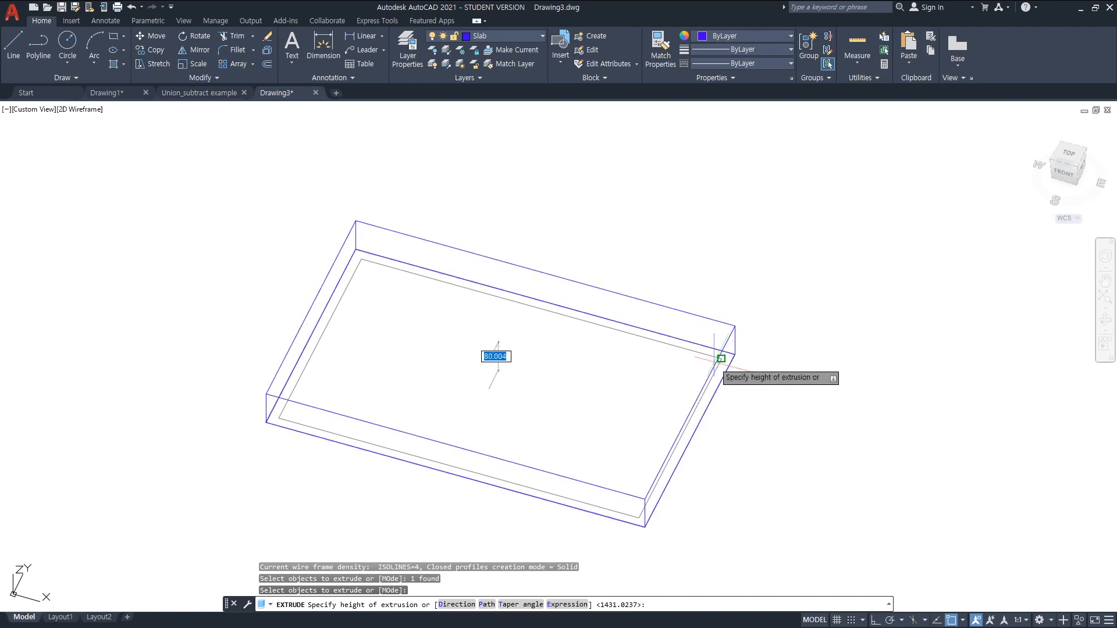
pyautogui.write('30')
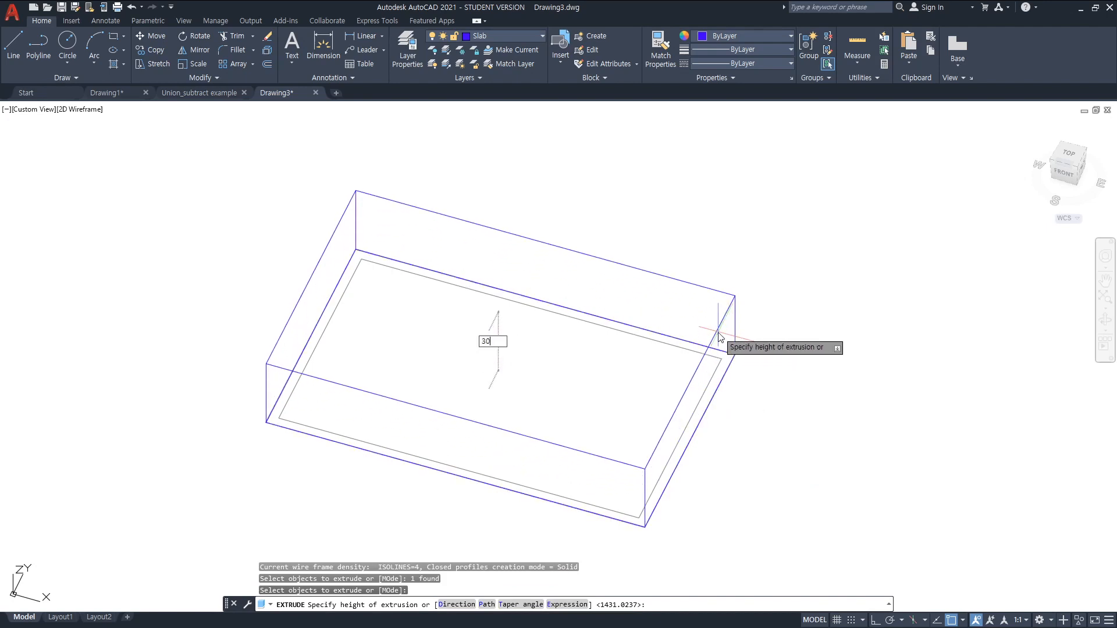
pyautogui.press('Return')
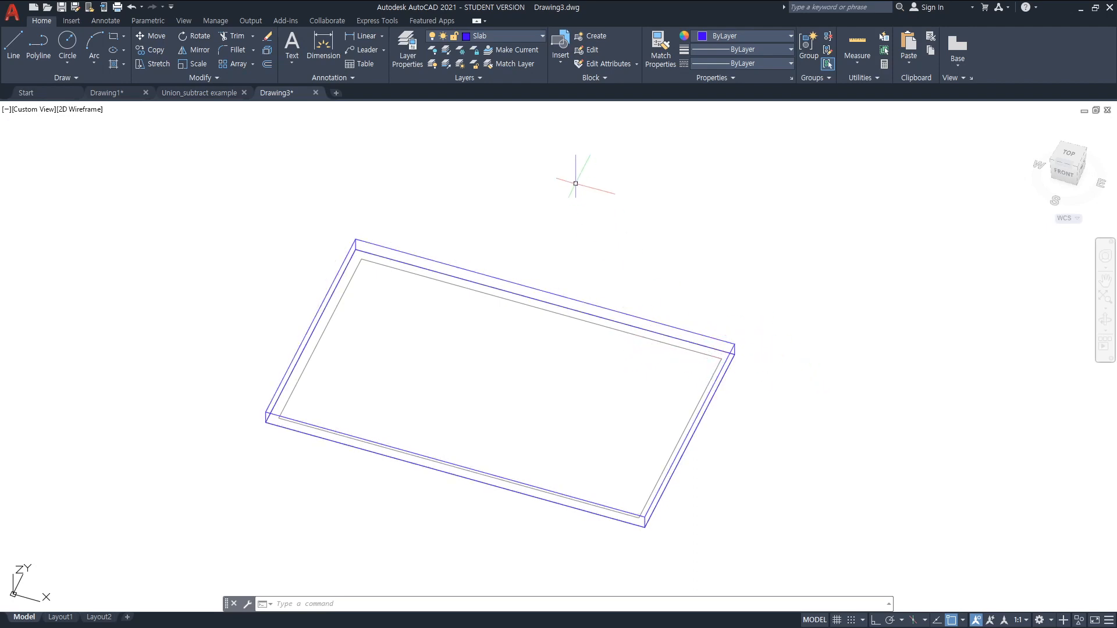
# Turn off the Slab layer and make Wall the current layer
pyautogui.click(542, 35)
pyautogui.click(433, 77)
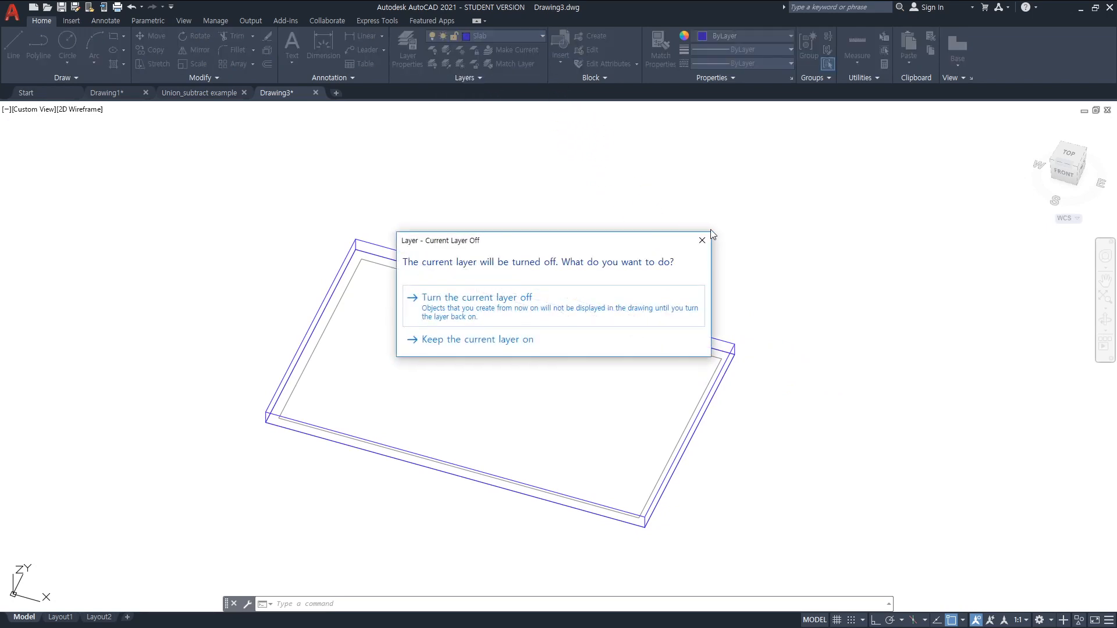
pyautogui.click(493, 307)
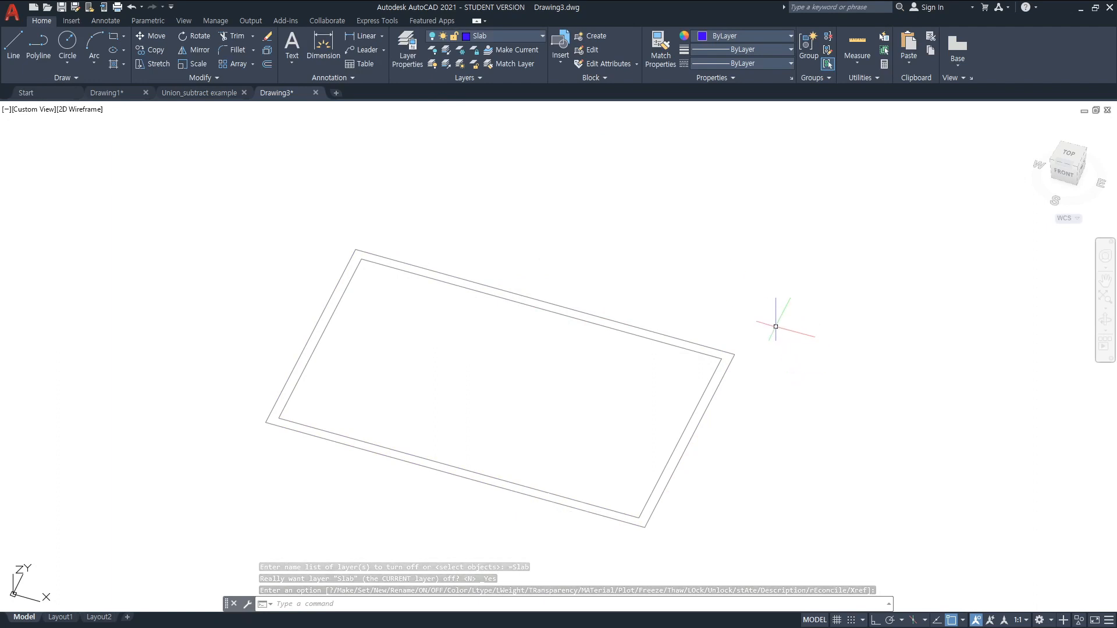
pyautogui.click(528, 37)
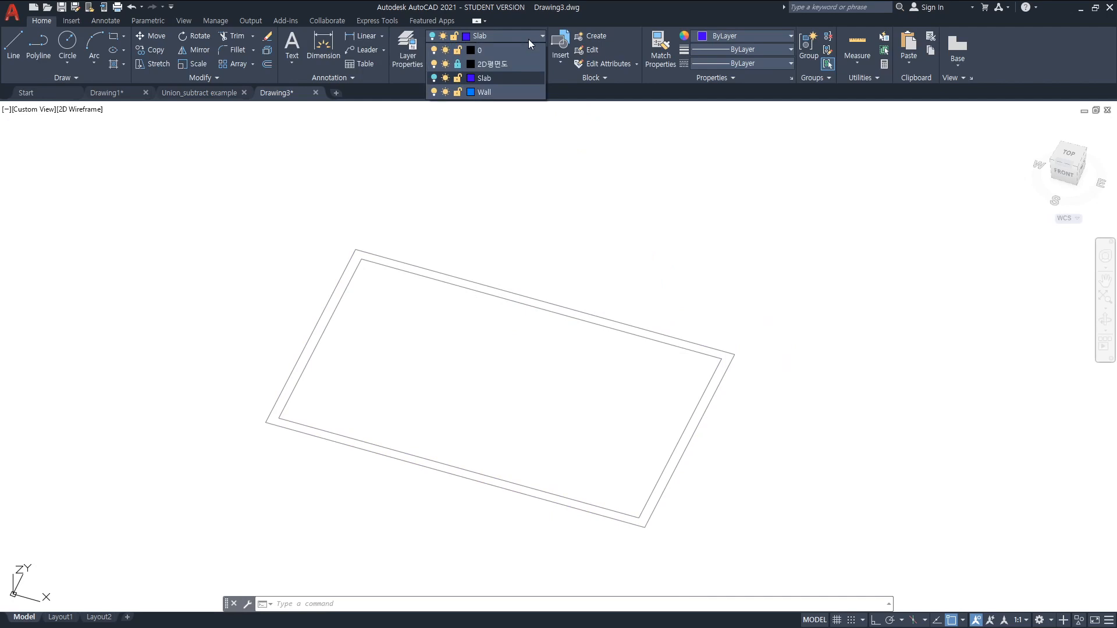
pyautogui.click(483, 92)
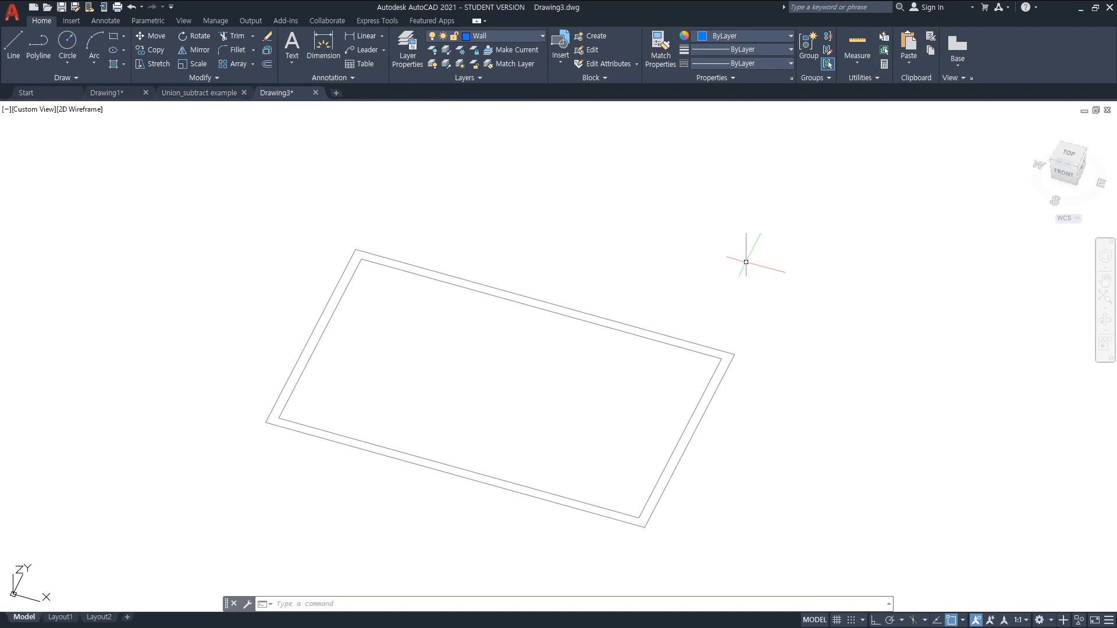
# Trace the floor plan's outer and inner outlines with two corner-to-corner rectangles on the Wall layer
pyautogui.write('ec')
pyautogui.press('Return')
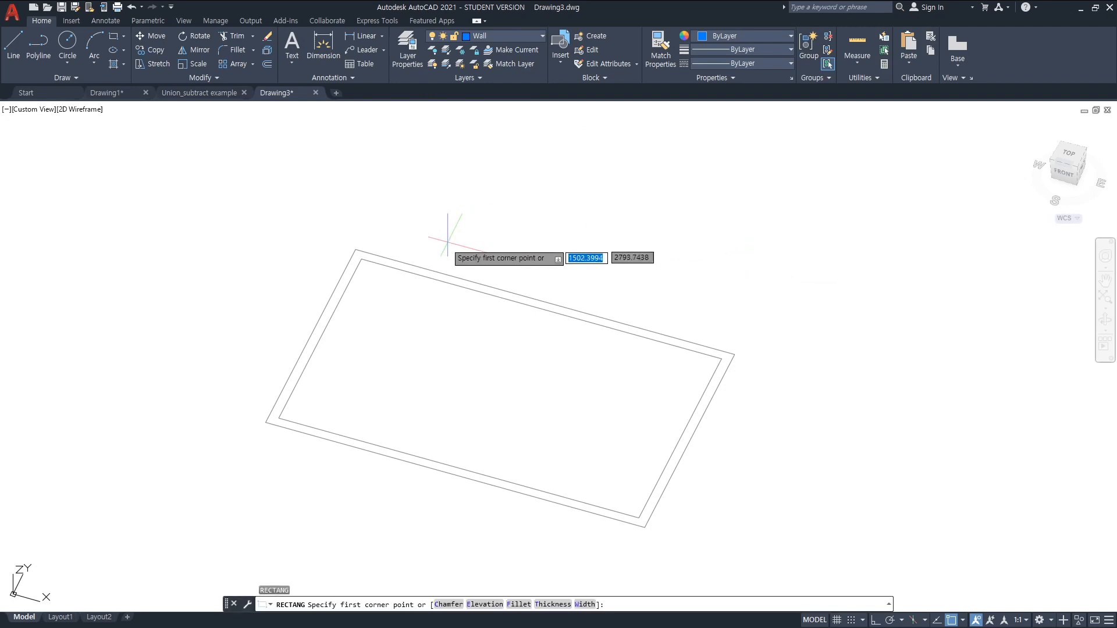
pyautogui.click(356, 250)
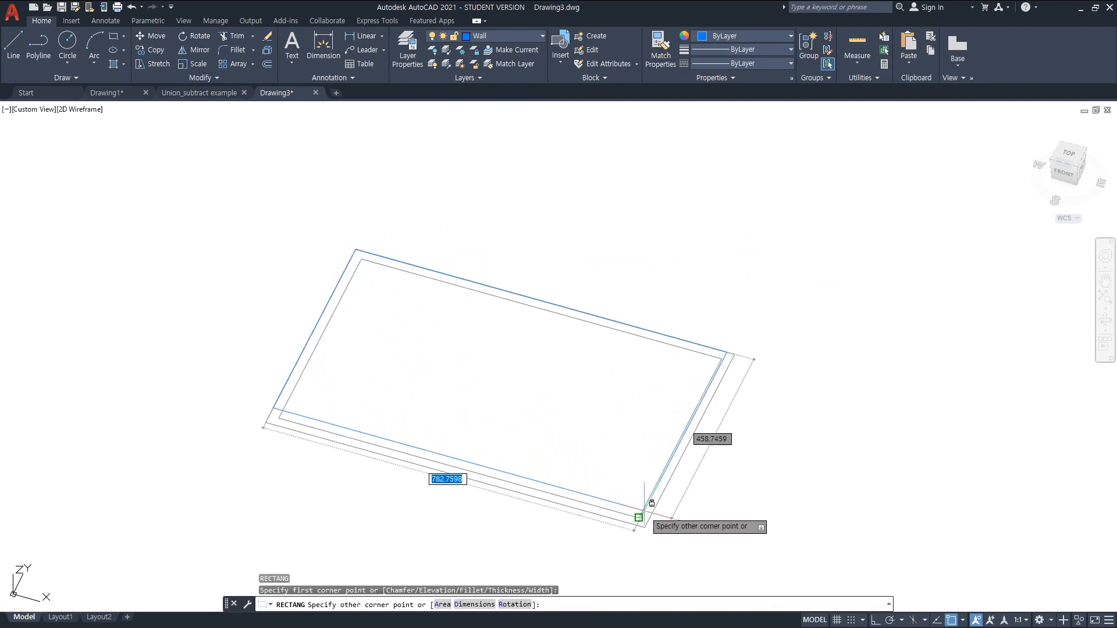
pyautogui.click(644, 527)
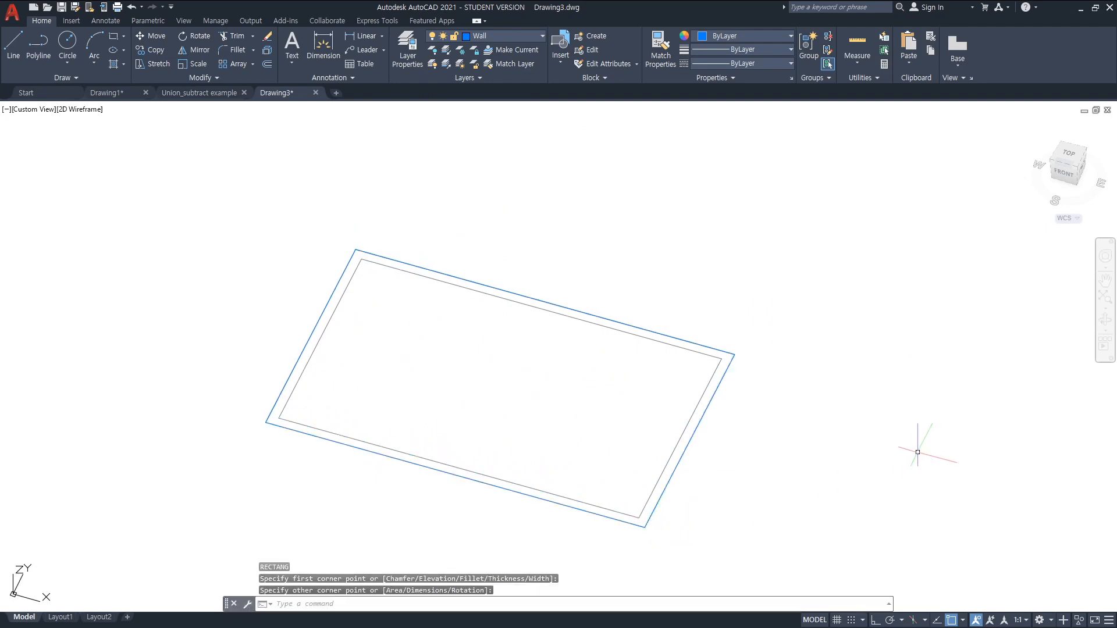
pyautogui.press('Return')
pyautogui.click(361, 259)
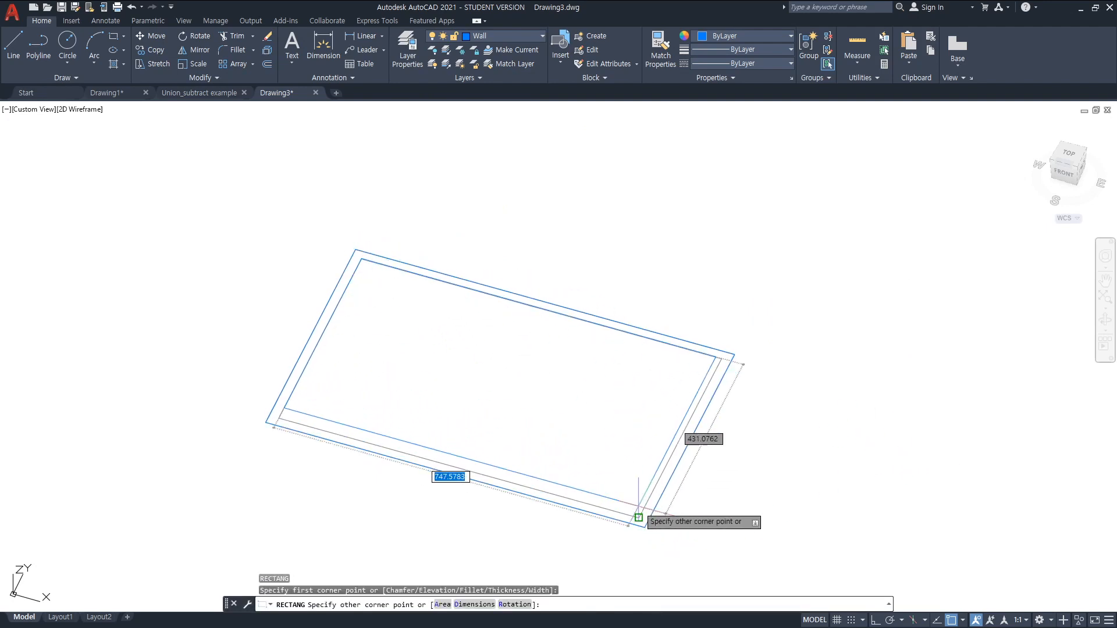
pyautogui.click(639, 517)
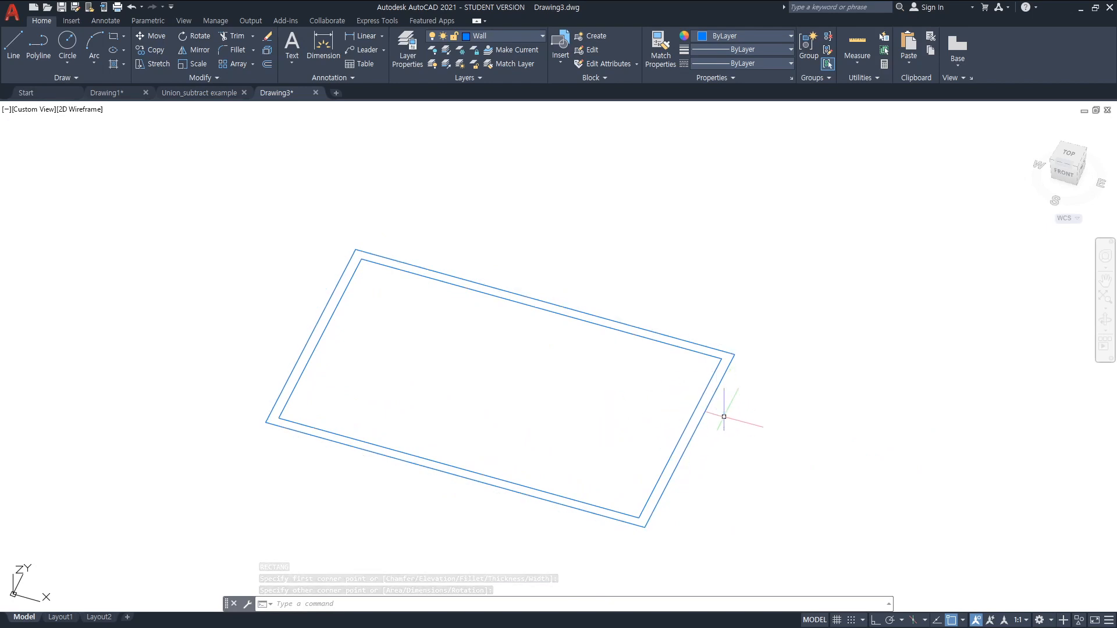
# Try extruding the inner Wall rectangle to a height of 3000, and undo that extrusion
pyautogui.write('ext')
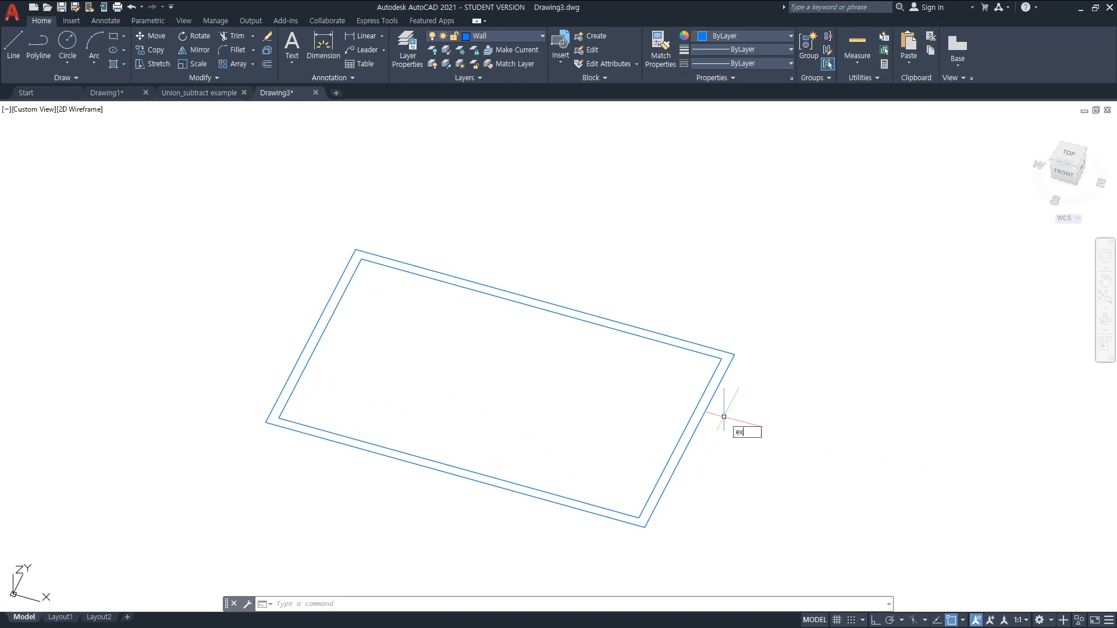
pyautogui.press('Return')
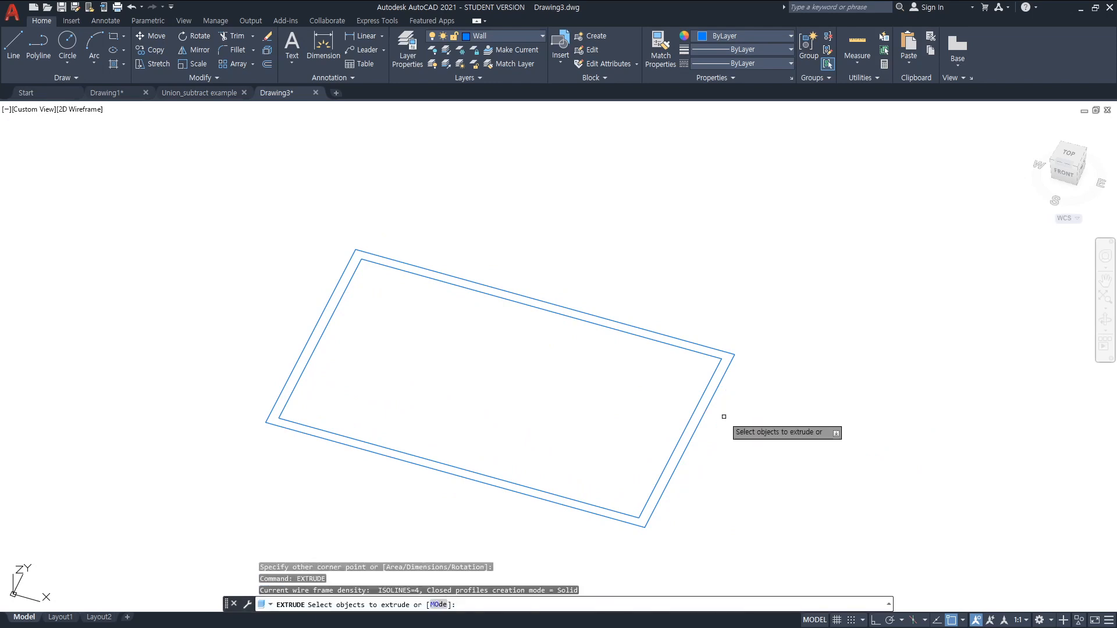
pyautogui.click(686, 427)
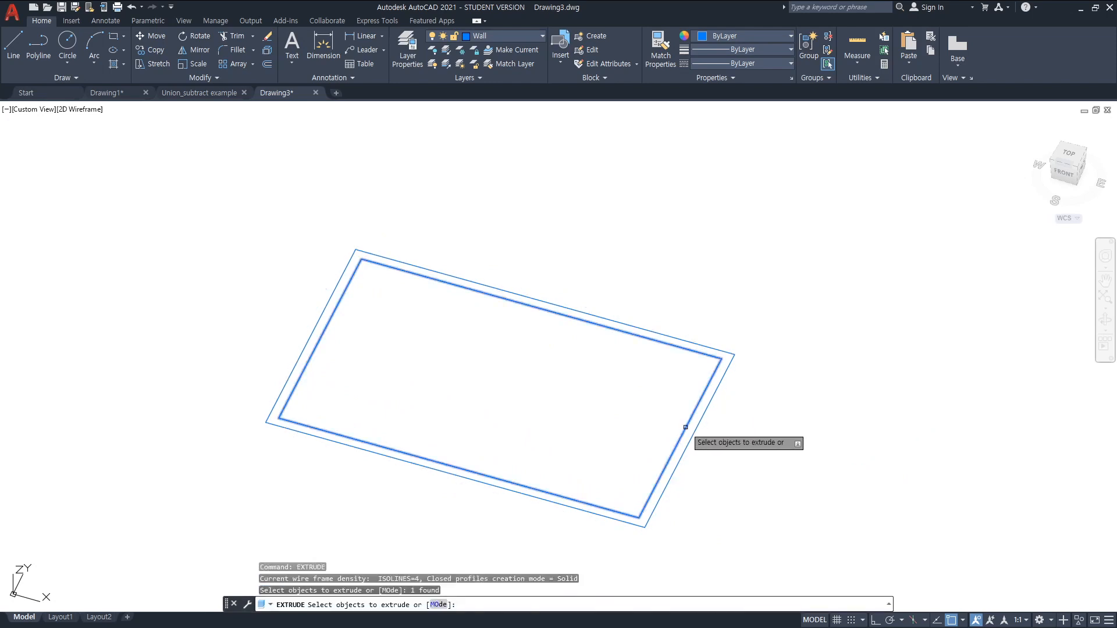
pyautogui.press('Return')
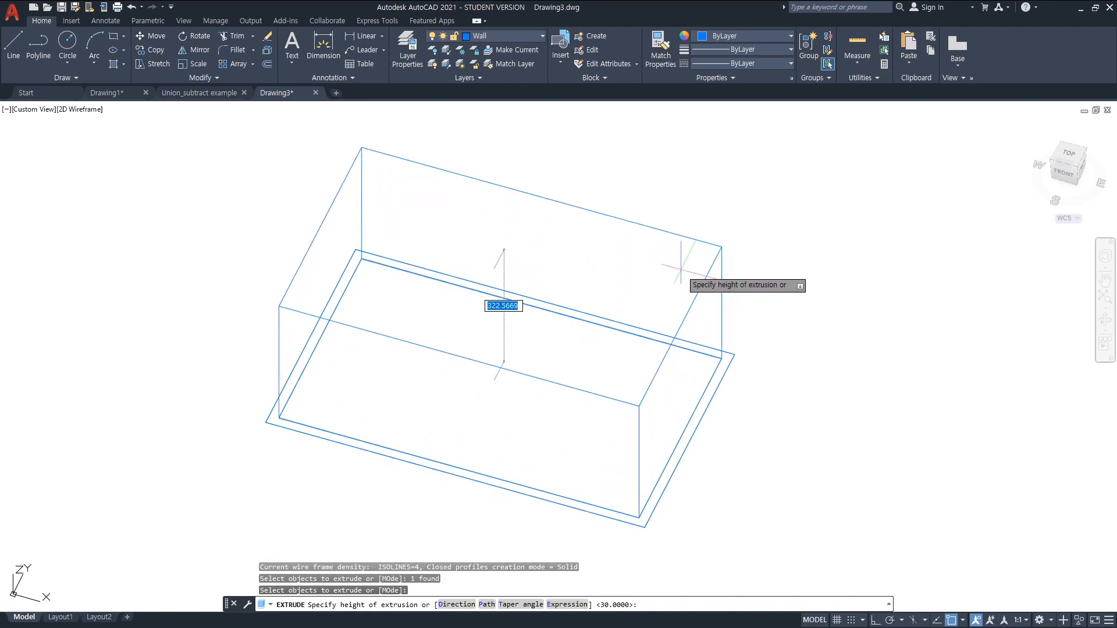
pyautogui.write('3000')
pyautogui.press('Return')
pyautogui.write('u')
pyautogui.press('Return')
# Extrude the inner Wall rectangle to a height of 300
pyautogui.write('ex')
pyautogui.press('Return')
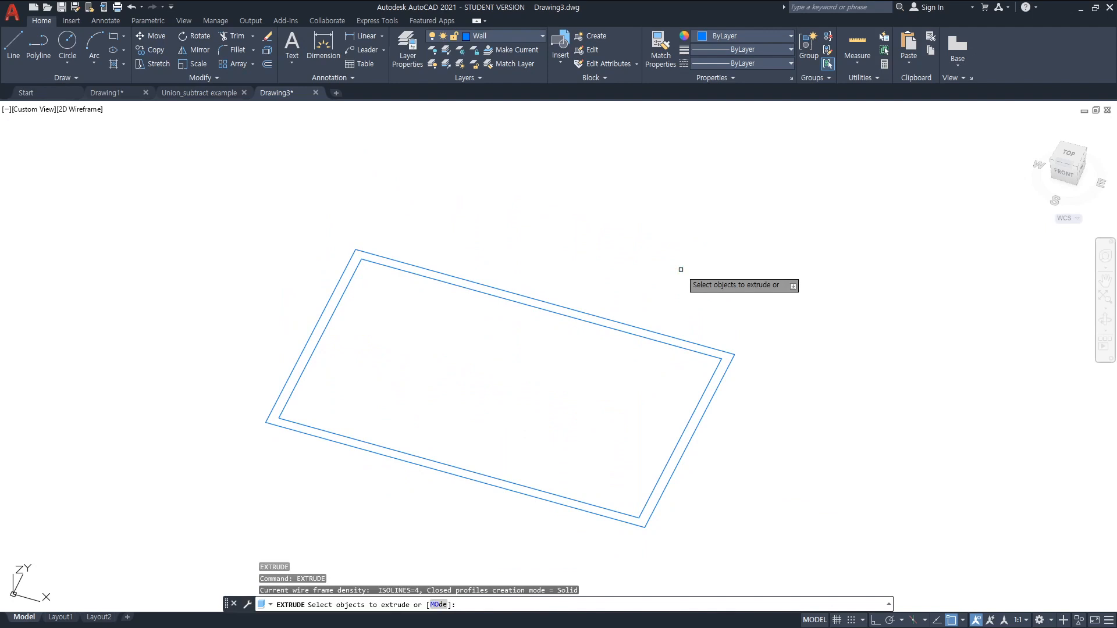
pyautogui.click(699, 396)
pyautogui.press('Return')
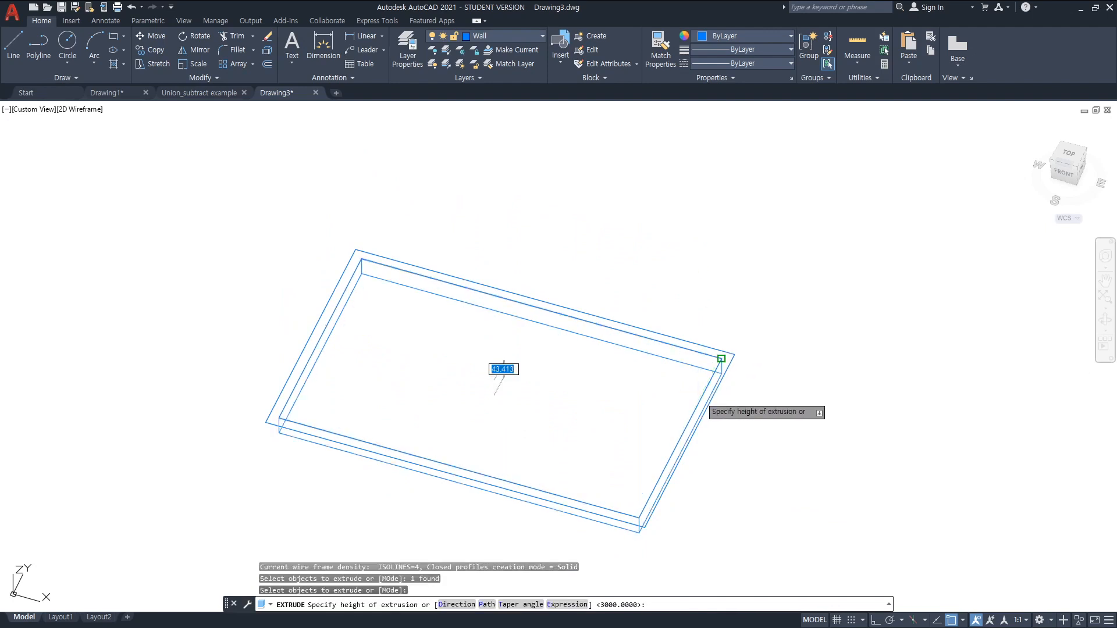
pyautogui.write('300')
pyautogui.press('Return')
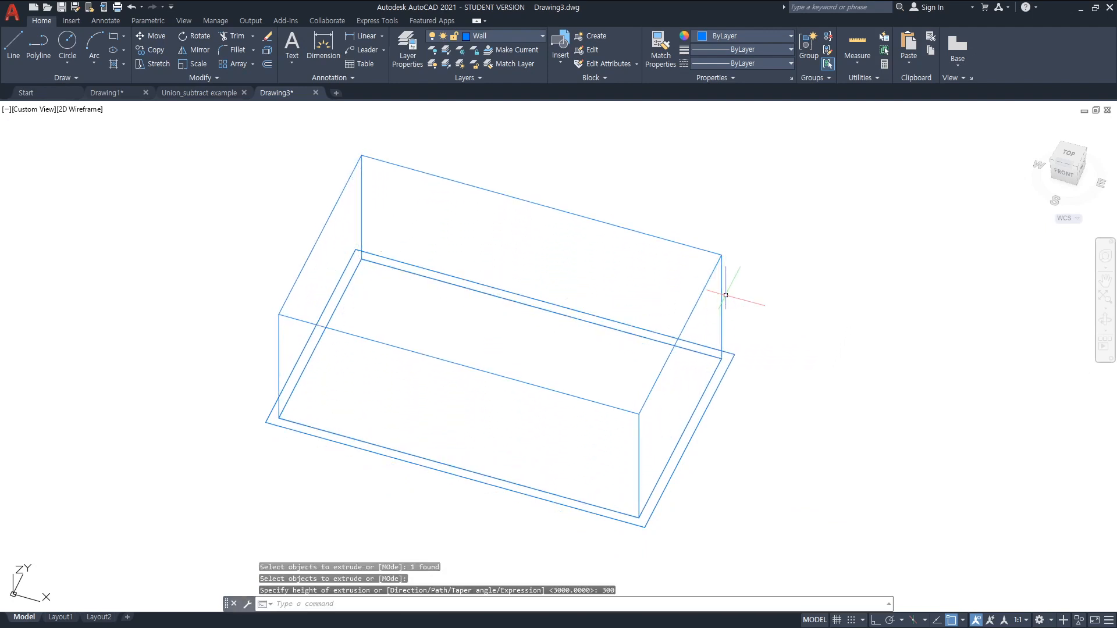
pyautogui.write('m')
pyautogui.press('Return')
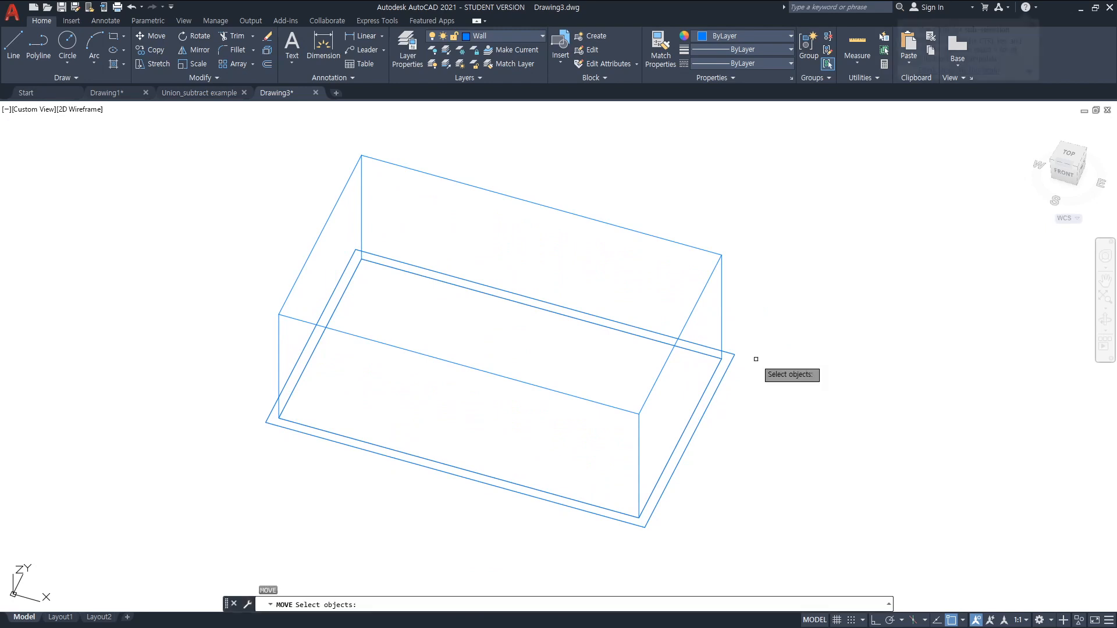
pyautogui.click(710, 399)
pyautogui.press('Return')
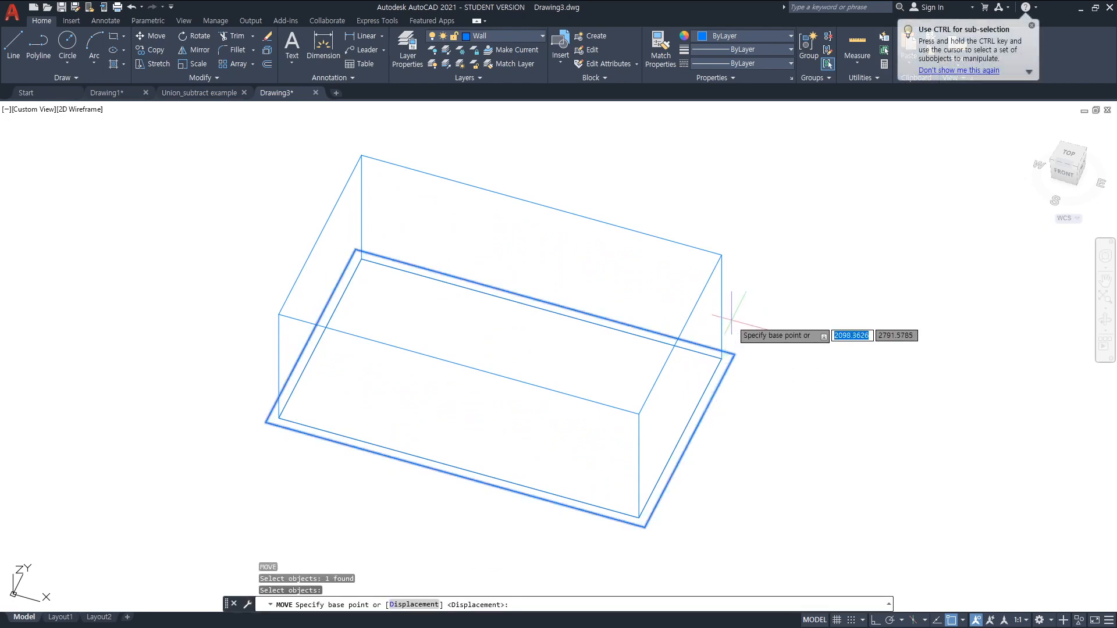
pyautogui.click(727, 401)
pyautogui.press('Escape')
# Extrude the outer Wall rectangle to a height of 300
pyautogui.write('extrude')
pyautogui.press('Return')
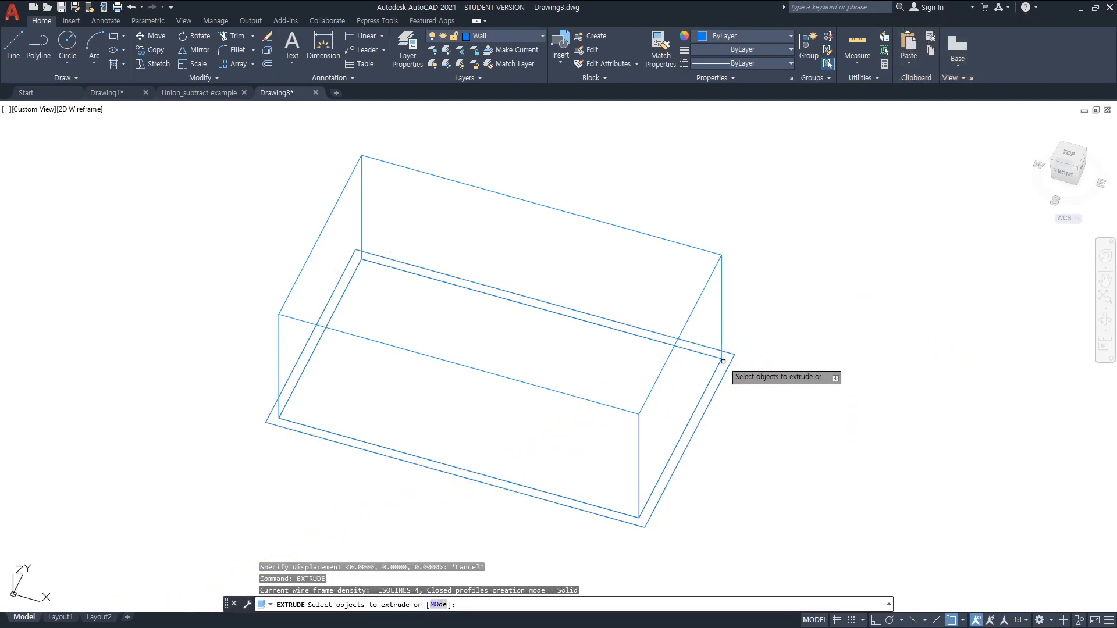
pyautogui.click(723, 378)
pyautogui.press('Return')
pyautogui.write('300')
pyautogui.press('Return')
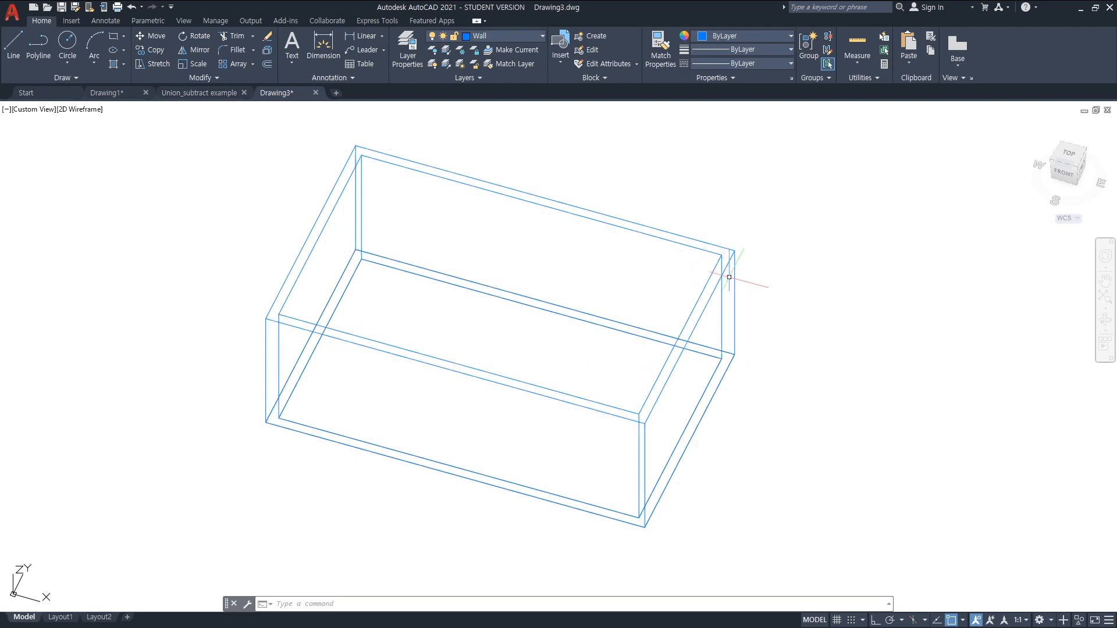
# Check the two nested wall boxes with hidden lines removed, and regenerate the model back to wireframe
pyautogui.moveTo(721, 271)
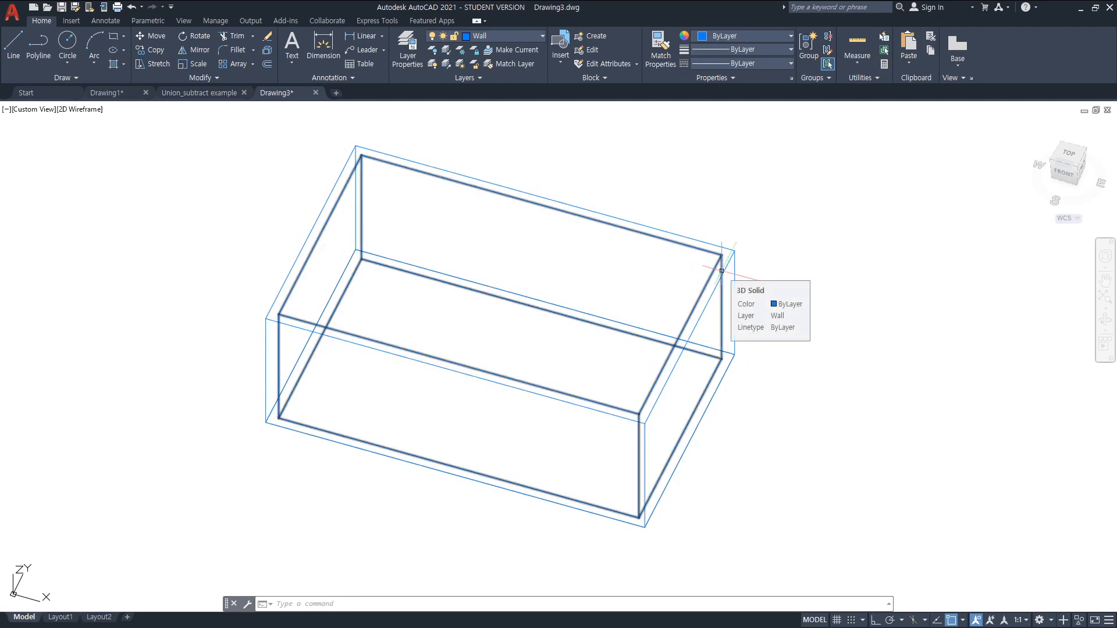
pyautogui.press('Escape')
pyautogui.write('h')
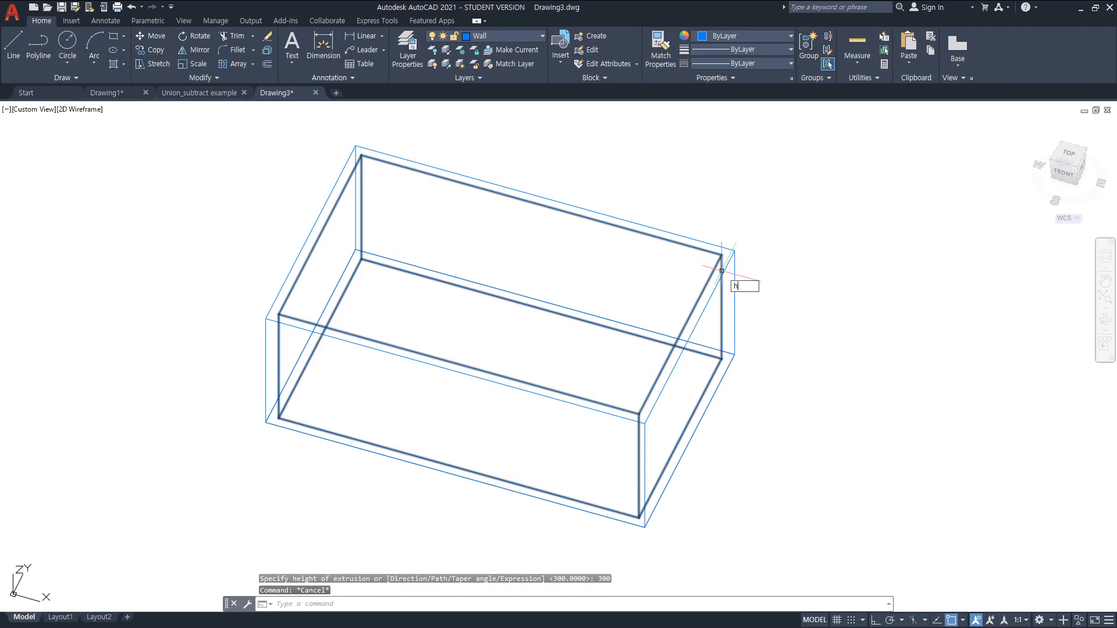
pyautogui.write('ide')
pyautogui.press('Return')
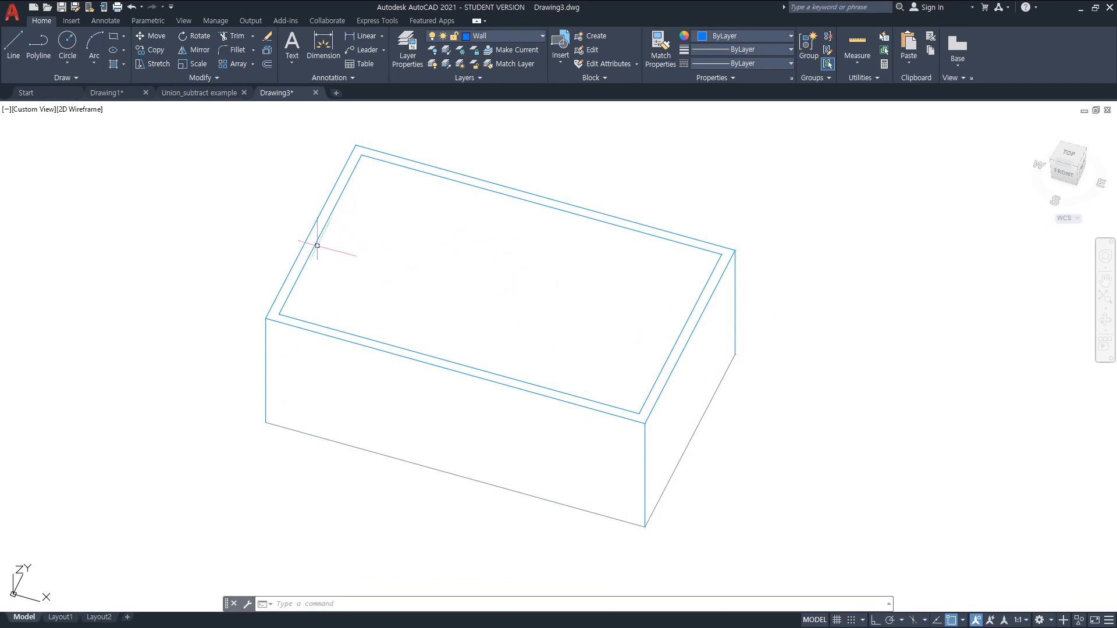
pyautogui.write('rede')
pyautogui.press('BackSpace')
pyautogui.press('BackSpace')
pyautogui.press('Return')
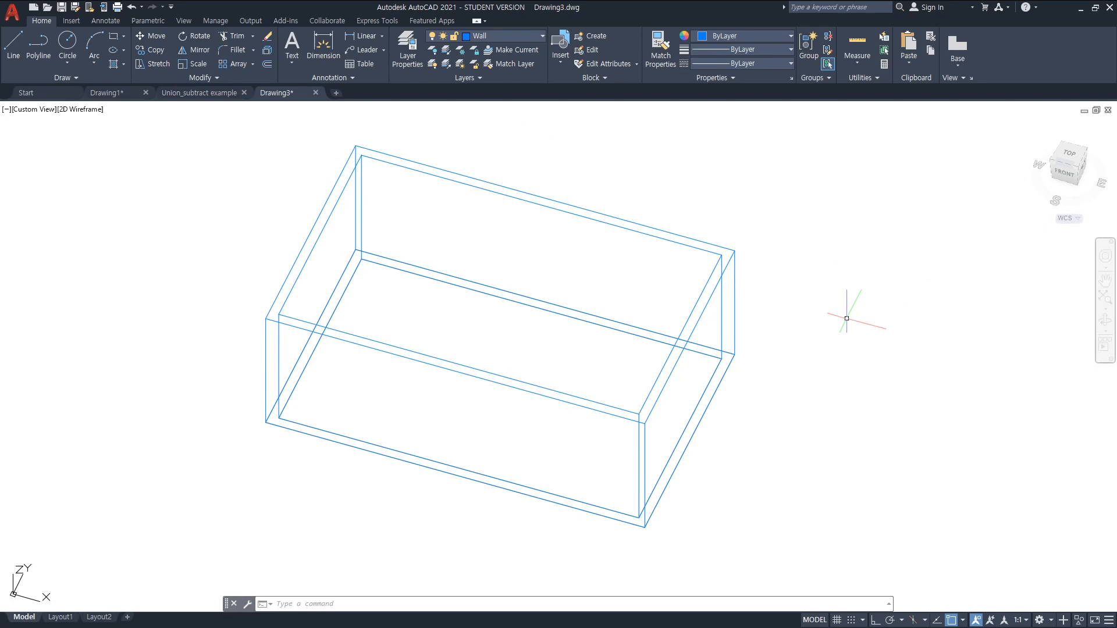
pyautogui.moveTo(738, 252)
pyautogui.mouseDown()
pyautogui.moveTo(660, 414)
pyautogui.moveTo(485, 388)
pyautogui.moveTo(283, 291)
pyautogui.moveTo(456, 149)
pyautogui.moveTo(716, 243)
pyautogui.mouseUp()
pyautogui.moveTo(639, 414); pyautogui.dragTo(639, 541)
pyautogui.moveTo(736, 271); pyautogui.dragTo(741, 389)
pyautogui.moveTo(285, 303); pyautogui.dragTo(272, 404)
pyautogui.moveTo(279, 401); pyautogui.dragTo(639, 540)
pyautogui.moveTo(642, 401)
pyautogui.mouseDown()
pyautogui.moveTo(698, 316)
pyautogui.moveTo(523, 199)
pyautogui.moveTo(299, 267)
pyautogui.moveTo(661, 399)
pyautogui.moveTo(638, 370)
pyautogui.mouseUp()
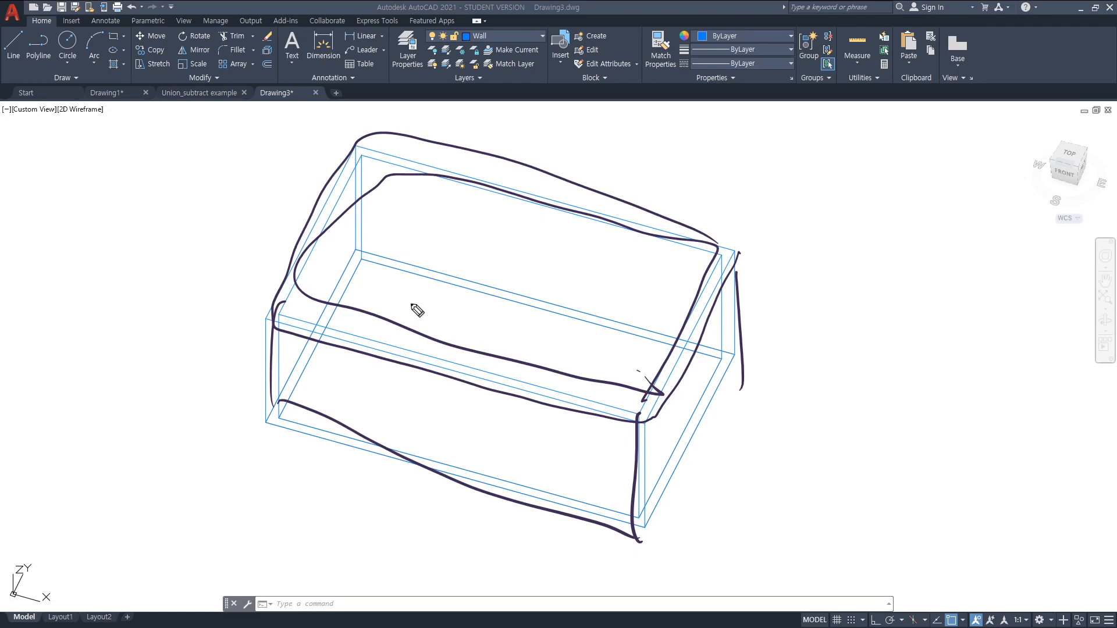
pyautogui.moveTo(535, 316)
pyautogui.mouseDown()
pyautogui.moveTo(704, 239)
pyautogui.moveTo(960, 214)
pyautogui.mouseUp()
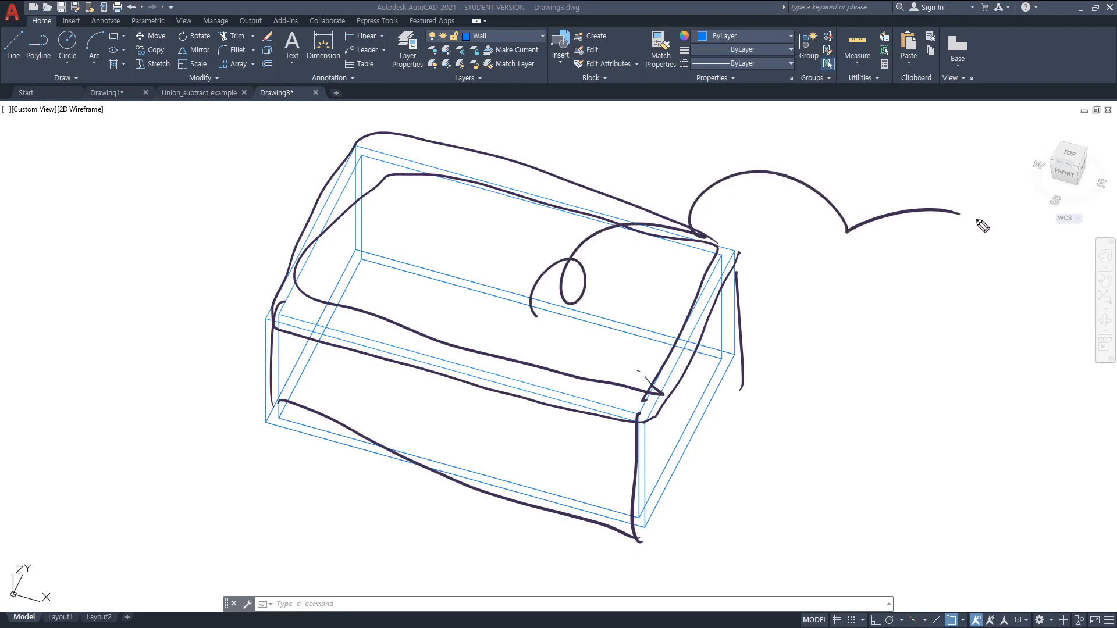
pyautogui.moveTo(390, 187); pyautogui.dragTo(357, 303)
pyautogui.moveTo(418, 184); pyautogui.dragTo(406, 287)
pyautogui.moveTo(468, 186); pyautogui.dragTo(448, 320)
pyautogui.moveTo(511, 204); pyautogui.dragTo(490, 324)
pyautogui.moveTo(539, 225); pyautogui.dragTo(519, 327)
pyautogui.moveTo(579, 235); pyautogui.dragTo(564, 341)
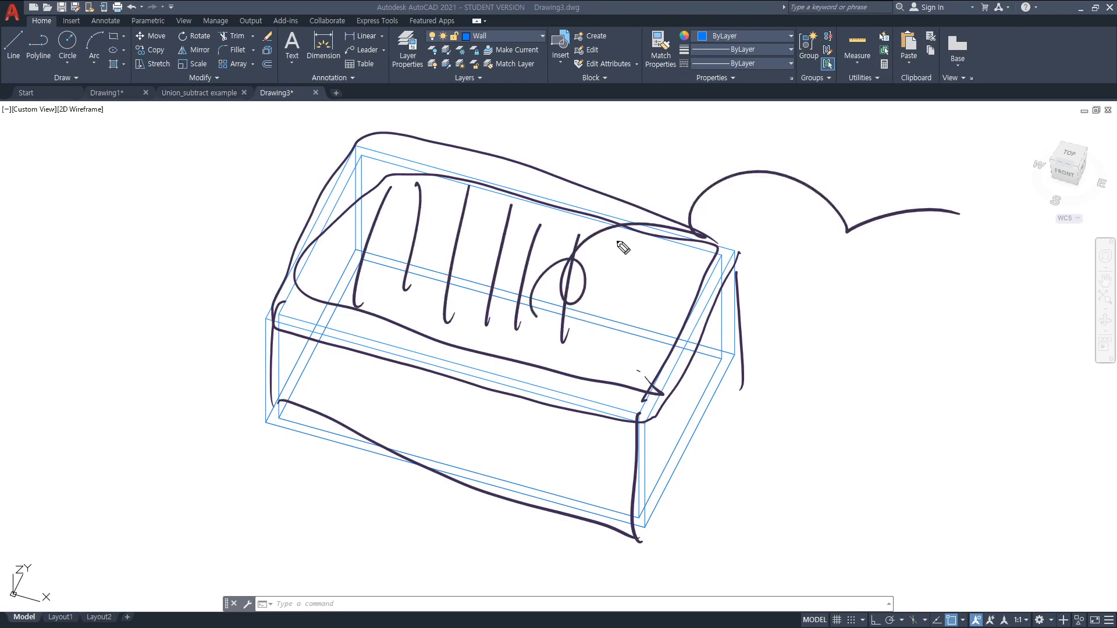
pyautogui.moveTo(615, 244); pyautogui.dragTo(605, 365)
pyautogui.moveTo(643, 252); pyautogui.dragTo(628, 352)
pyautogui.moveTo(870, 255); pyautogui.dragTo(841, 296)
pyautogui.moveTo(864, 269); pyautogui.dragTo(892, 290)
pyautogui.moveTo(901, 244)
pyautogui.mouseDown()
pyautogui.moveTo(917, 287)
pyautogui.moveTo(1018, 269)
pyautogui.mouseUp()
pyautogui.moveTo(943, 198); pyautogui.dragTo(938, 227)
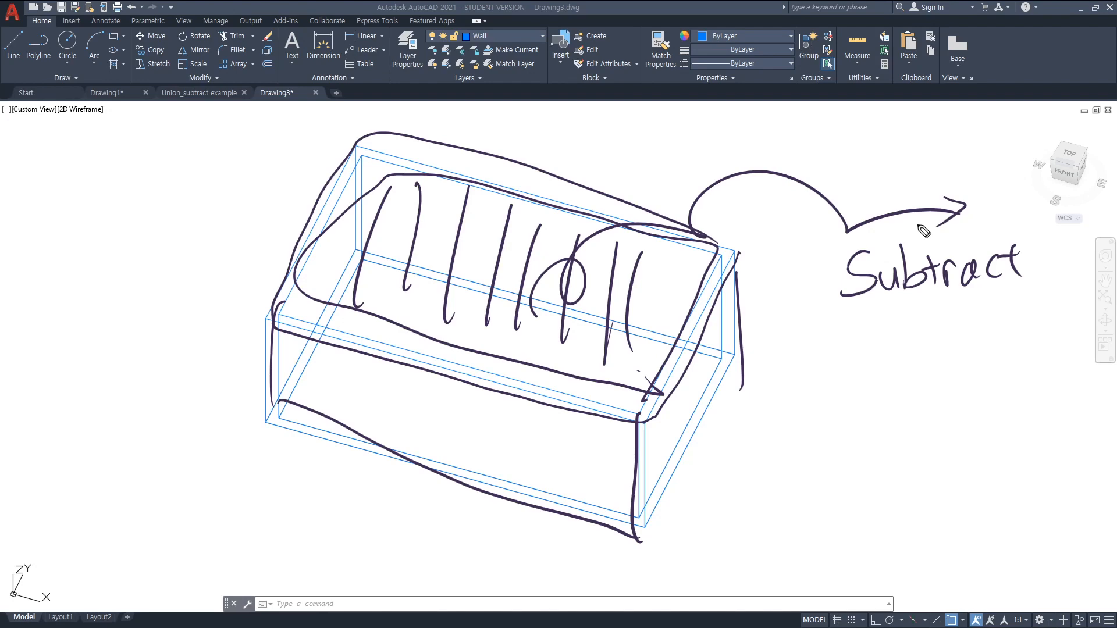
pyautogui.press('Escape')
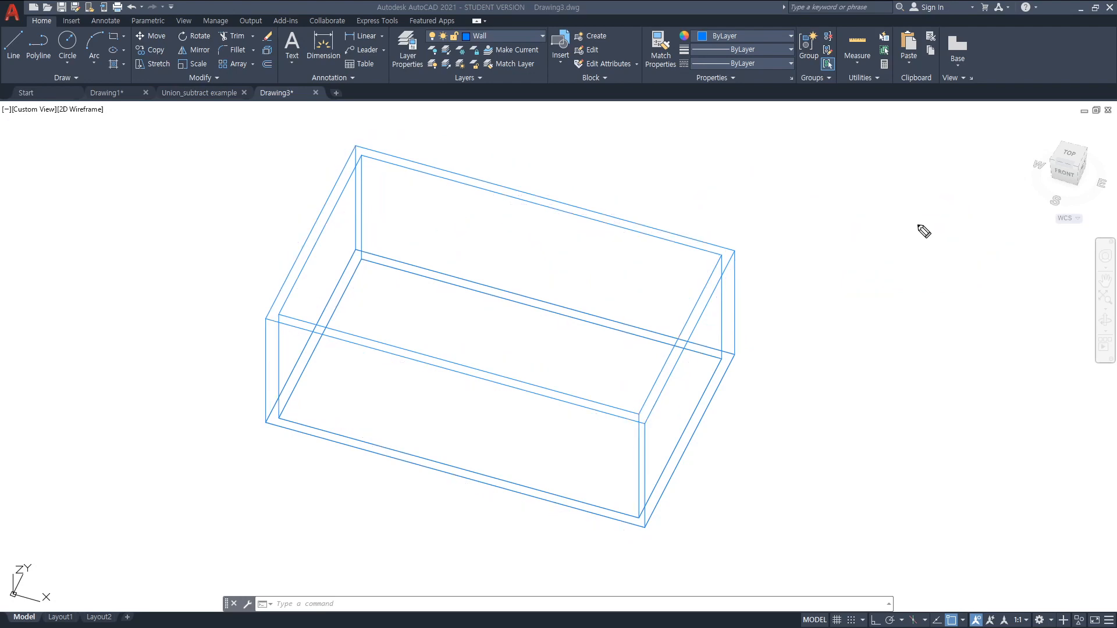
pyautogui.click(876, 279)
pyautogui.press('Escape')
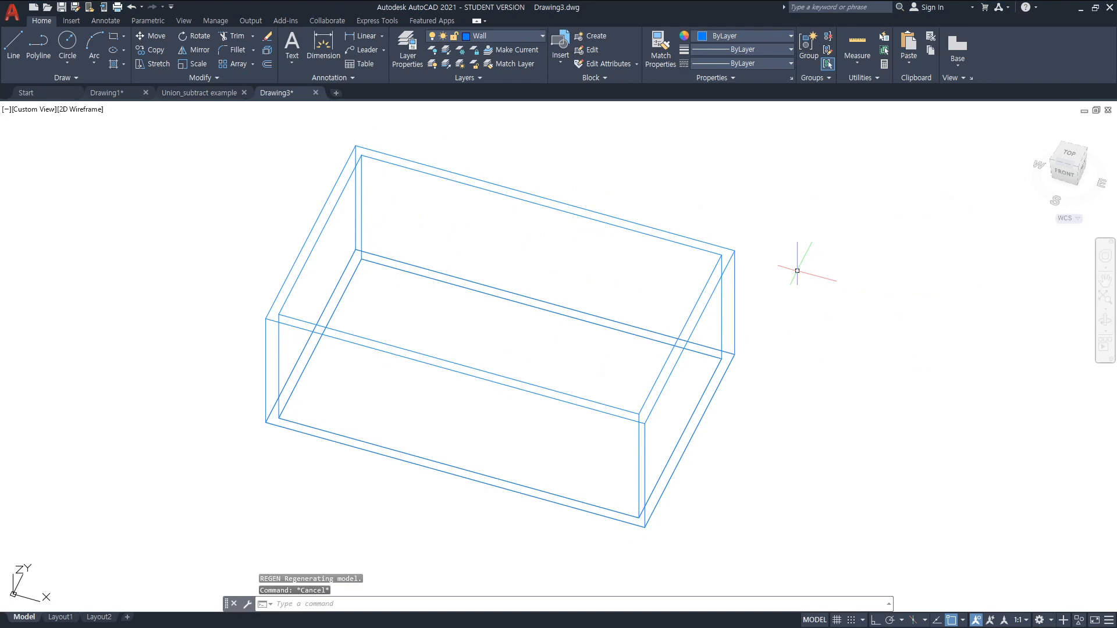
# Subtract the inner wall box from the outer wall box
pyautogui.write('SUBTRACT')
pyautogui.press('Return')
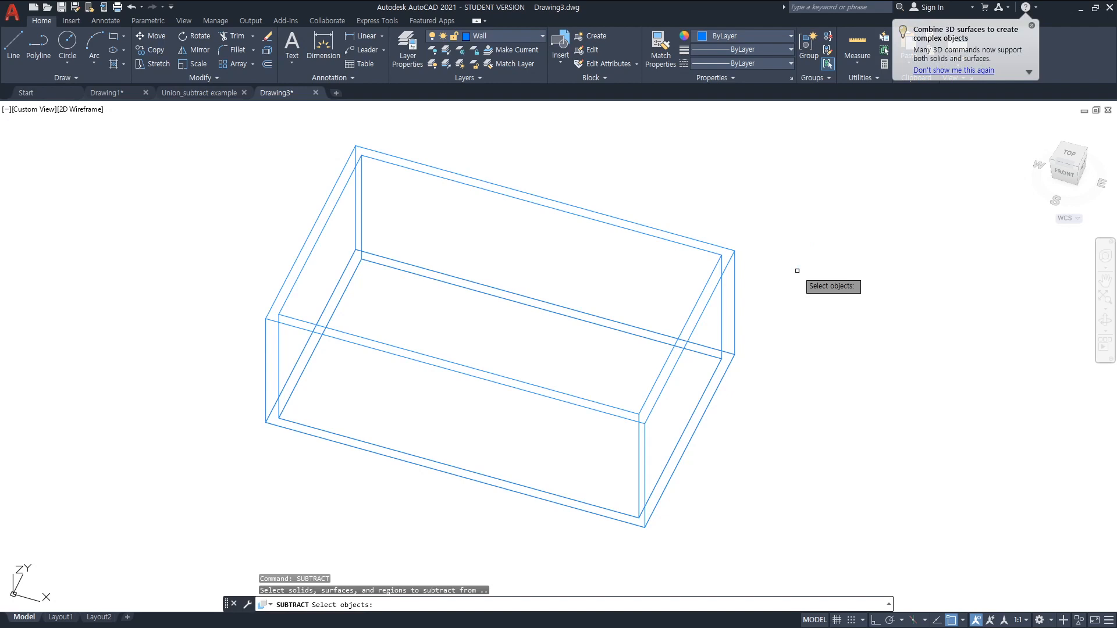
pyautogui.click(734, 254)
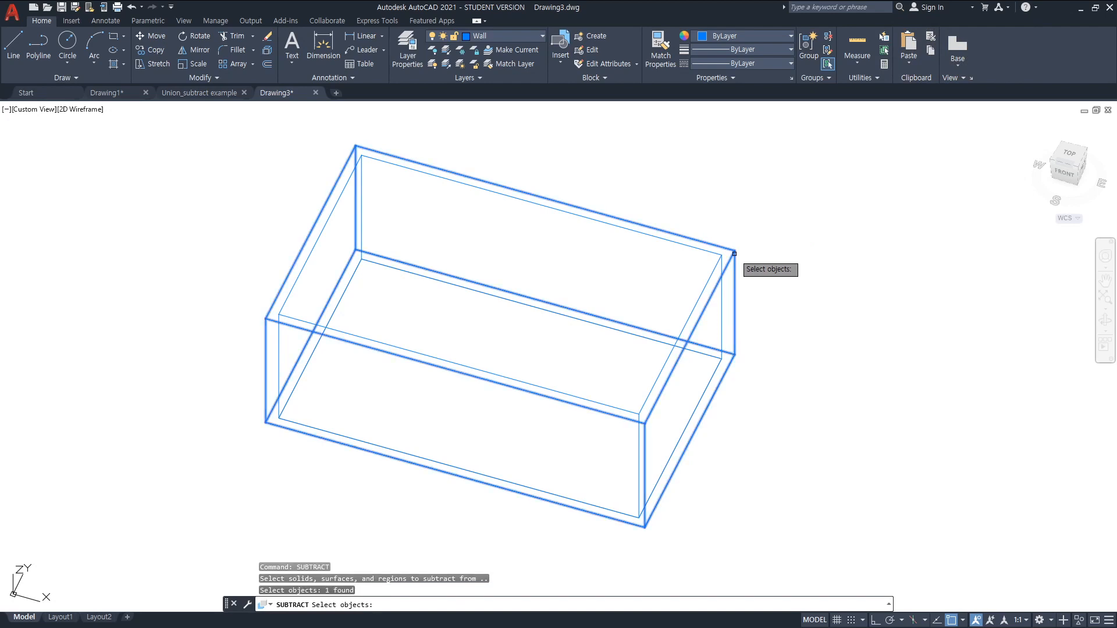
pyautogui.press('Return')
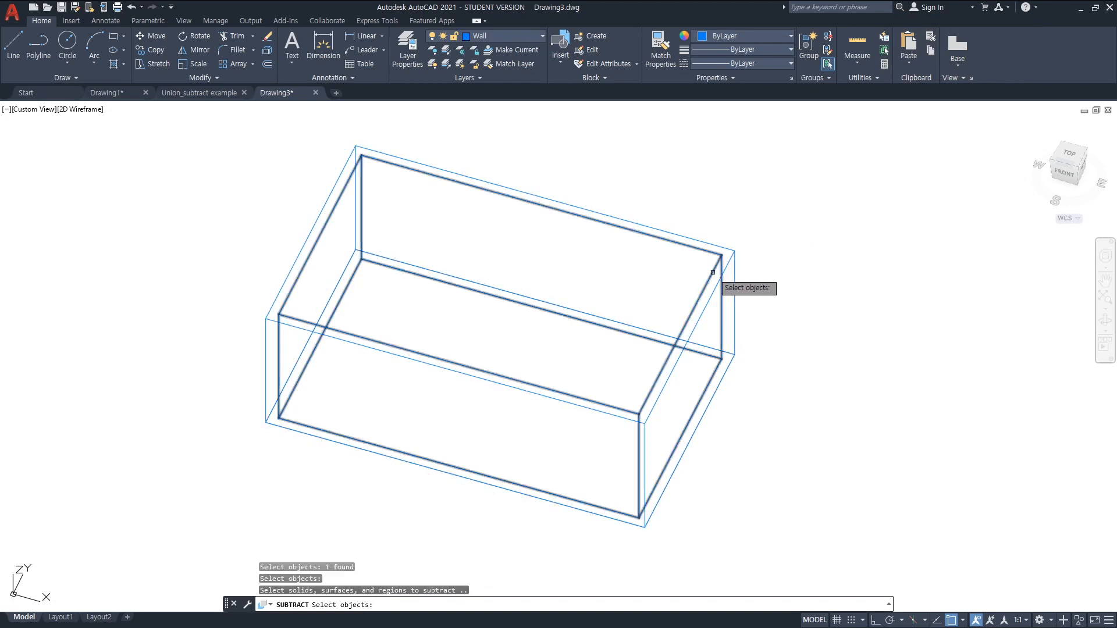
pyautogui.click(711, 272)
pyautogui.press('Return')
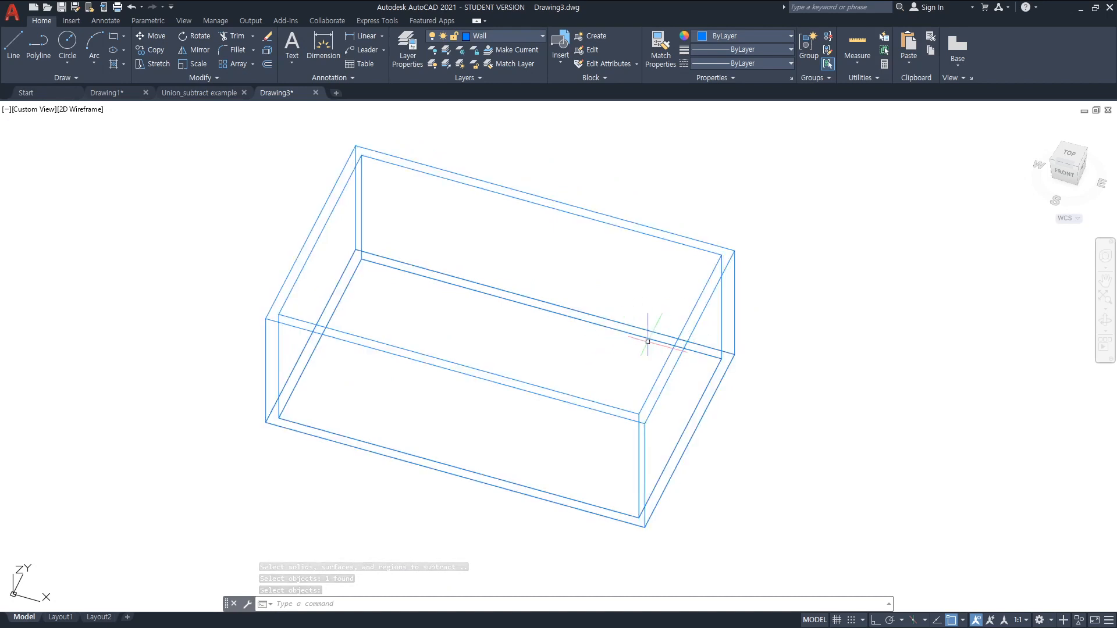
# Inspect the subtracted wall solid with hidden lines removed
pyautogui.write('HIDE')
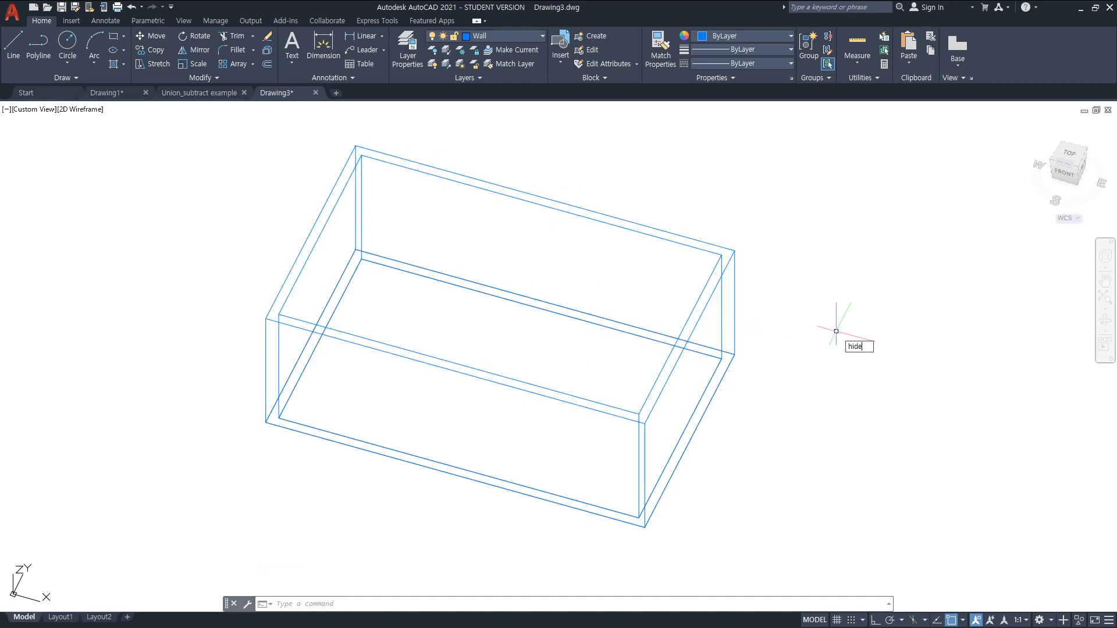
pyautogui.press('Return')
pyautogui.scroll(2, 341, 229)
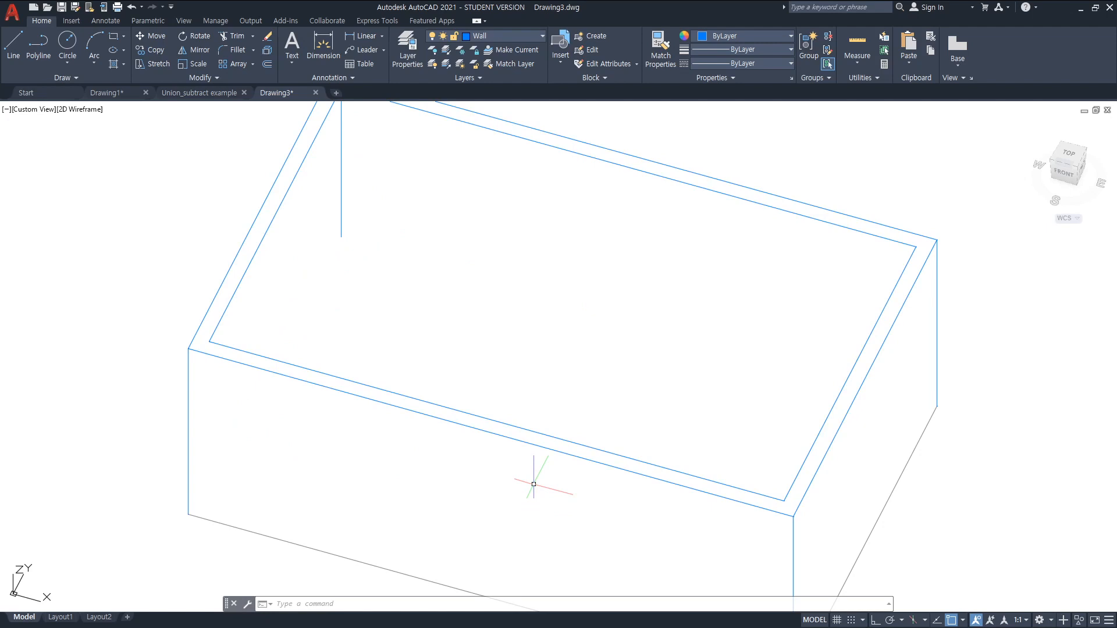
pyautogui.scroll(-4, 593, 413)
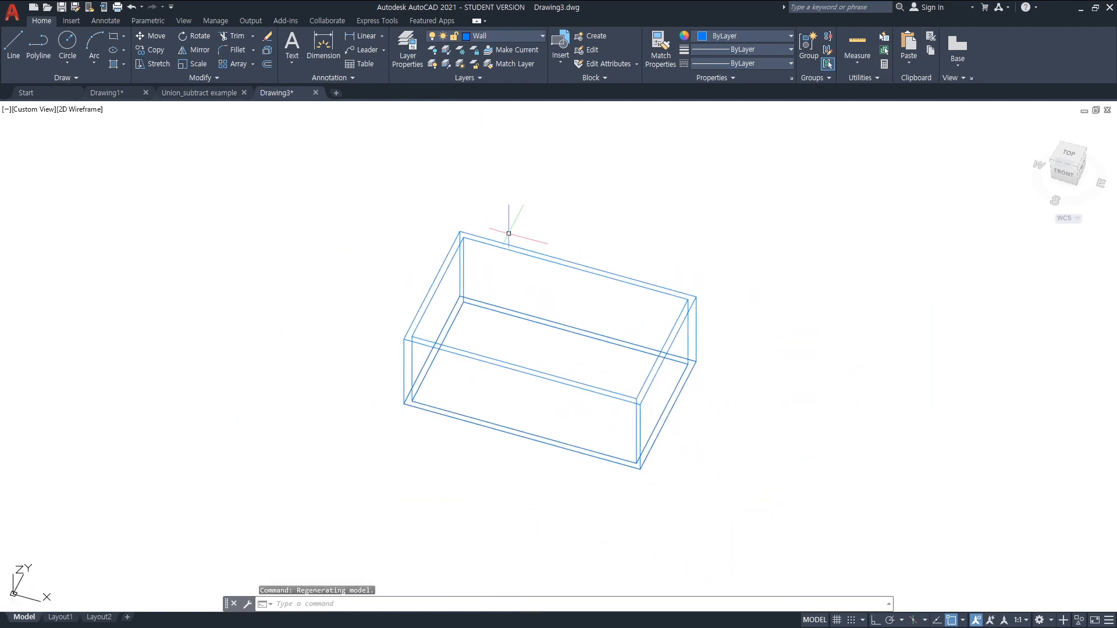
pyautogui.scroll(2, 508, 230)
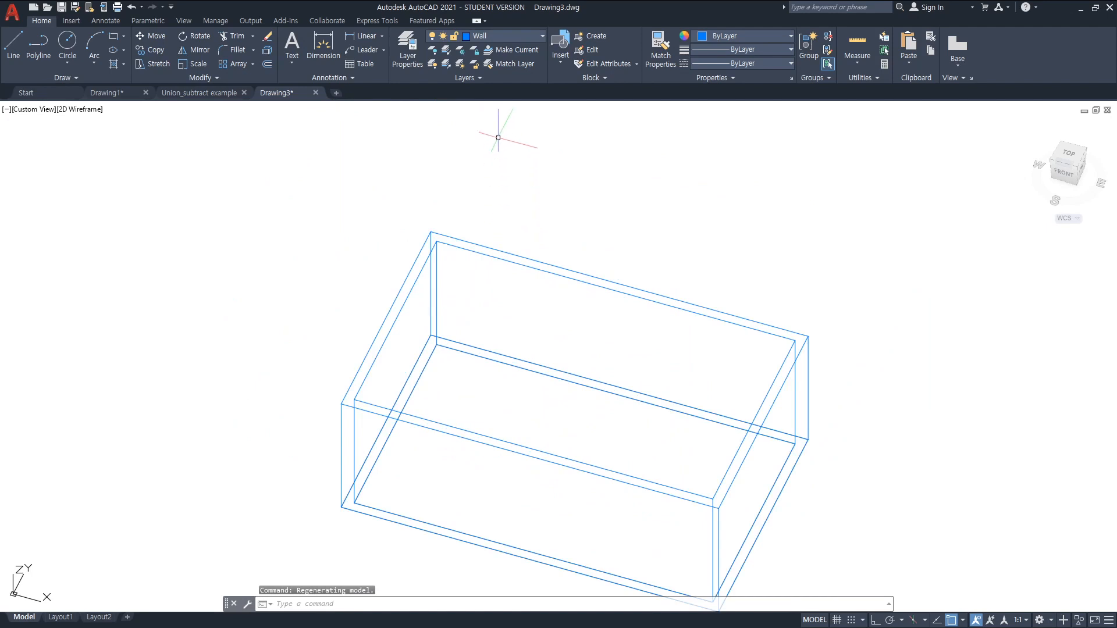
# Turn the Slab layer back on
pyautogui.click(541, 36)
pyautogui.click(434, 78)
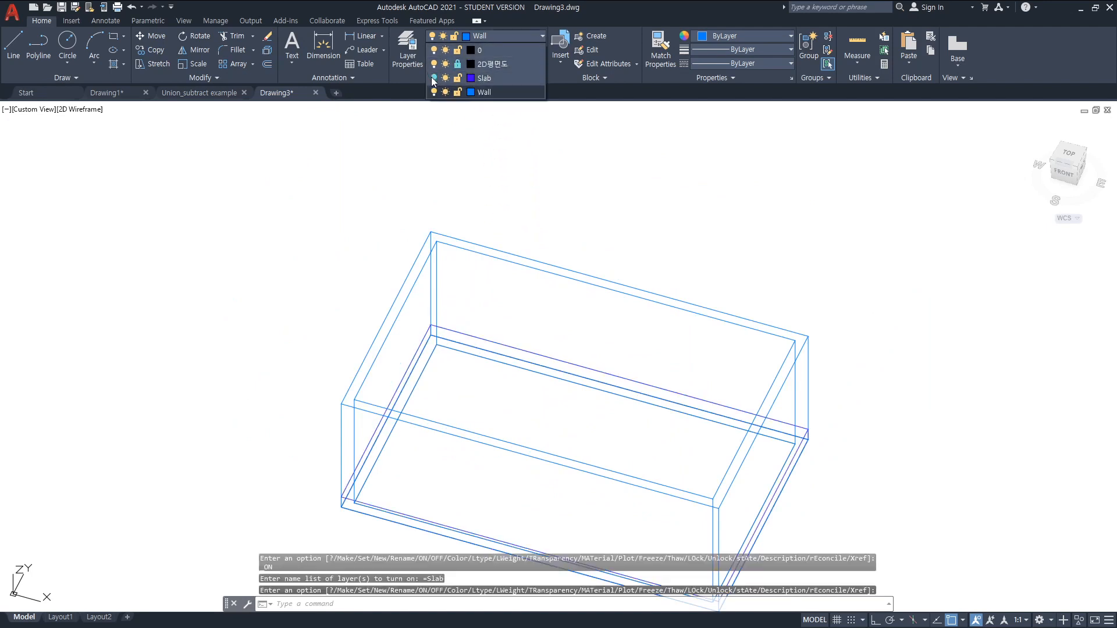
pyautogui.scroll(-3, 847, 343)
pyautogui.scroll(1, 738, 332)
pyautogui.scroll(2, 756, 340)
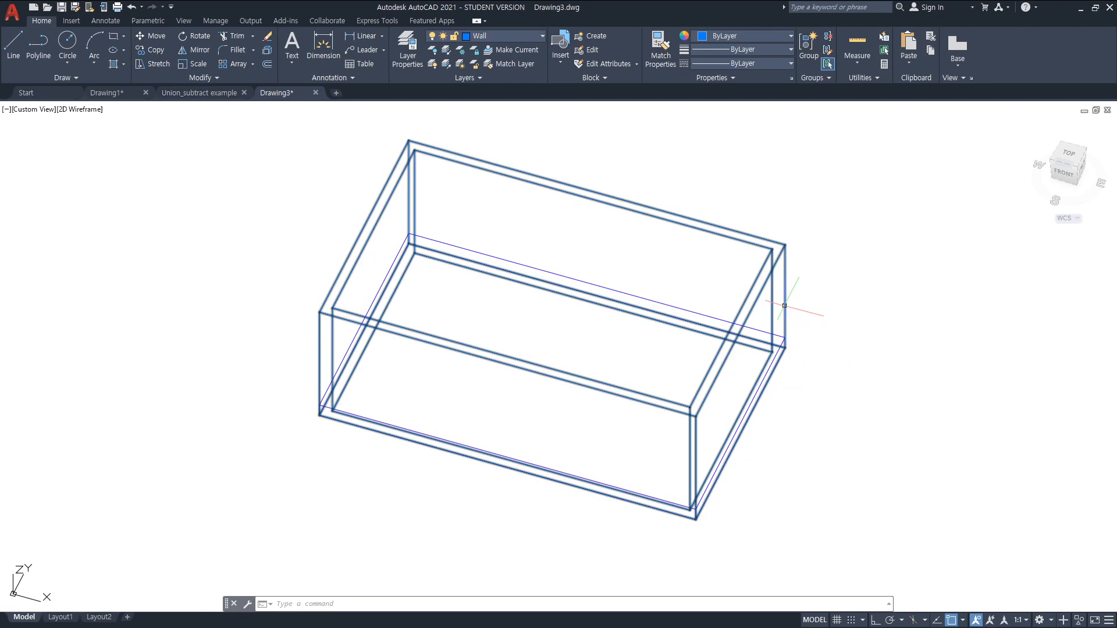
# Union the slab solid with the hollow wall solid into one 3D solid
pyautogui.moveTo(784, 307)
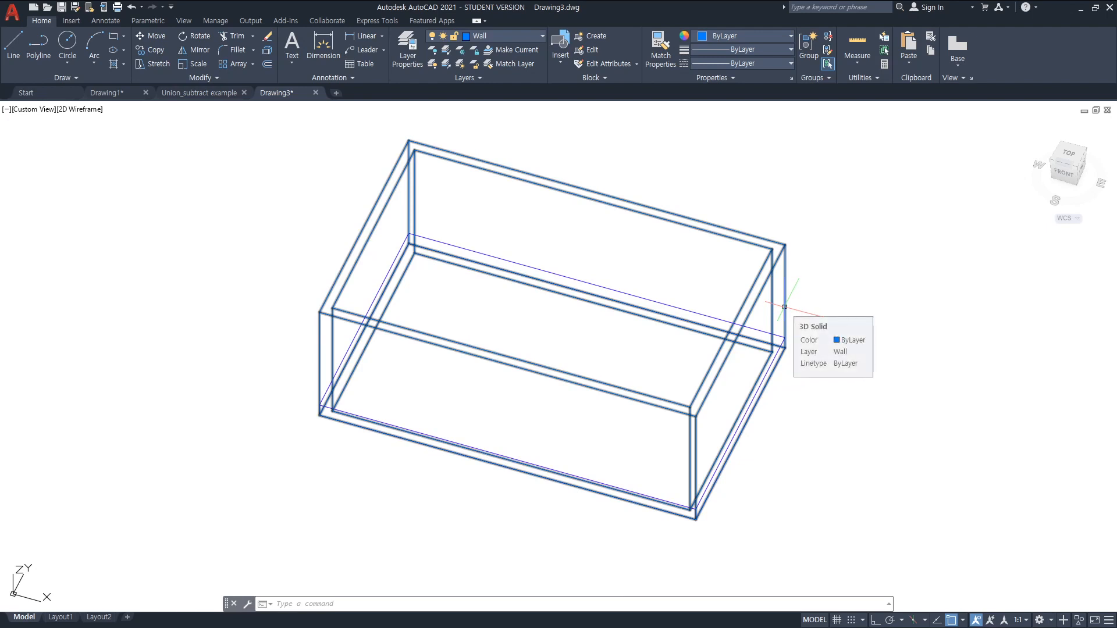
pyautogui.press('Escape')
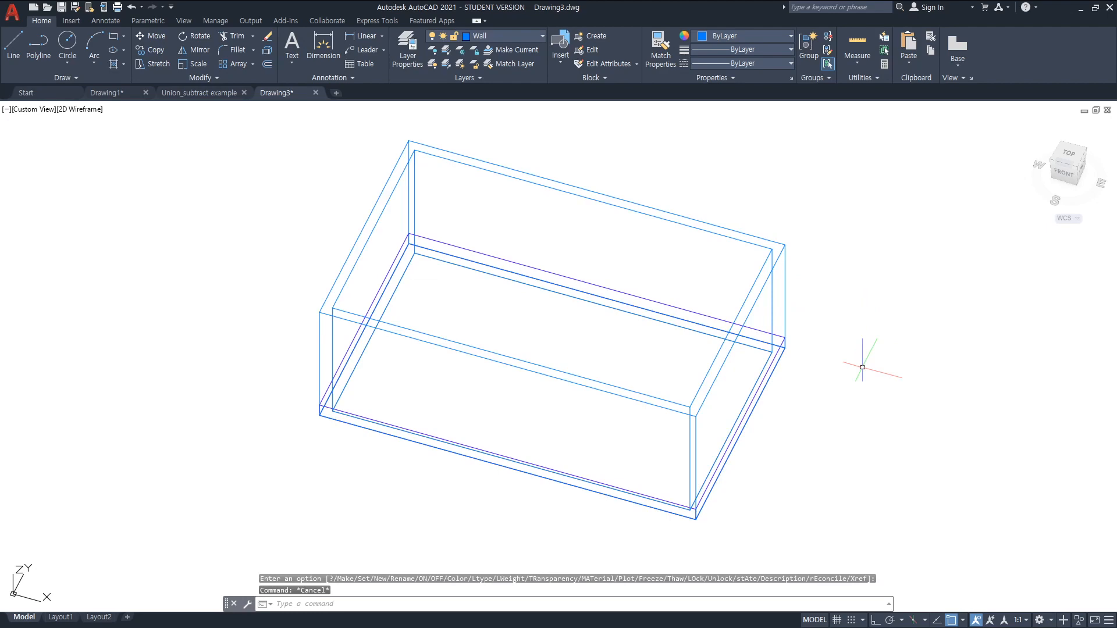
pyautogui.write('union')
pyautogui.press('Return')
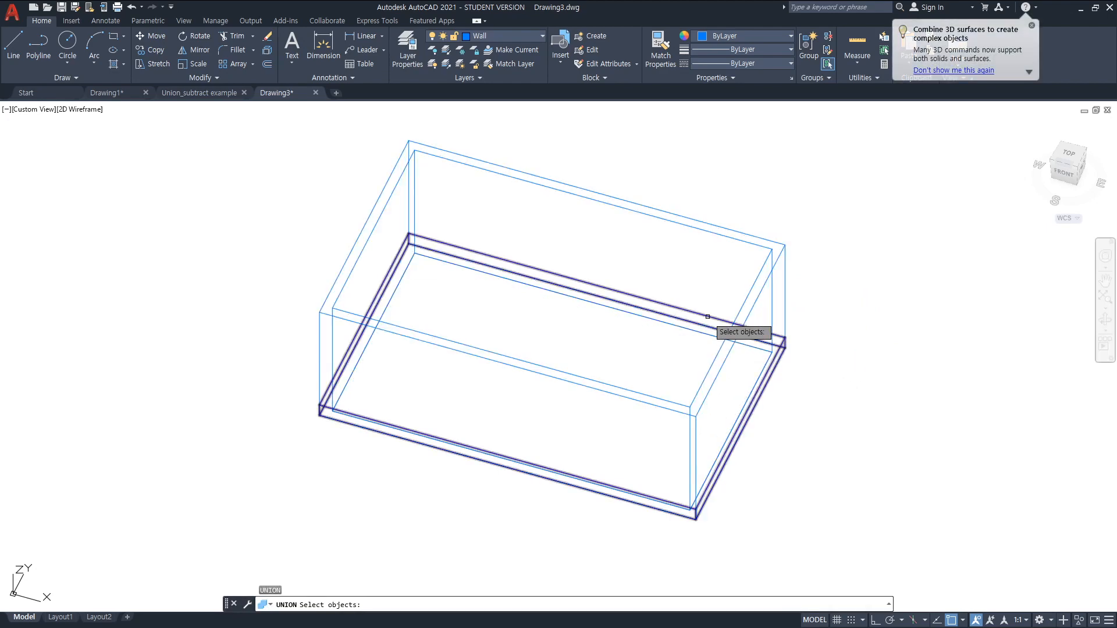
pyautogui.click(707, 315)
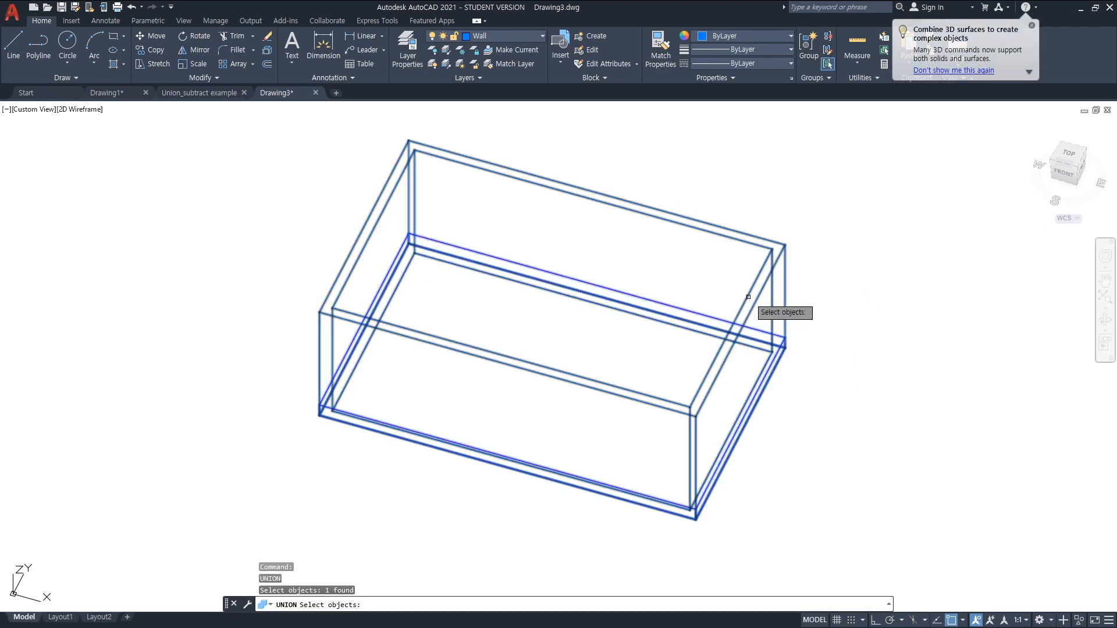
pyautogui.click(786, 284)
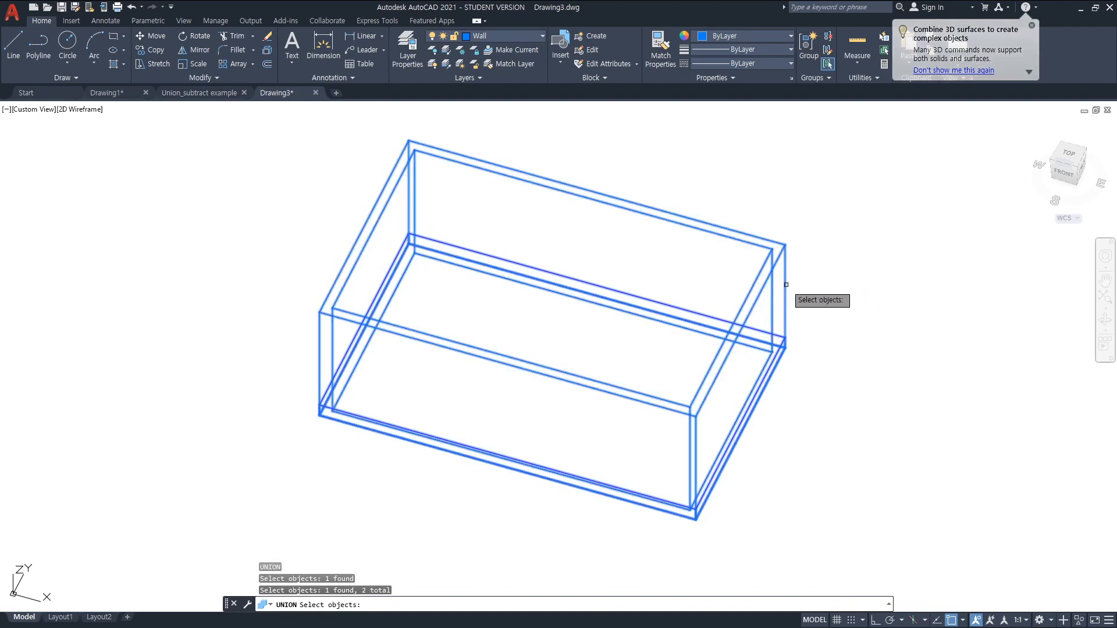
pyautogui.press('Return')
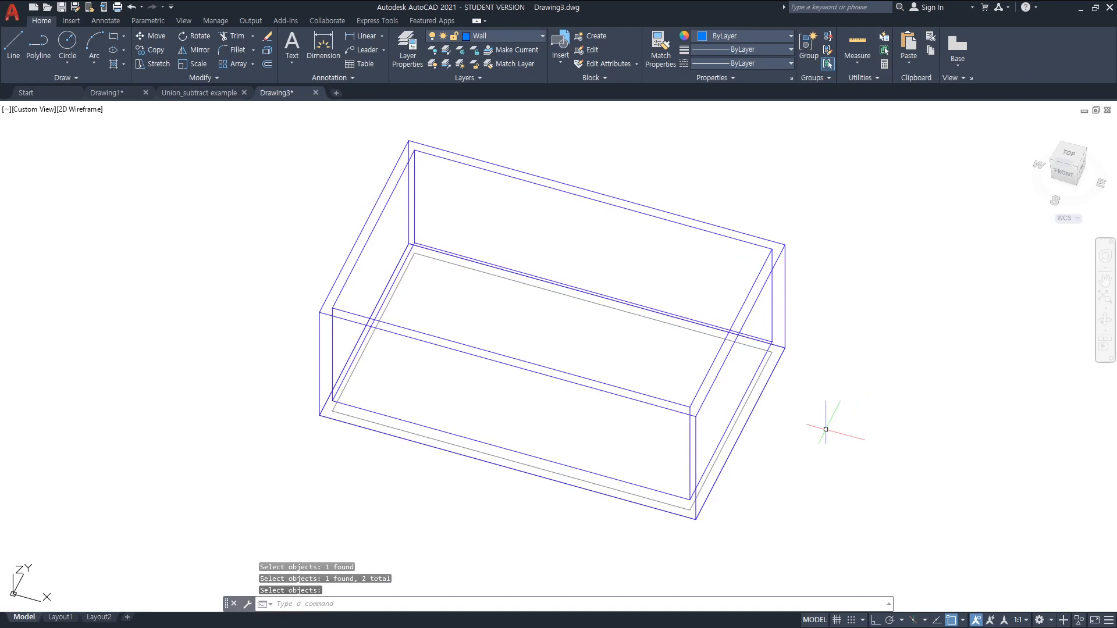
# Check the joined slab-and-wall solid with hidden lines removed, select it as one object, and regenerate the model back to wireframe
pyautogui.moveTo(838, 409); pyautogui.dragTo(838, 425, button='middle')
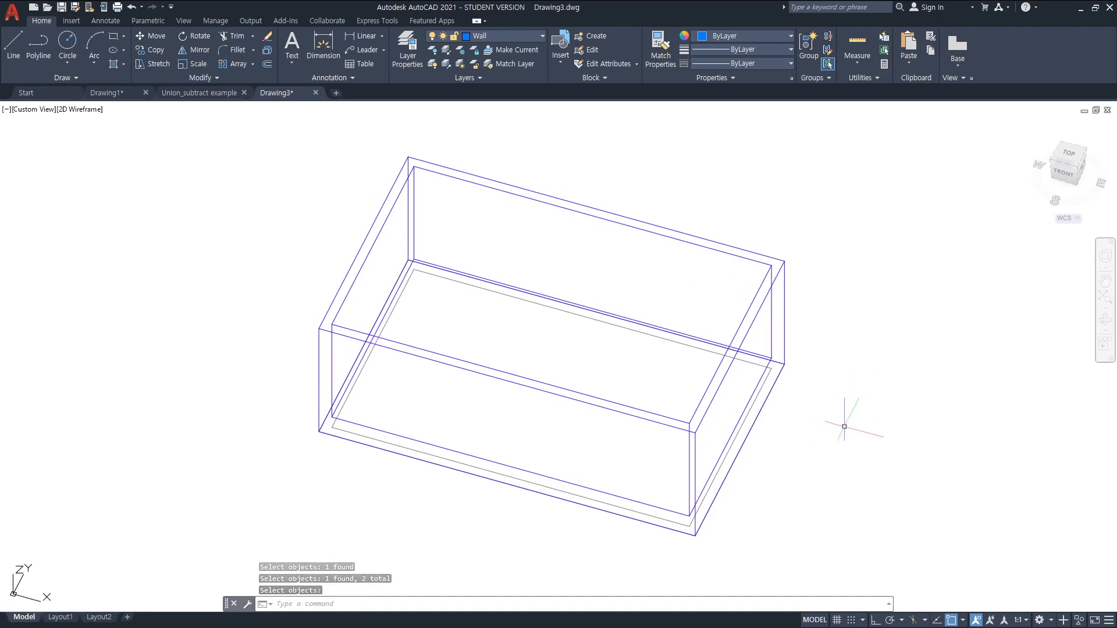
pyautogui.write('HIDE')
pyautogui.press('Return')
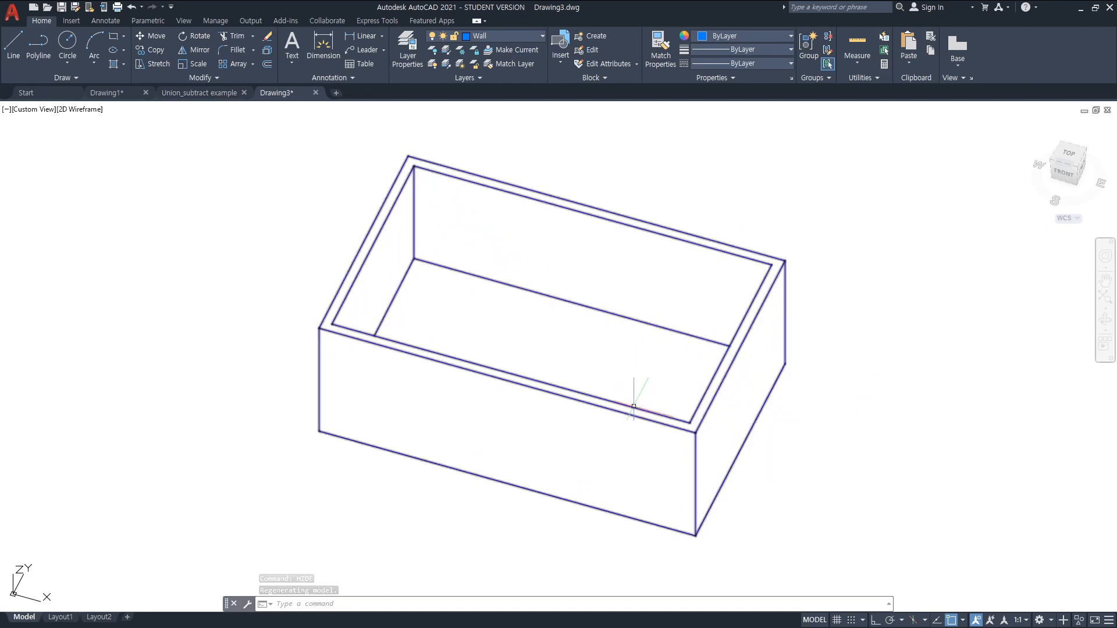
pyautogui.click(608, 407)
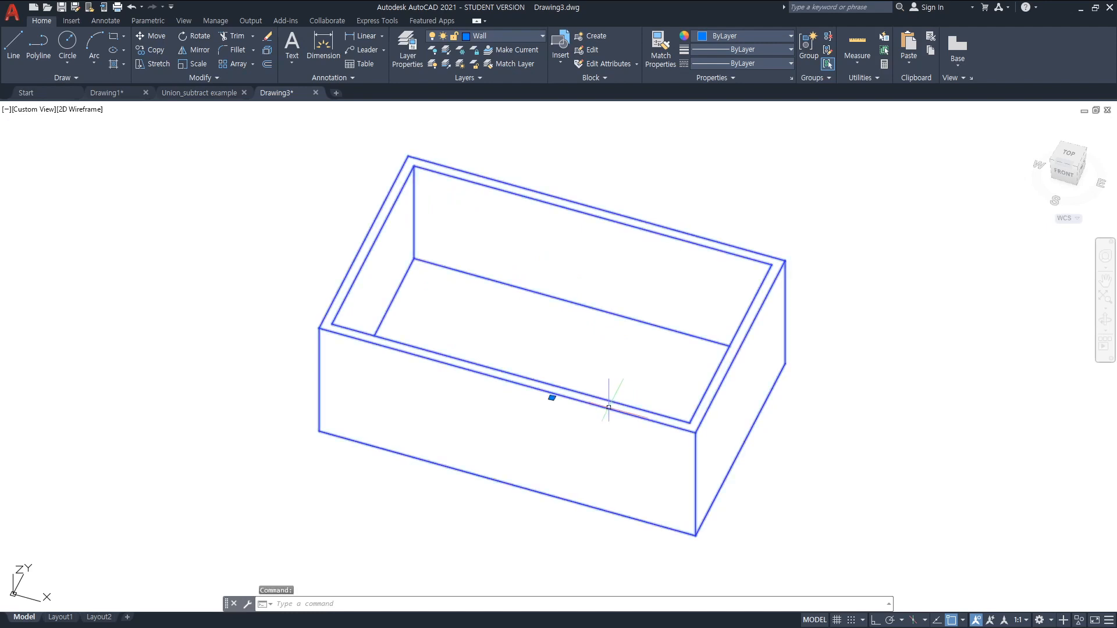
pyautogui.press('Escape')
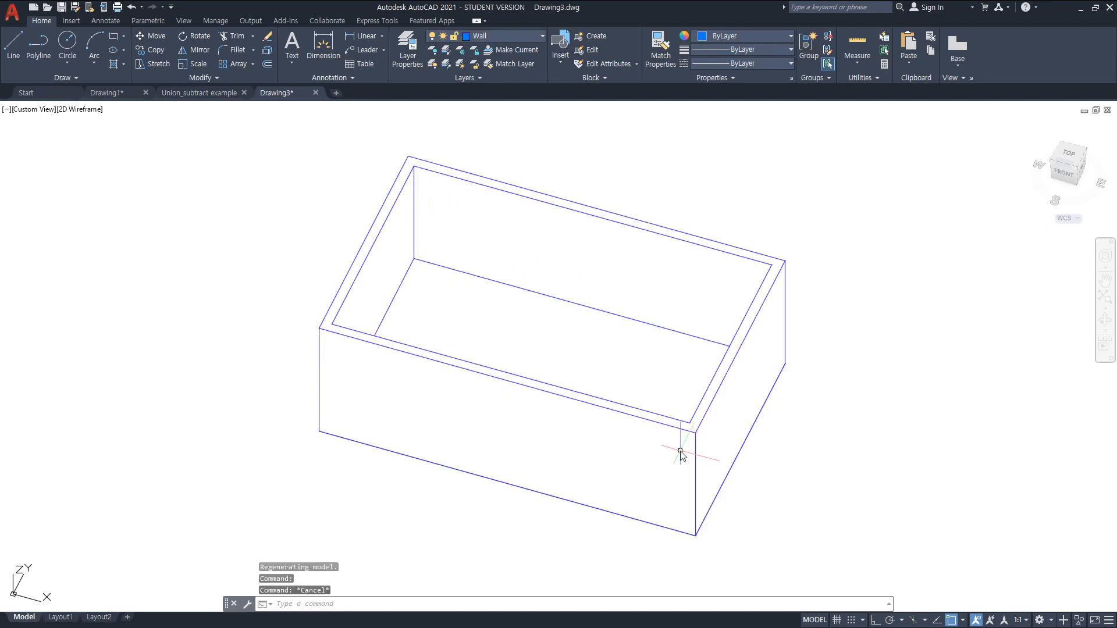
pyautogui.write('RE')
pyautogui.press('Return')
# Erase the joined slab-and-wall solid standing on the 2D floor plan
pyautogui.write('3do')
pyautogui.press('Return')
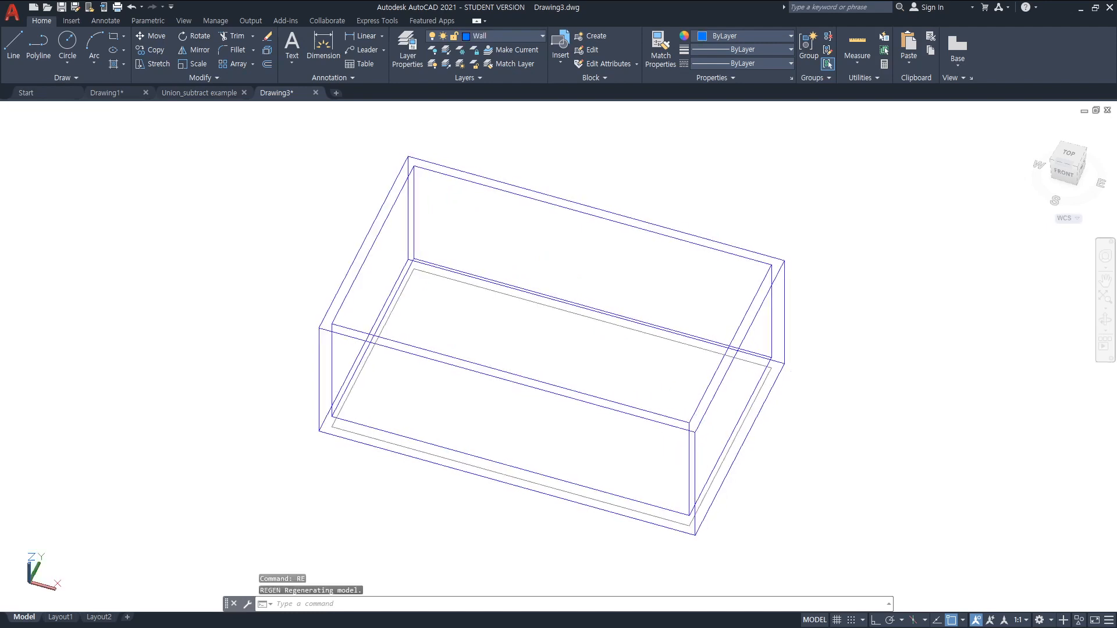
pyautogui.moveTo(533, 426); pyautogui.dragTo(441, 461)
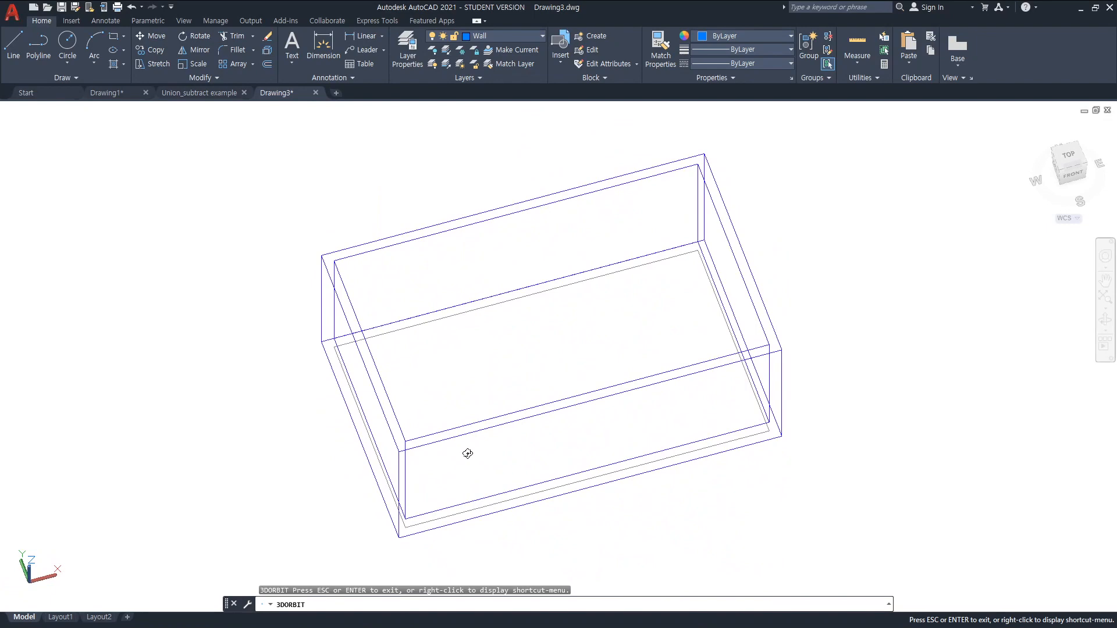
pyautogui.moveTo(407, 468); pyautogui.dragTo(487, 476)
pyautogui.moveTo(565, 489); pyautogui.dragTo(737, 460)
pyautogui.press('Escape')
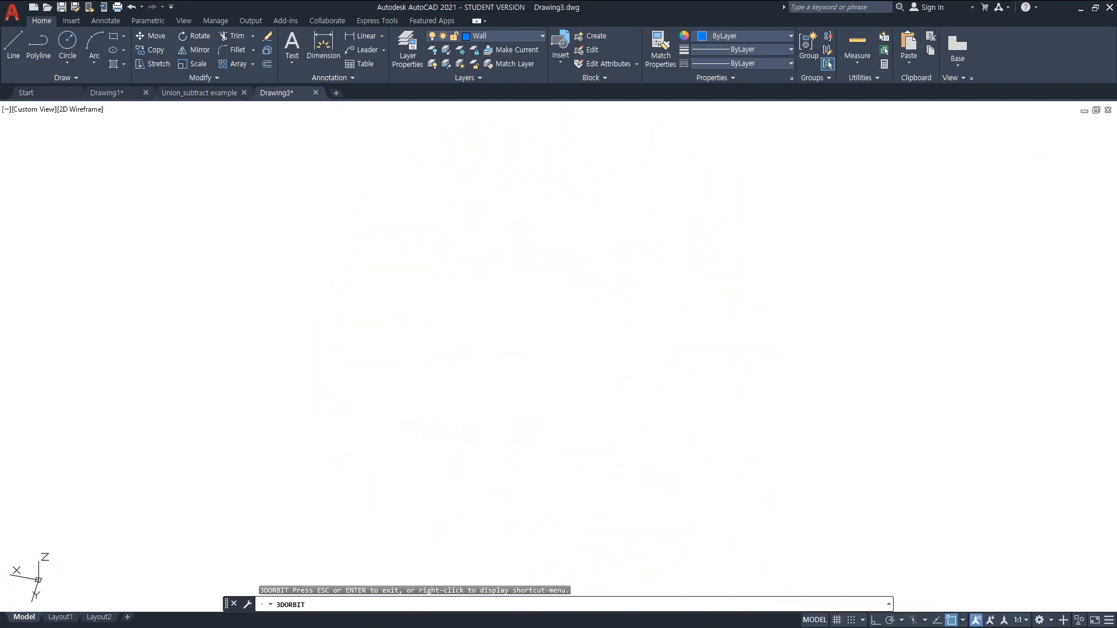
pyautogui.click(668, 415)
pyautogui.press('Delete')
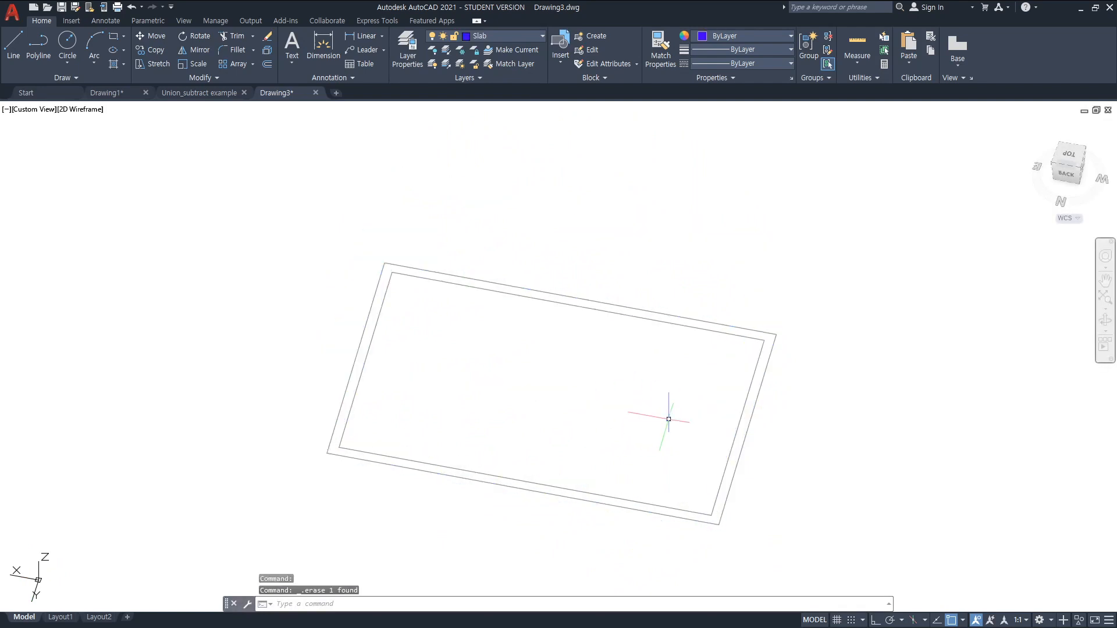